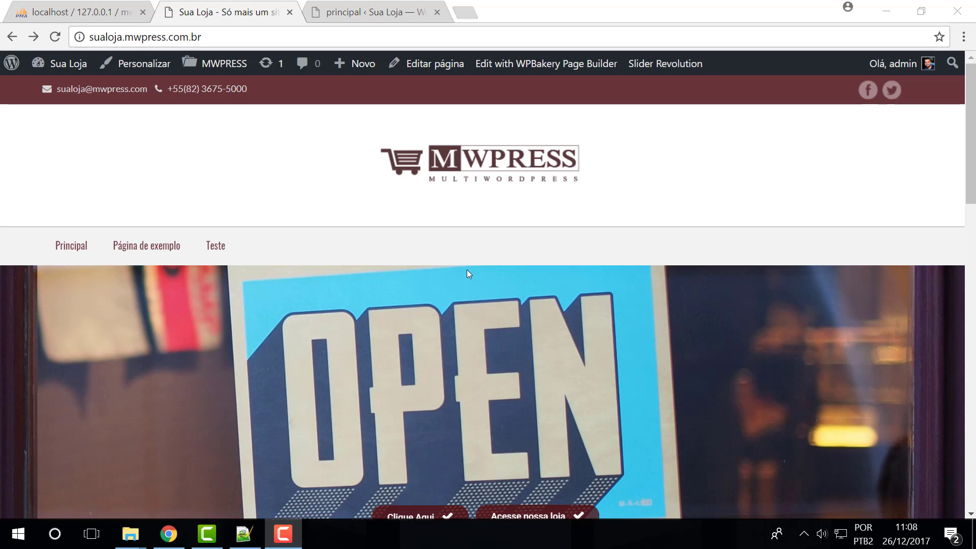
Examine the store's home page, looking over the header, the slider with its buttons and the content area beneath it
{"action": "scroll", "coordinate": [455, 272], "scroll_direction": "down", "scroll_amount": 6}
{"action": "scroll", "coordinate": [467, 290], "scroll_direction": "up", "scroll_amount": 4}
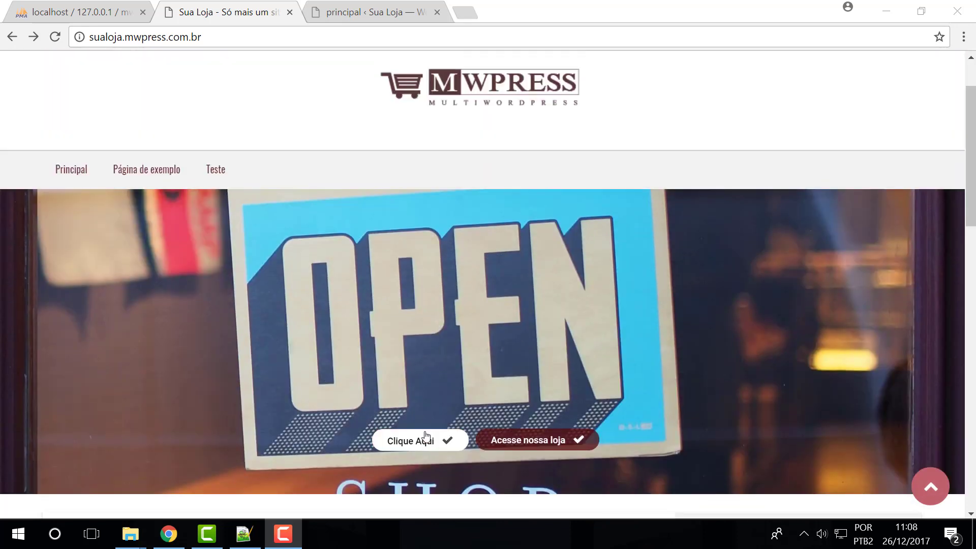
{"action": "key", "text": "F5"}
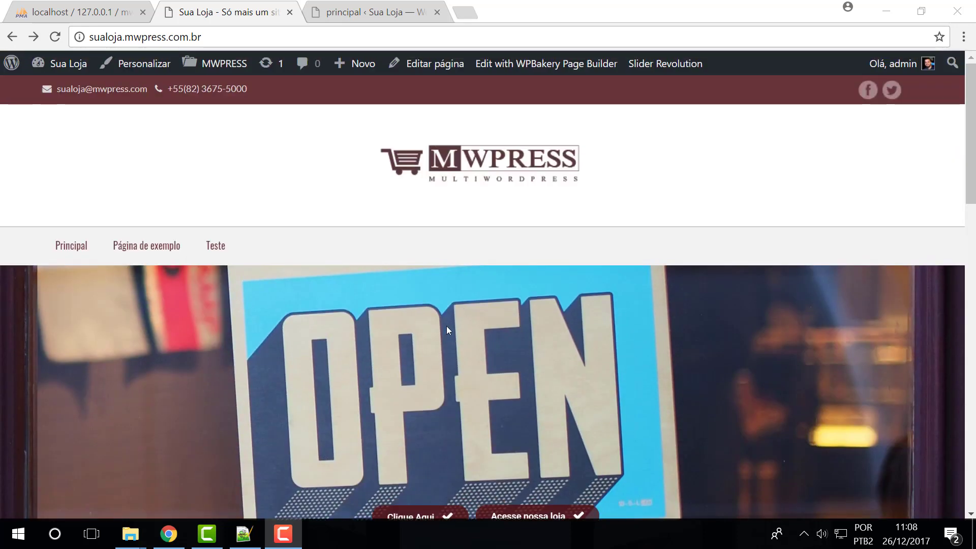
{"action": "scroll", "coordinate": [447, 344], "scroll_direction": "down", "scroll_amount": 6}
{"action": "scroll", "coordinate": [491, 377], "scroll_direction": "up", "scroll_amount": 4}
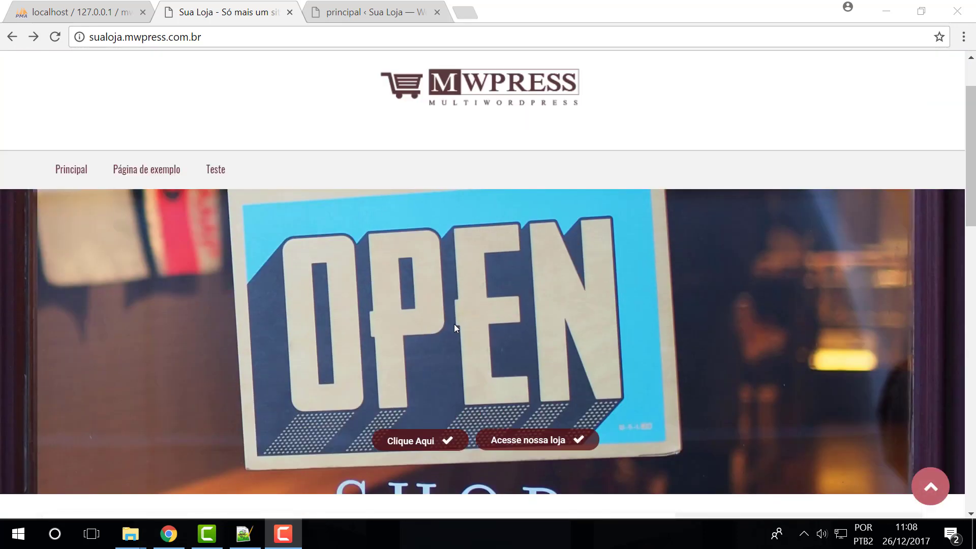
{"action": "scroll", "coordinate": [449, 325], "scroll_direction": "up", "scroll_amount": 2}
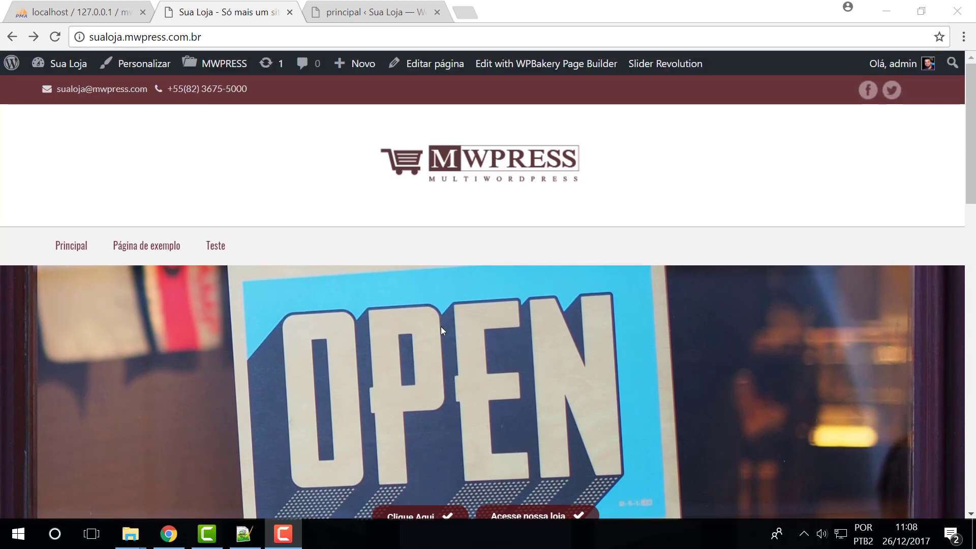
{"action": "scroll", "coordinate": [438, 330], "scroll_direction": "down", "scroll_amount": 3}
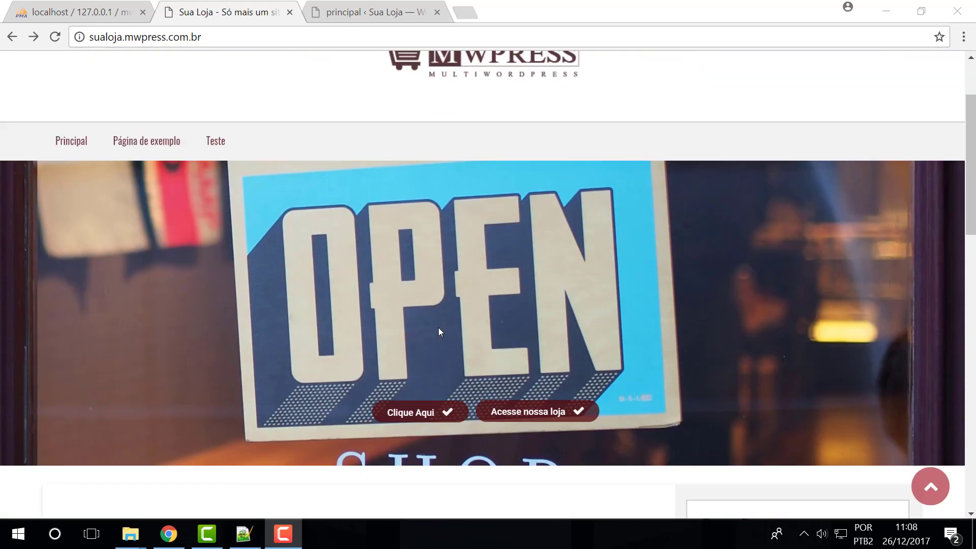
{"action": "scroll", "coordinate": [361, 326], "scroll_direction": "up", "scroll_amount": 3}
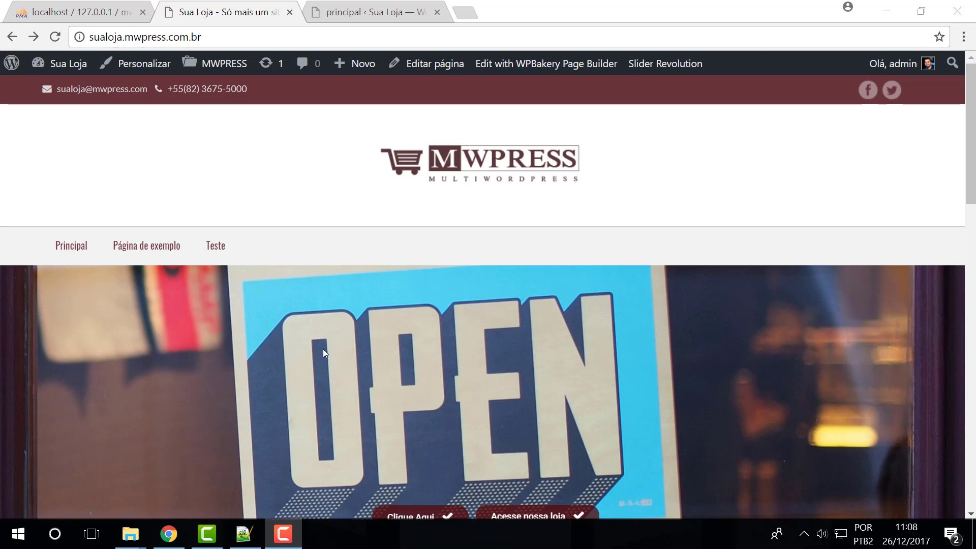
{"action": "scroll", "coordinate": [322, 349], "scroll_direction": "down", "scroll_amount": 3}
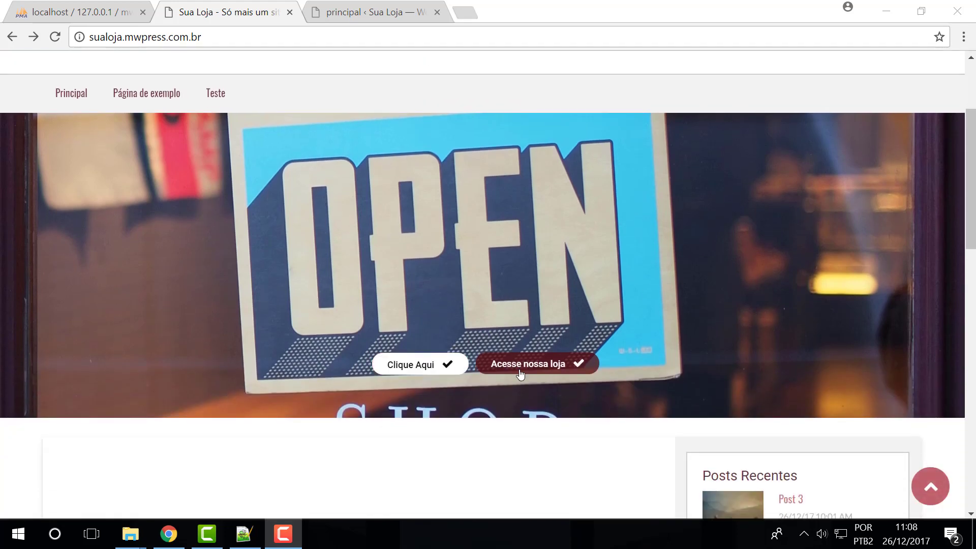
{"action": "scroll", "coordinate": [526, 323], "scroll_direction": "up", "scroll_amount": 3}
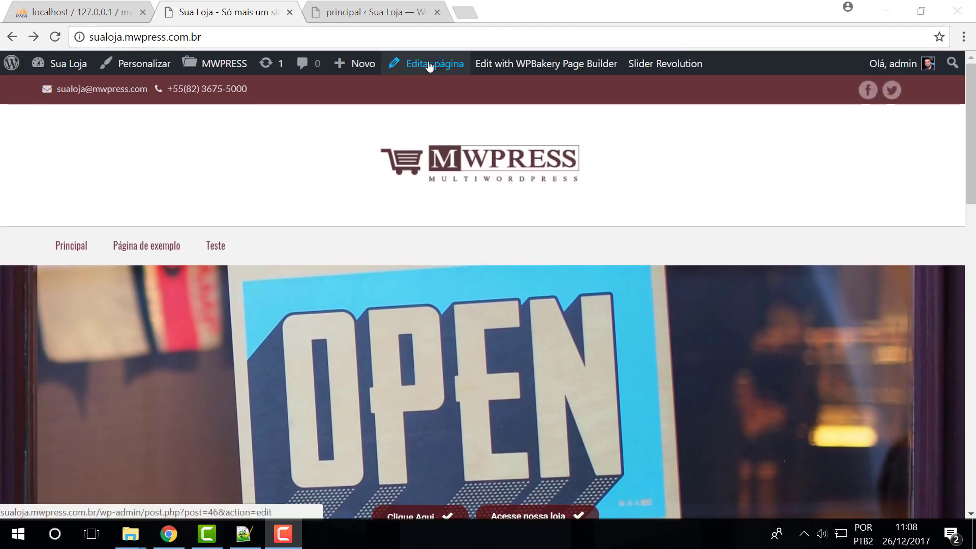
Open the home page for editing in the WPBakery backend editor and close the other browser tabs
{"action": "left_click", "coordinate": [428, 64]}
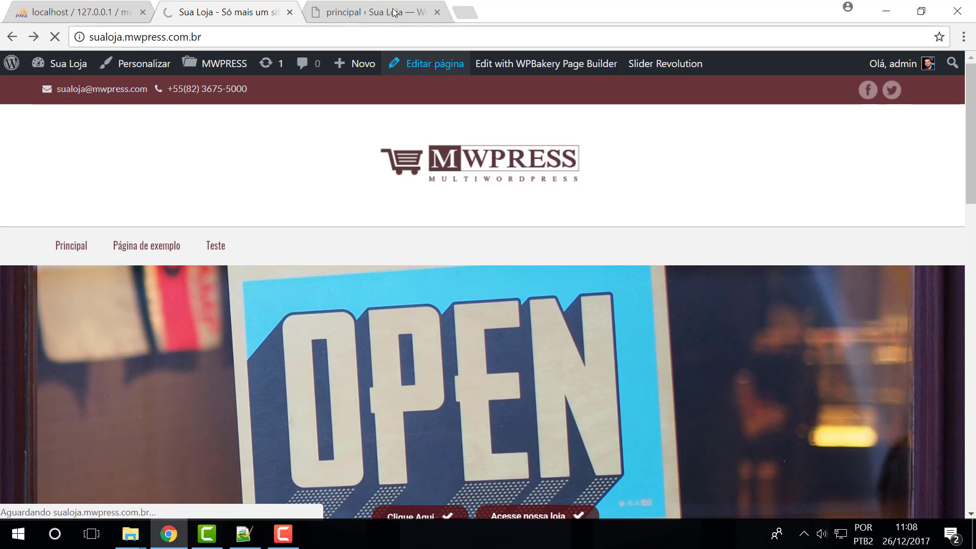
{"action": "left_click", "coordinate": [430, 14]}
{"action": "left_click", "coordinate": [437, 14]}
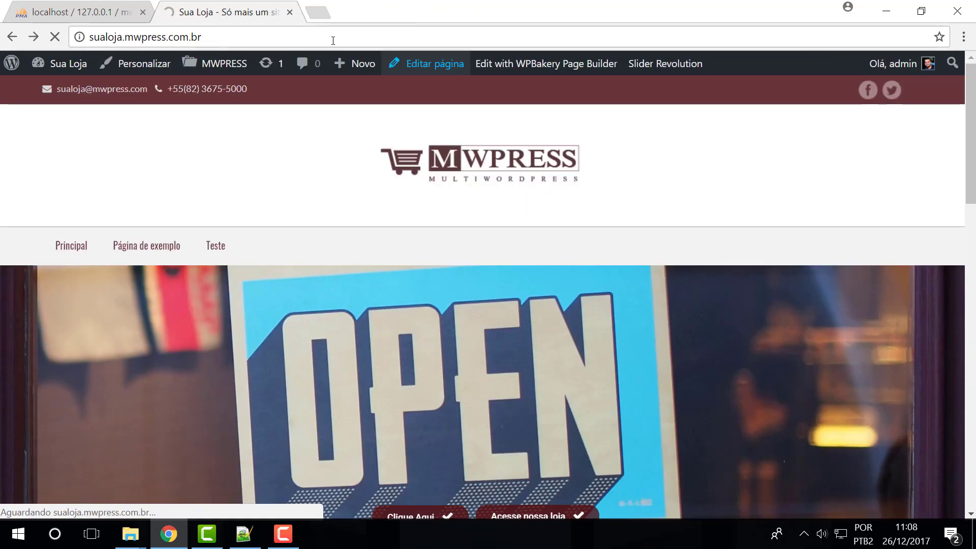
{"action": "left_click", "coordinate": [144, 13]}
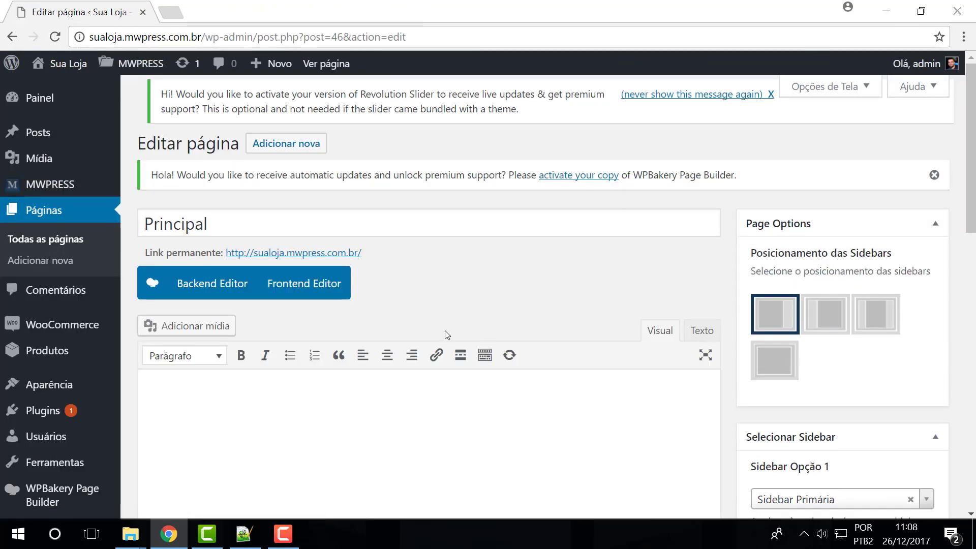
{"action": "left_click", "coordinate": [210, 287]}
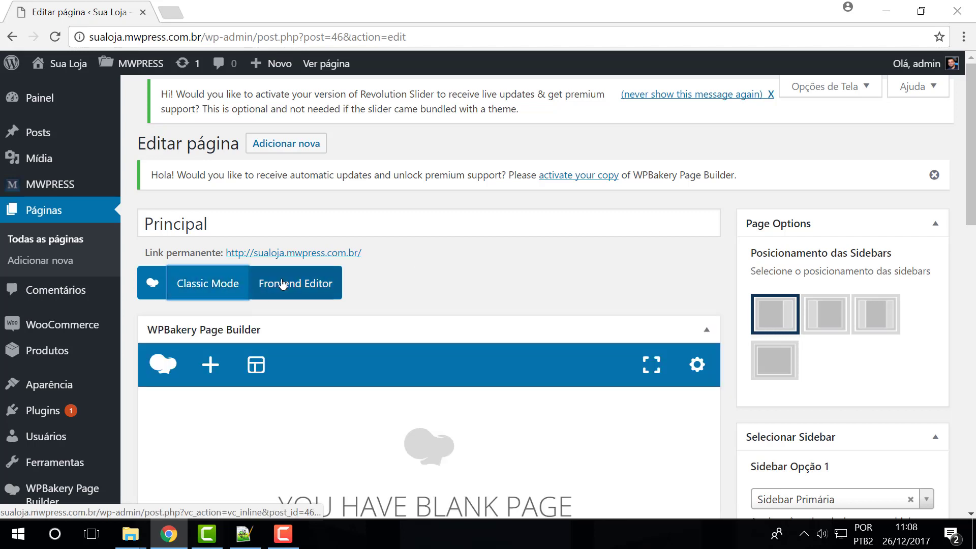
Set the Principal page's sidebar positioning to the full-width layout without sidebars
{"action": "scroll", "coordinate": [425, 365], "scroll_direction": "down", "scroll_amount": 3}
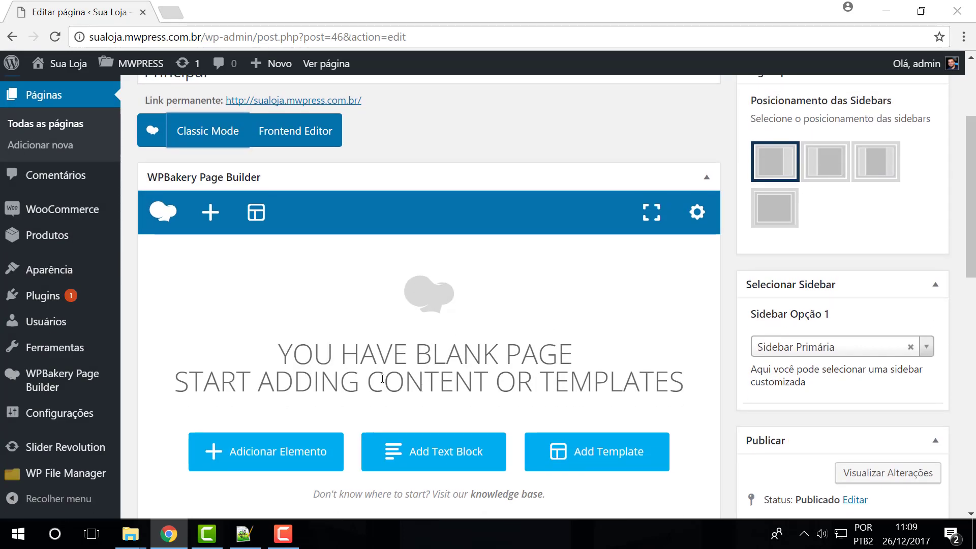
{"action": "scroll", "coordinate": [464, 331], "scroll_direction": "up", "scroll_amount": 2}
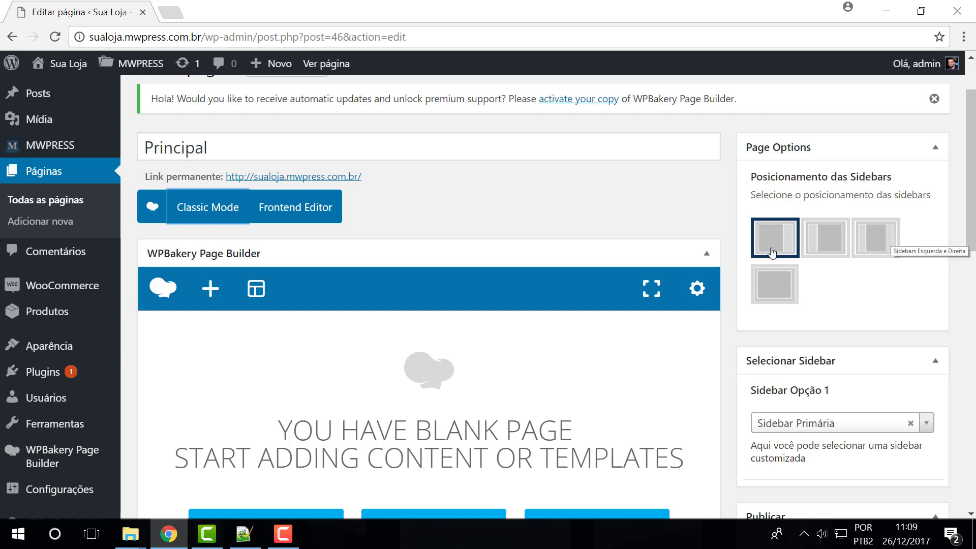
{"action": "left_click", "coordinate": [778, 288]}
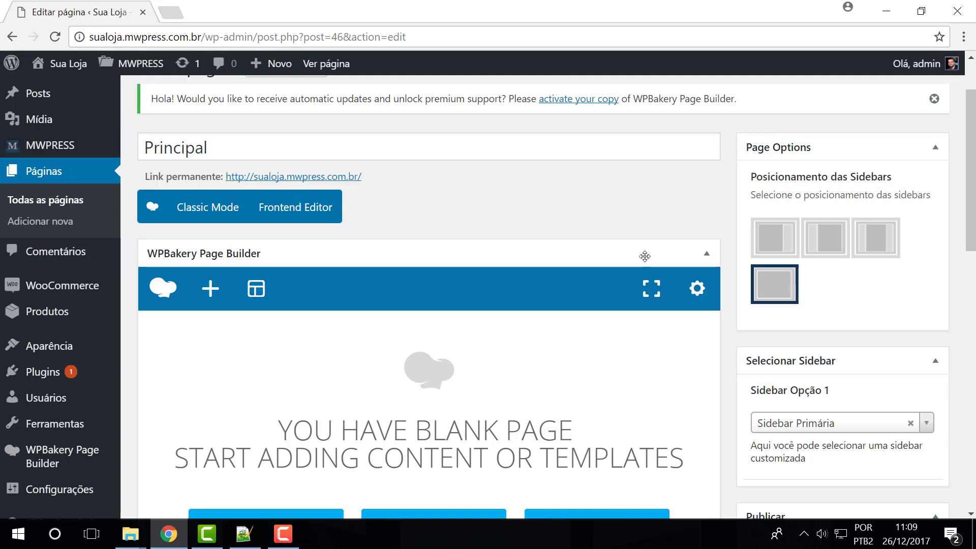
View the published page in a new browser tab and examine its content area and sidebar below the slider
{"action": "right_click", "coordinate": [321, 64]}
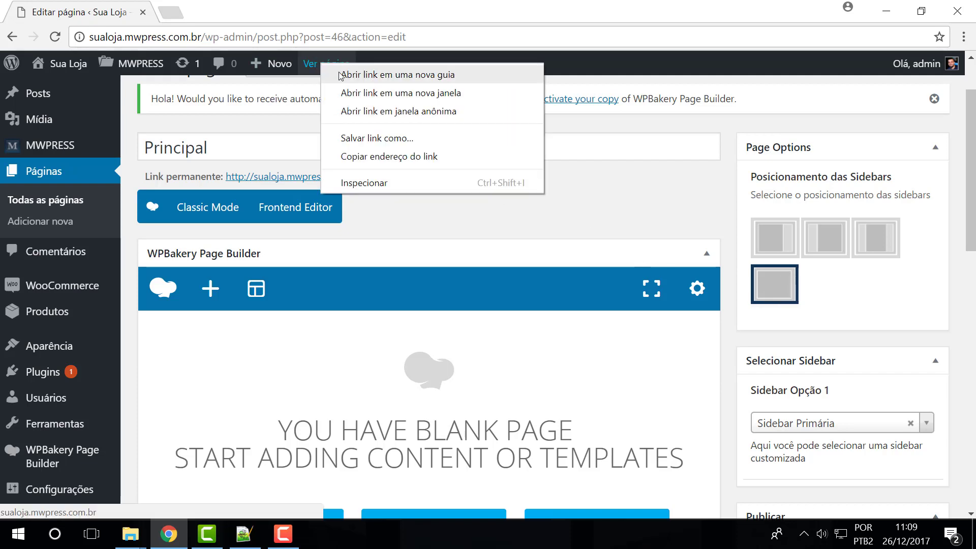
{"action": "left_click", "coordinate": [342, 73]}
{"action": "left_click", "coordinate": [235, 15]}
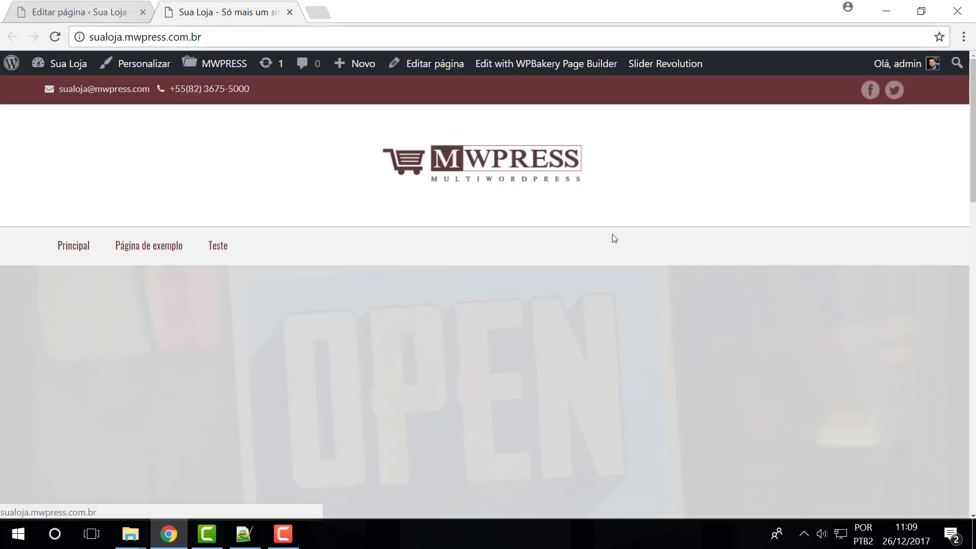
{"action": "scroll", "coordinate": [715, 259], "scroll_direction": "down", "scroll_amount": 4}
{"action": "scroll", "coordinate": [715, 259], "scroll_direction": "down", "scroll_amount": 2}
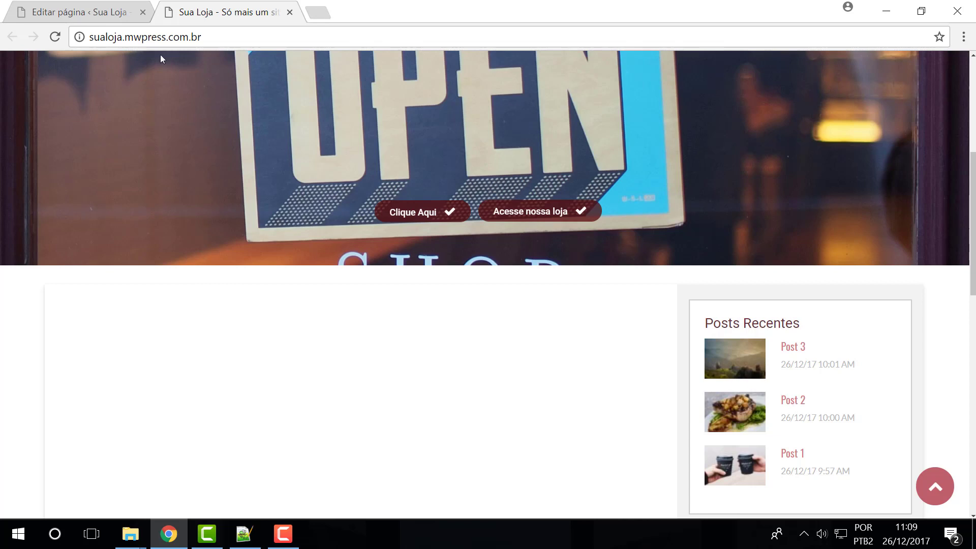
Return to the page editor and update the Principal page to save the sidebar layout
{"action": "left_click", "coordinate": [120, 11]}
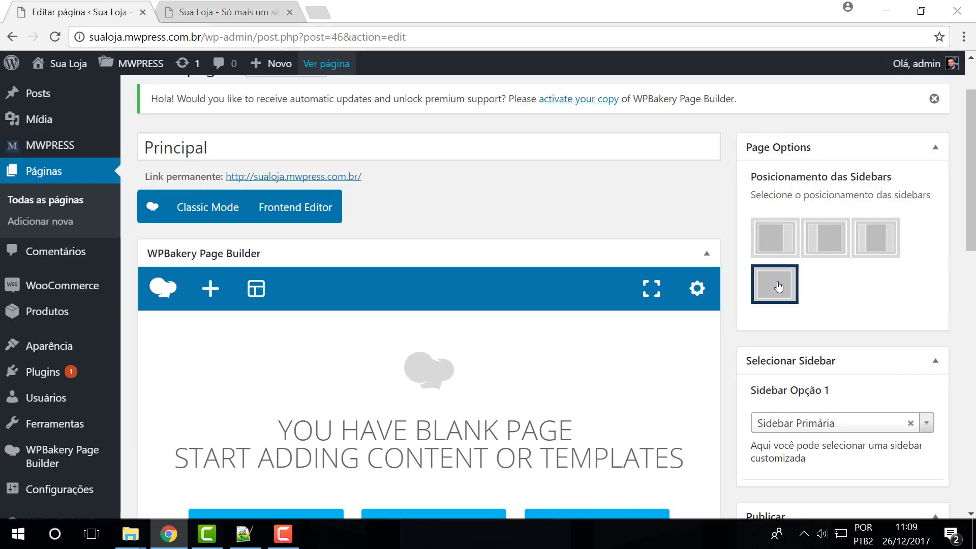
{"action": "scroll", "coordinate": [779, 284], "scroll_direction": "down", "scroll_amount": 5}
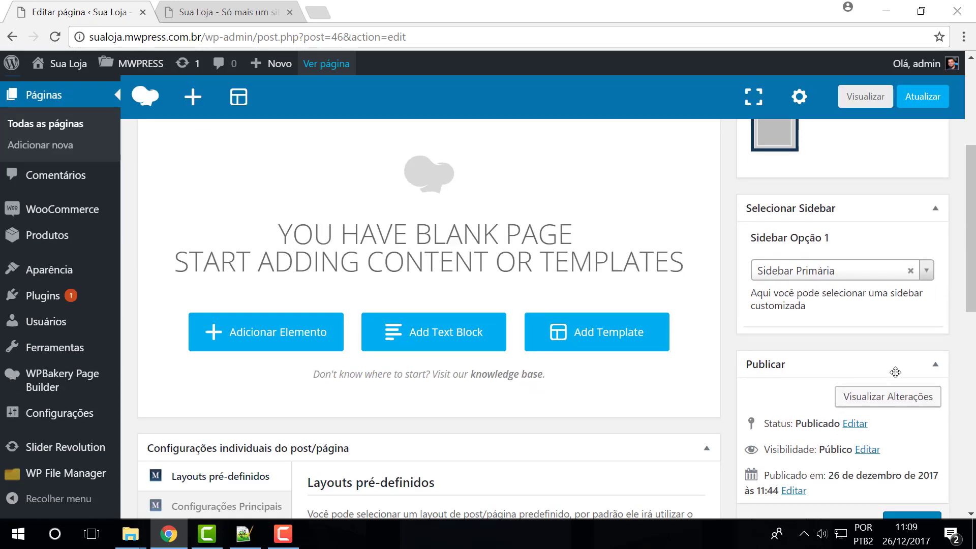
{"action": "scroll", "coordinate": [885, 304], "scroll_direction": "up", "scroll_amount": 5}
{"action": "scroll", "coordinate": [797, 295], "scroll_direction": "down", "scroll_amount": 5}
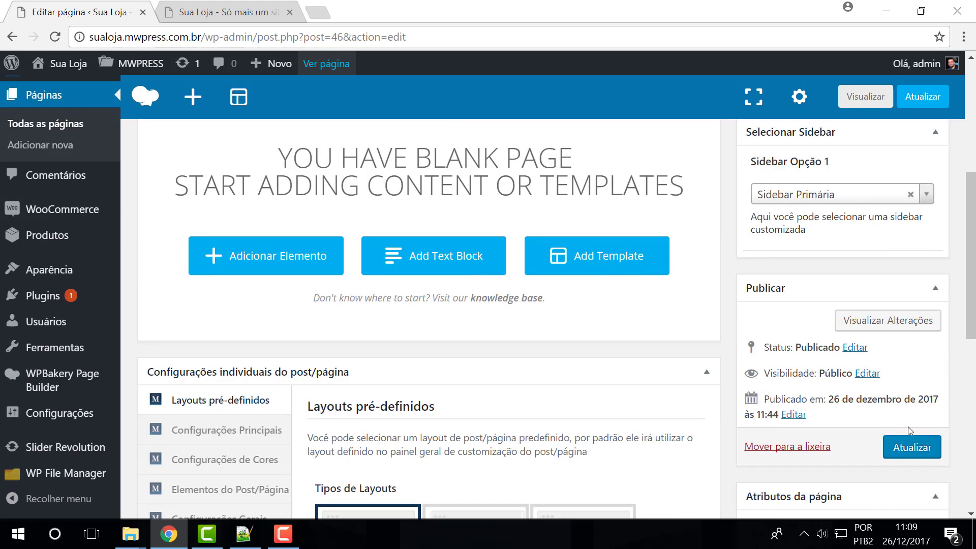
{"action": "left_click", "coordinate": [911, 447]}
Reload the published home page and check the layout of the content area below the slider
{"action": "left_click", "coordinate": [231, 13]}
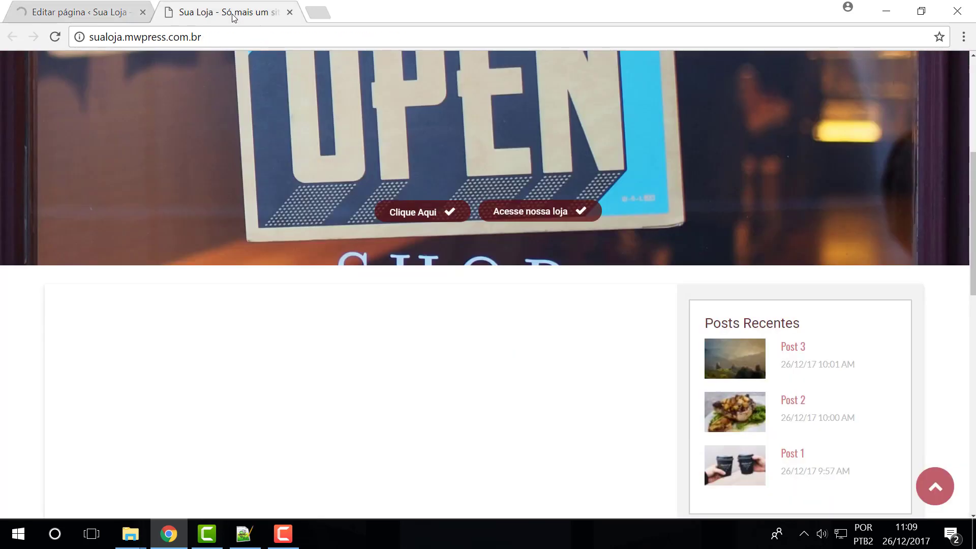
{"action": "left_click", "coordinate": [56, 37]}
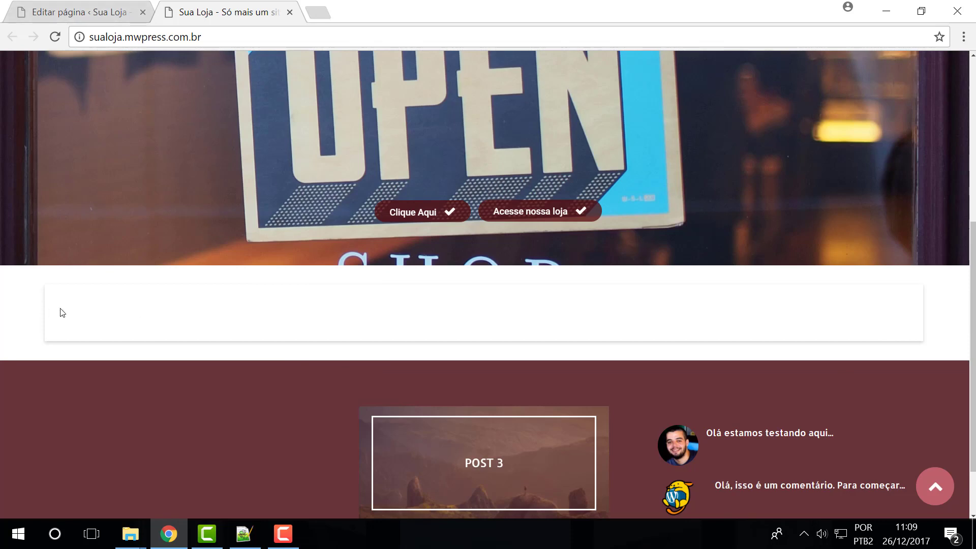
{"action": "scroll", "coordinate": [360, 346], "scroll_direction": "up", "scroll_amount": 3}
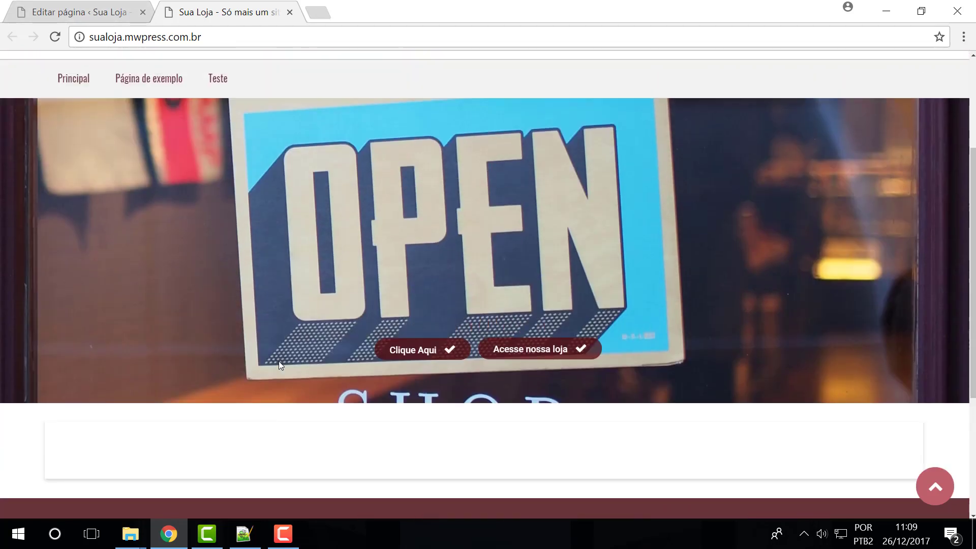
Open the list of elements for the blank Principal page and browse the available content, MWPRESS and WooCommerce elements
{"action": "left_click", "coordinate": [115, 13]}
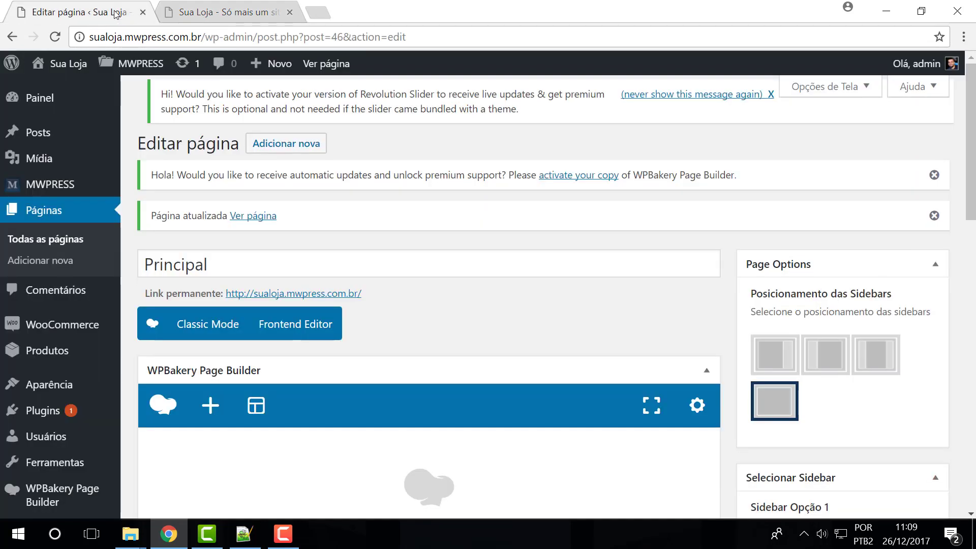
{"action": "scroll", "coordinate": [583, 303], "scroll_direction": "down", "scroll_amount": 1}
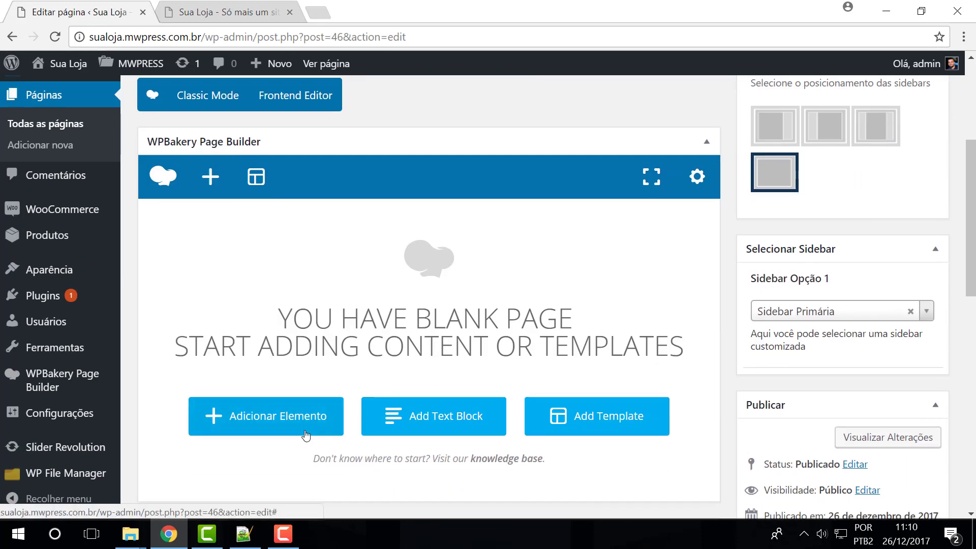
{"action": "left_click", "coordinate": [269, 421]}
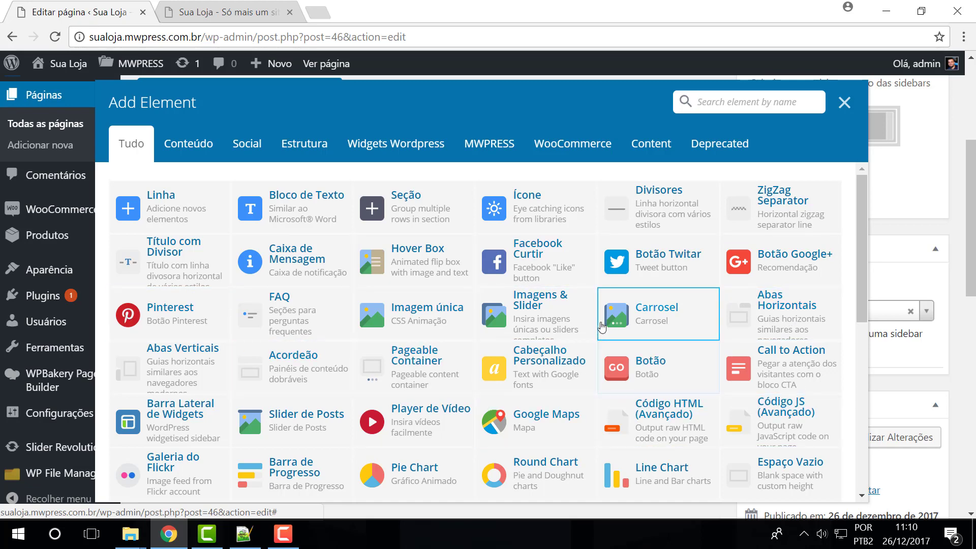
{"action": "scroll", "coordinate": [580, 341], "scroll_direction": "down", "scroll_amount": 5}
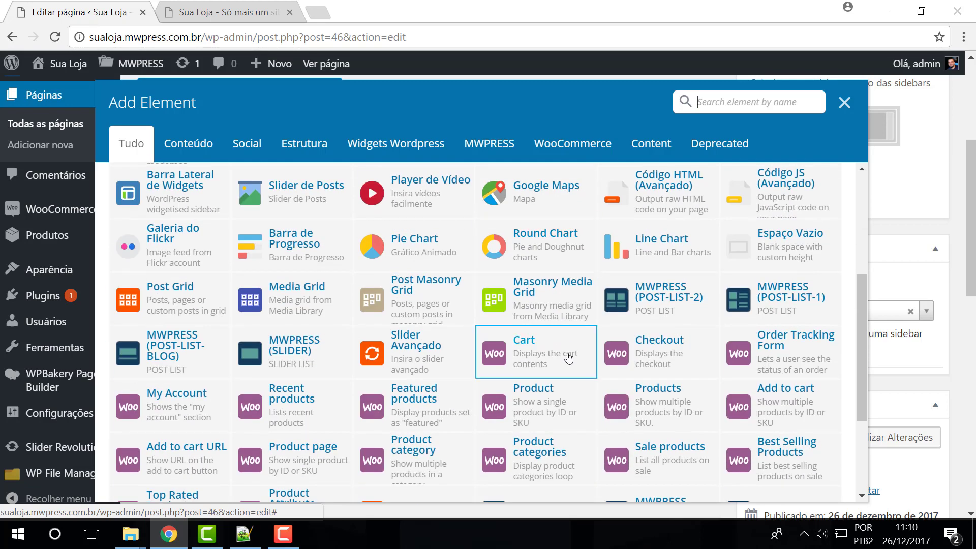
{"action": "scroll", "coordinate": [569, 359], "scroll_direction": "down", "scroll_amount": 3}
{"action": "scroll", "coordinate": [569, 359], "scroll_direction": "up", "scroll_amount": 3}
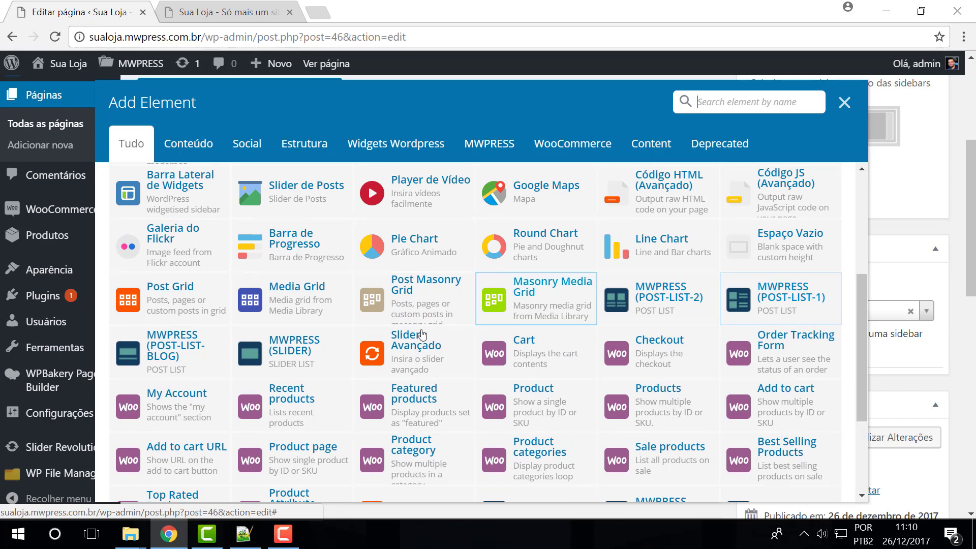
{"action": "scroll", "coordinate": [497, 358], "scroll_direction": "down", "scroll_amount": 1}
{"action": "scroll", "coordinate": [498, 356], "scroll_direction": "down", "scroll_amount": 2}
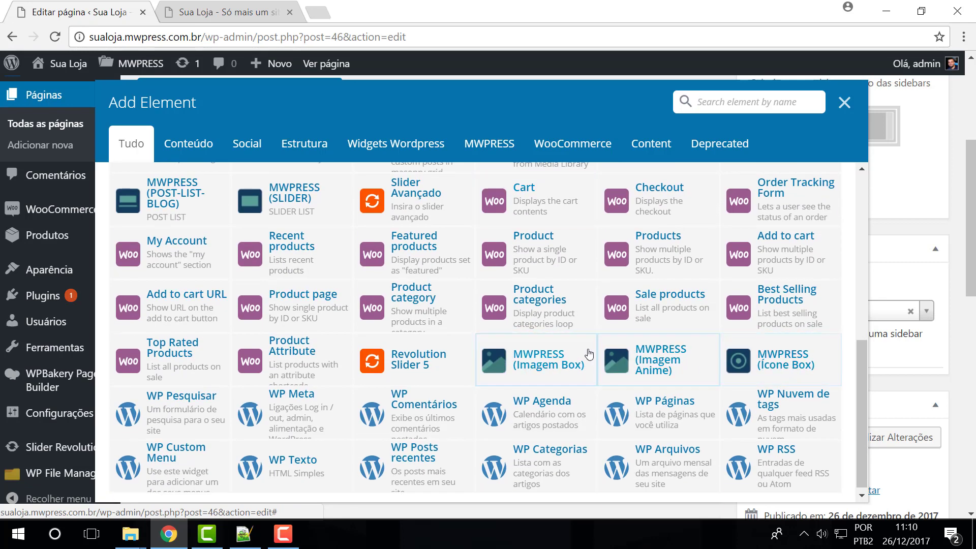
{"action": "scroll", "coordinate": [681, 382], "scroll_direction": "up", "scroll_amount": 1}
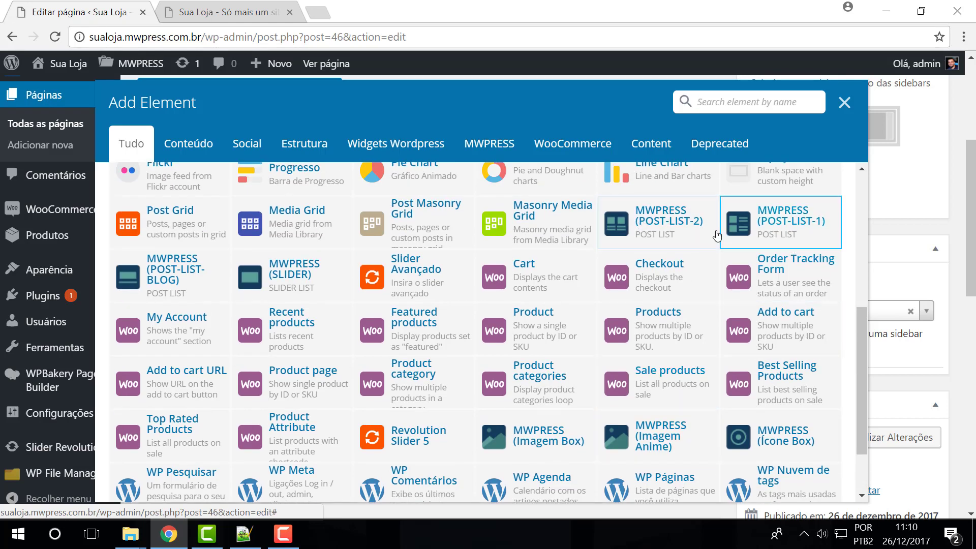
{"action": "scroll", "coordinate": [407, 315], "scroll_direction": "up", "scroll_amount": 1}
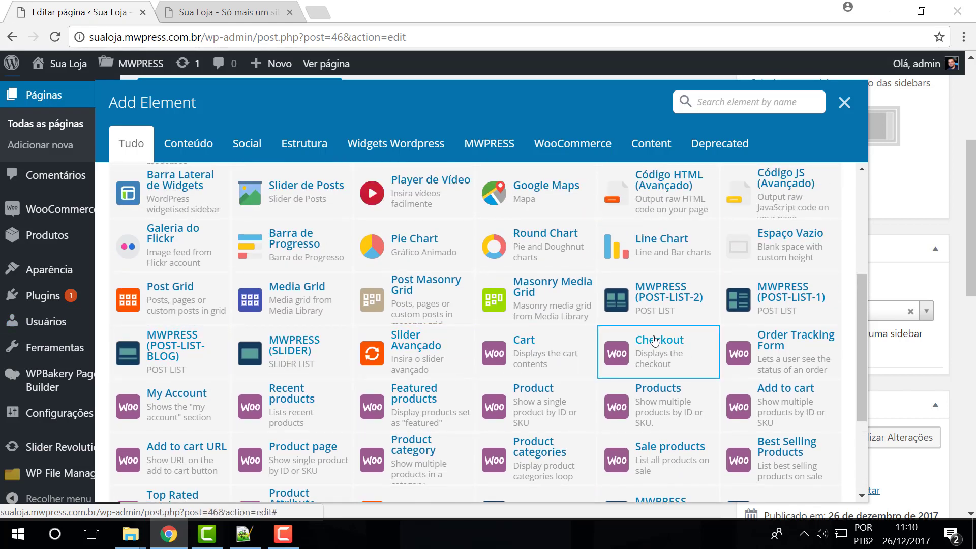
Add the WooCommerce Recent products element to the Principal page
{"action": "scroll", "coordinate": [647, 341], "scroll_direction": "down", "scroll_amount": 2}
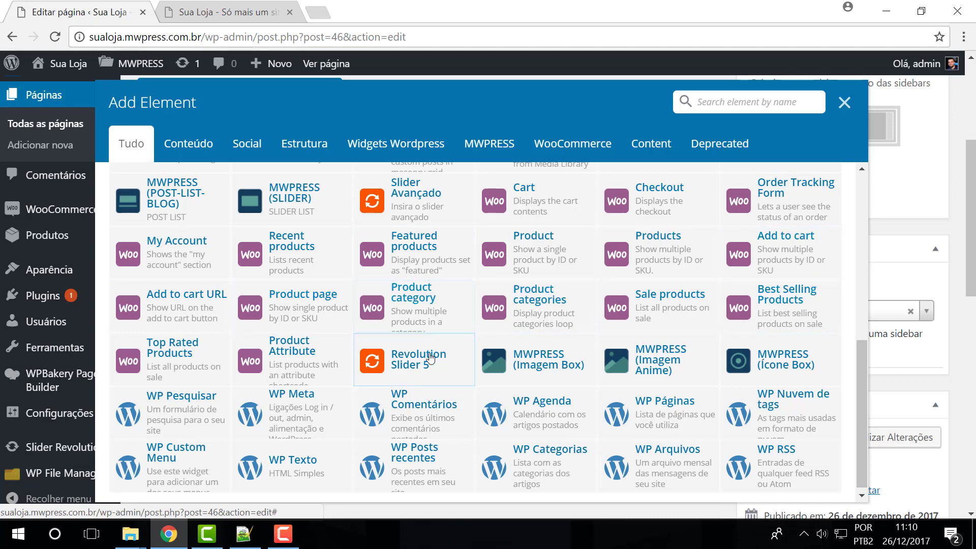
{"action": "scroll", "coordinate": [432, 367], "scroll_direction": "up", "scroll_amount": 5}
{"action": "scroll", "coordinate": [447, 397], "scroll_direction": "down", "scroll_amount": 5}
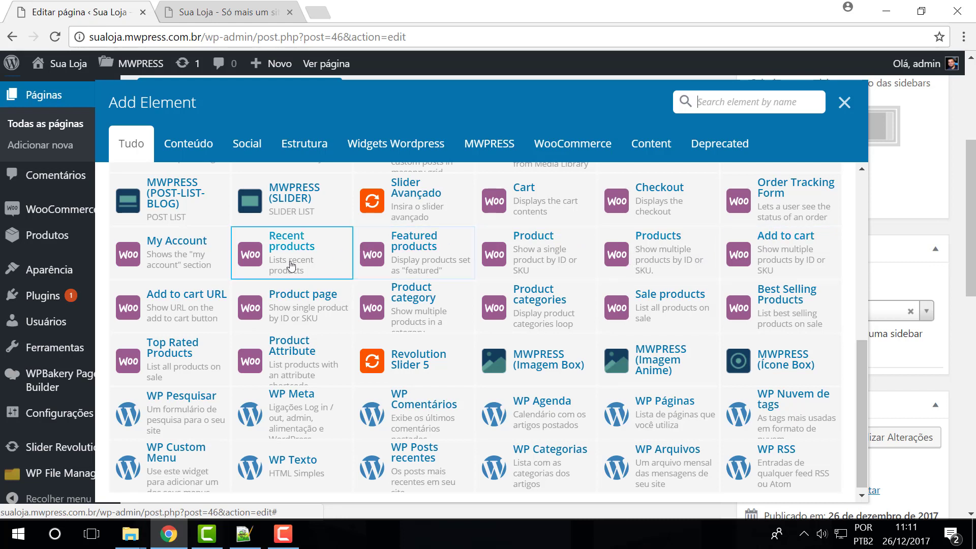
{"action": "left_click", "coordinate": [275, 251]}
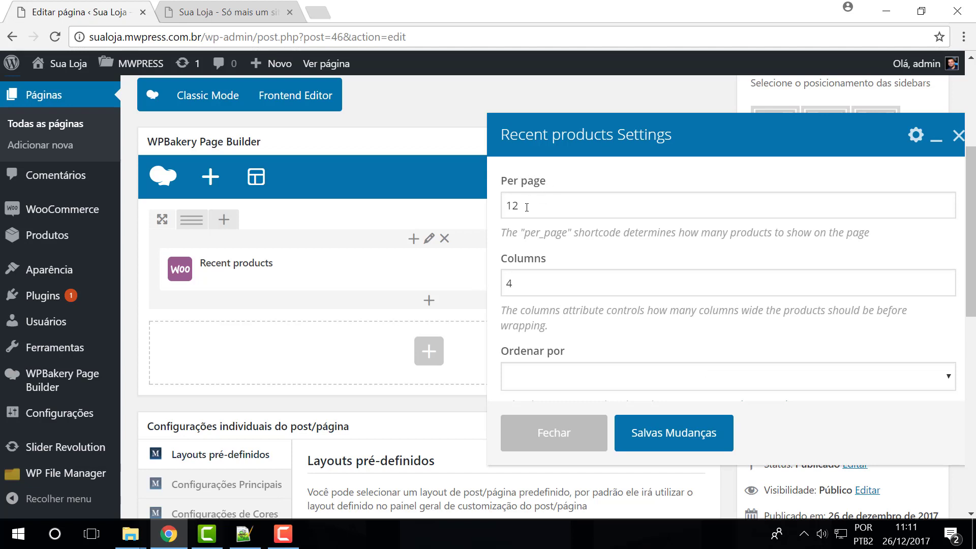
Set the Recent products element to 3 products per page in 3 columns, save its settings and update the Principal page
{"action": "left_click_drag", "start_coordinate": [526, 207], "coordinate": [499, 203]}
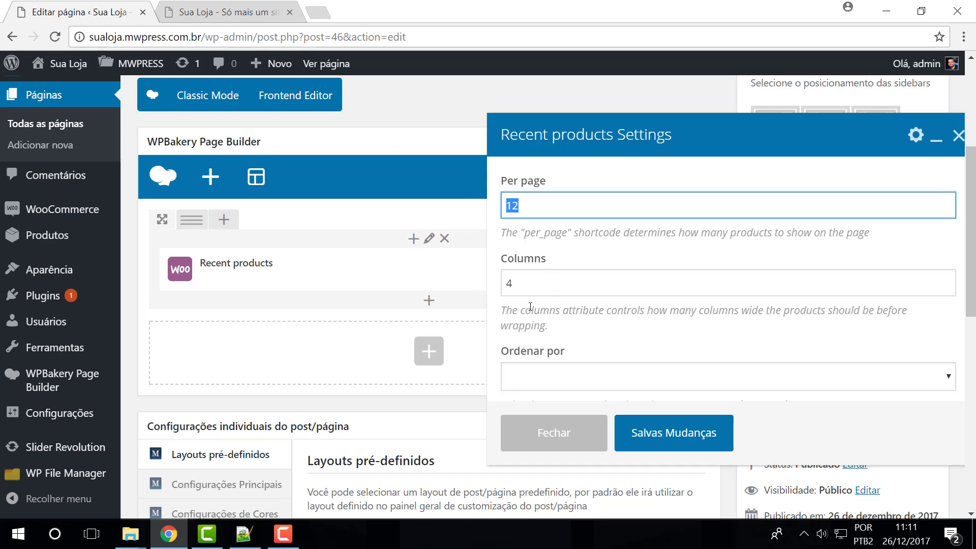
{"action": "type", "text": "3"}
{"action": "left_click", "coordinate": [533, 278]}
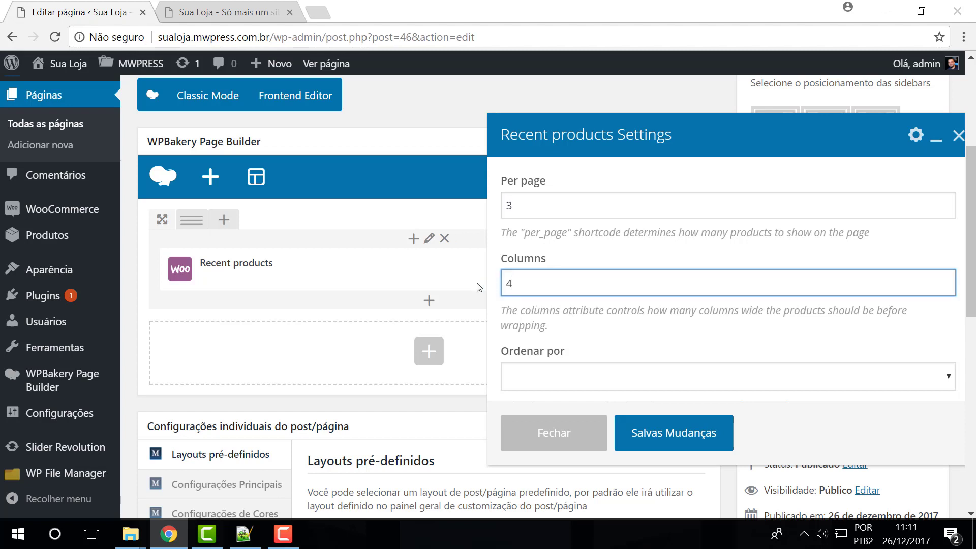
{"action": "key", "text": "BackSpace"}
{"action": "type", "text": "3"}
{"action": "scroll", "coordinate": [690, 318], "scroll_direction": "down", "scroll_amount": 2}
{"action": "scroll", "coordinate": [634, 303], "scroll_direction": "up", "scroll_amount": 4}
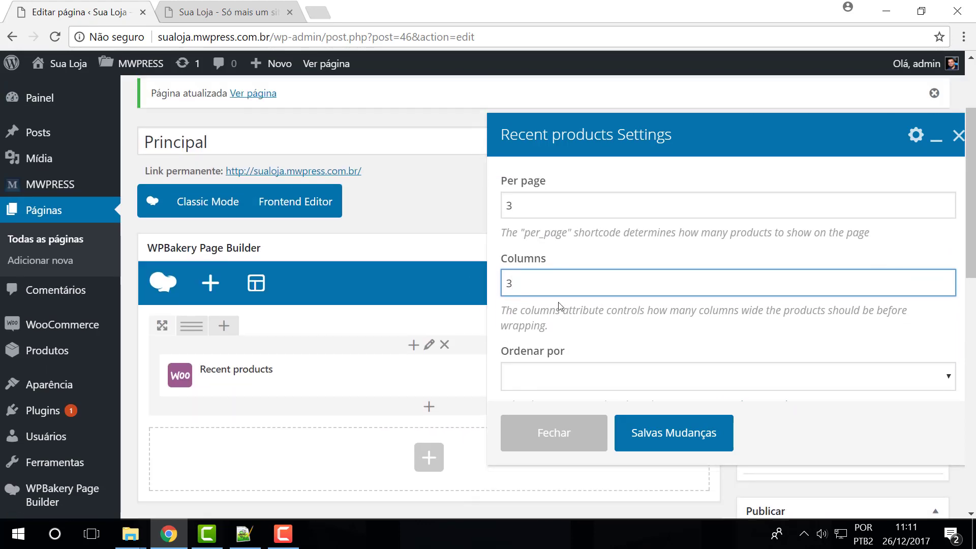
{"action": "left_click", "coordinate": [671, 433]}
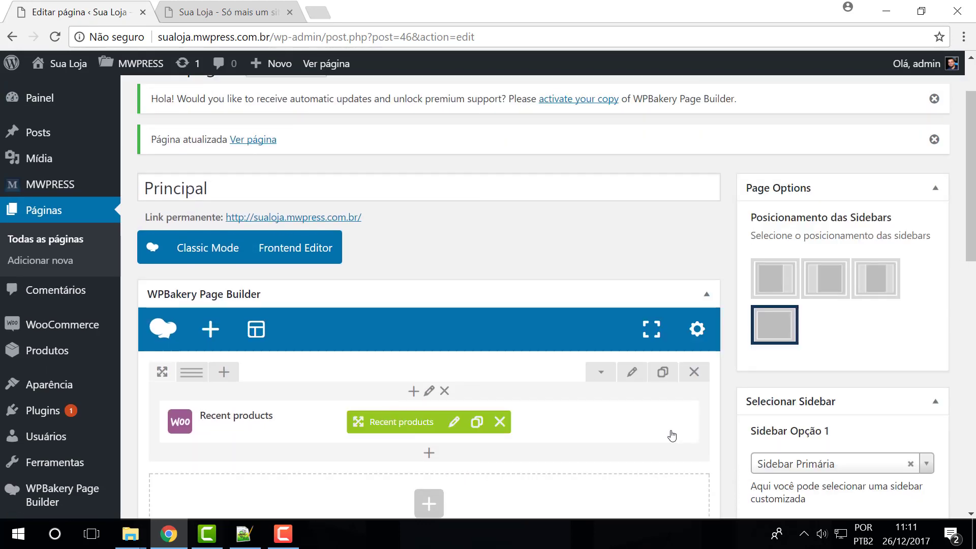
{"action": "scroll", "coordinate": [859, 270], "scroll_direction": "down", "scroll_amount": 5}
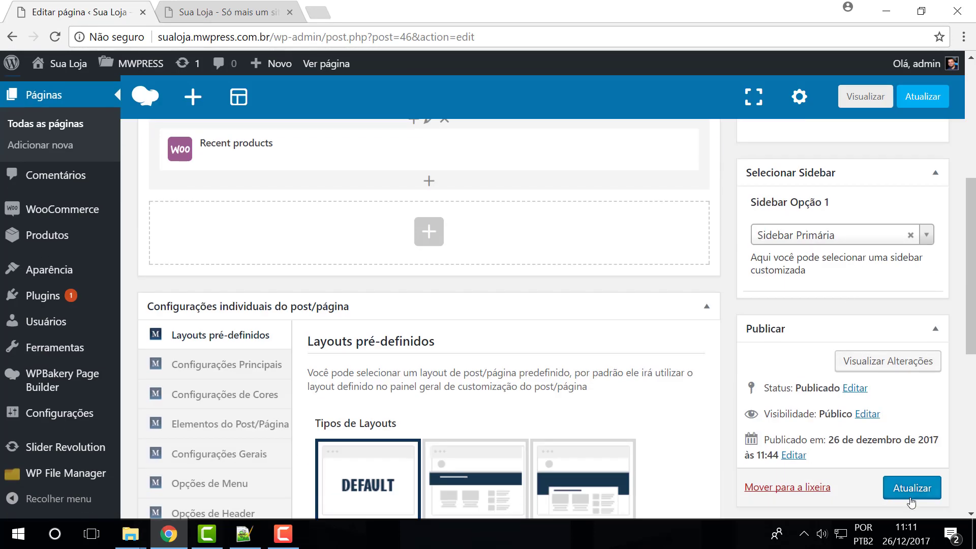
{"action": "left_click", "coordinate": [912, 487]}
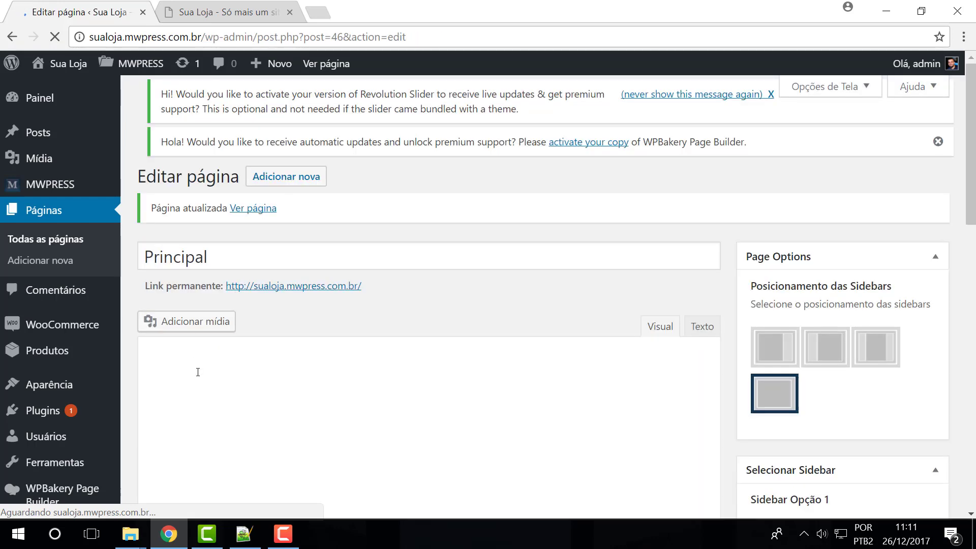
Reload the published home page and check the row of recent products between the slider and the footer
{"action": "scroll", "coordinate": [330, 329], "scroll_direction": "down", "scroll_amount": 2}
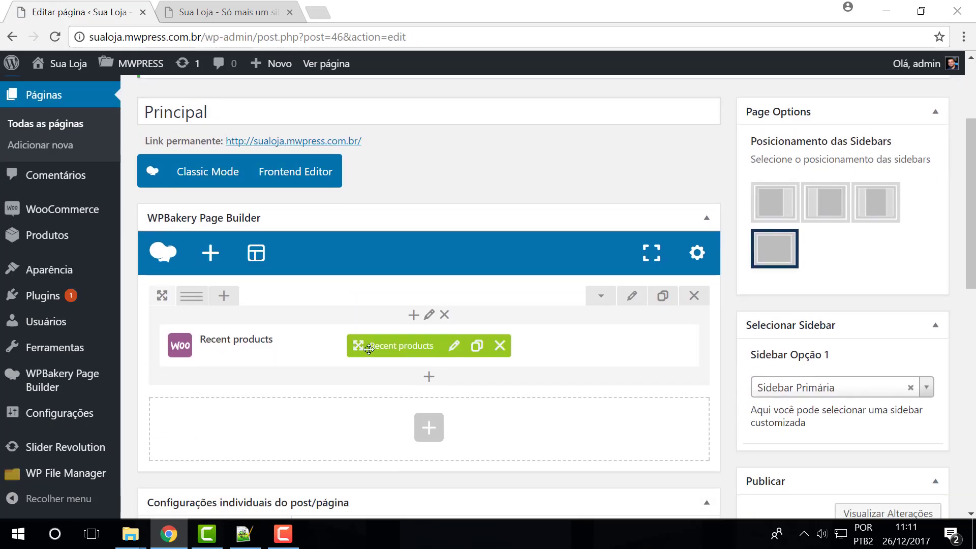
{"action": "left_click", "coordinate": [248, 12]}
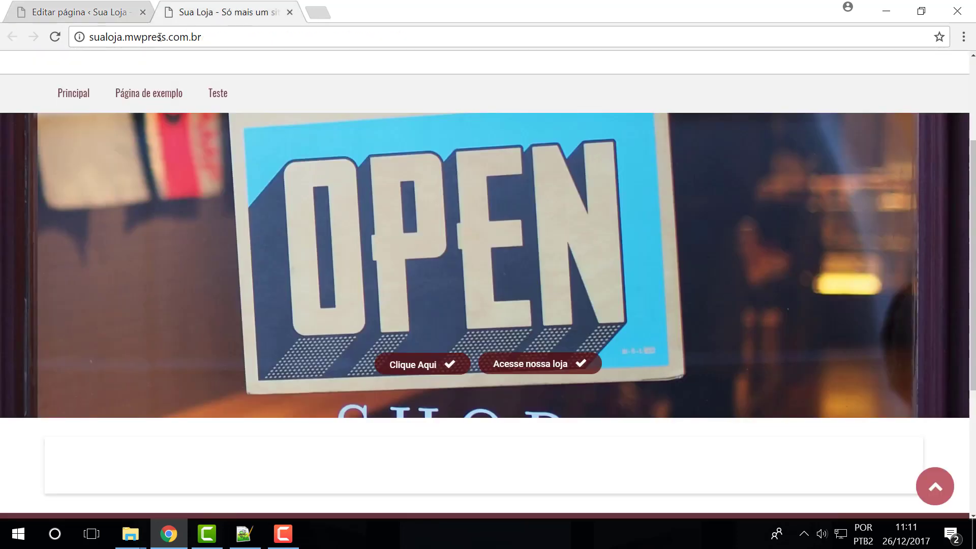
{"action": "left_click", "coordinate": [51, 36]}
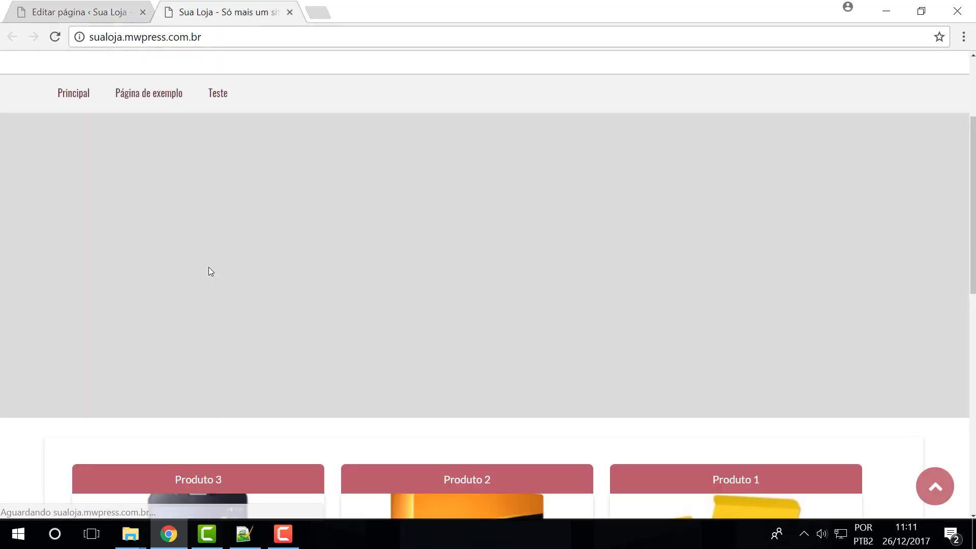
{"action": "scroll", "coordinate": [208, 271], "scroll_direction": "down", "scroll_amount": 5}
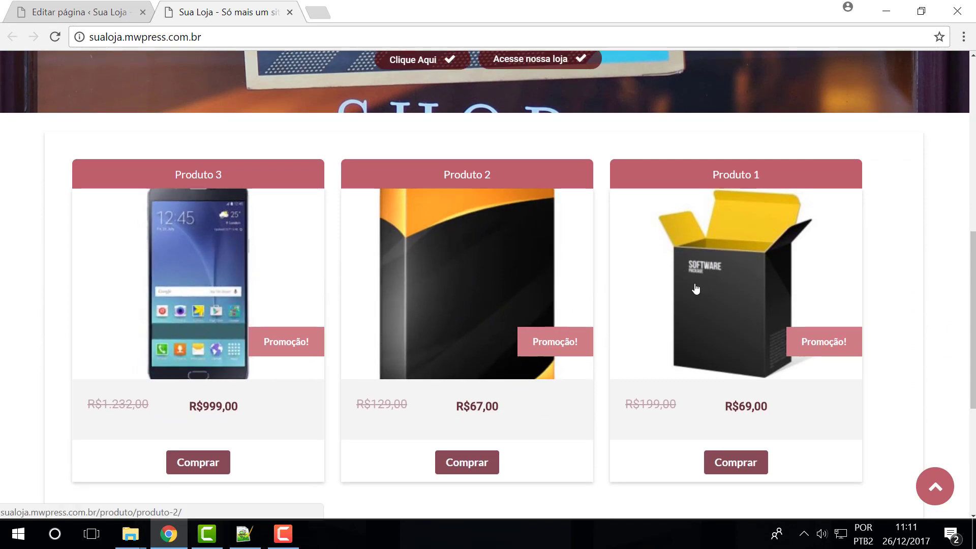
{"action": "scroll", "coordinate": [468, 304], "scroll_direction": "up", "scroll_amount": 7}
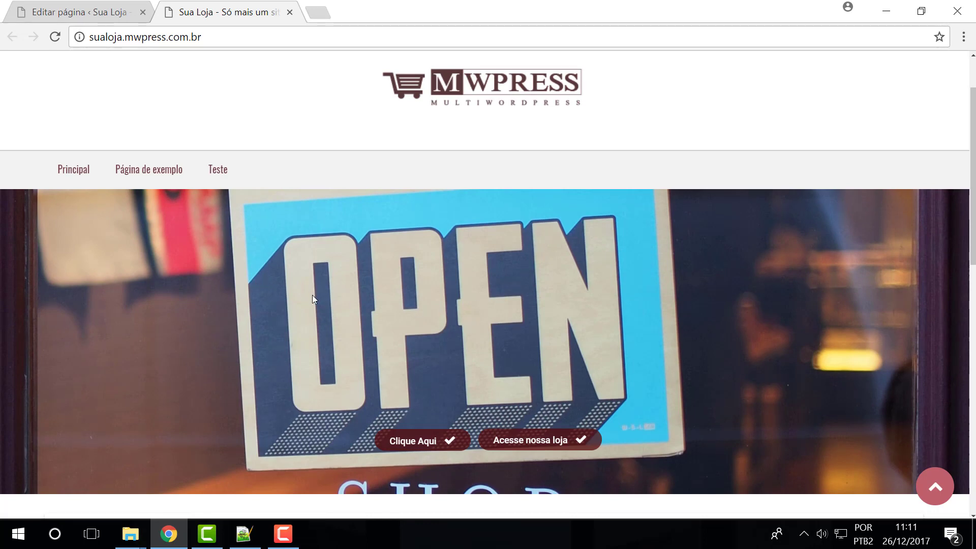
{"action": "scroll", "coordinate": [284, 296], "scroll_direction": "down", "scroll_amount": 6}
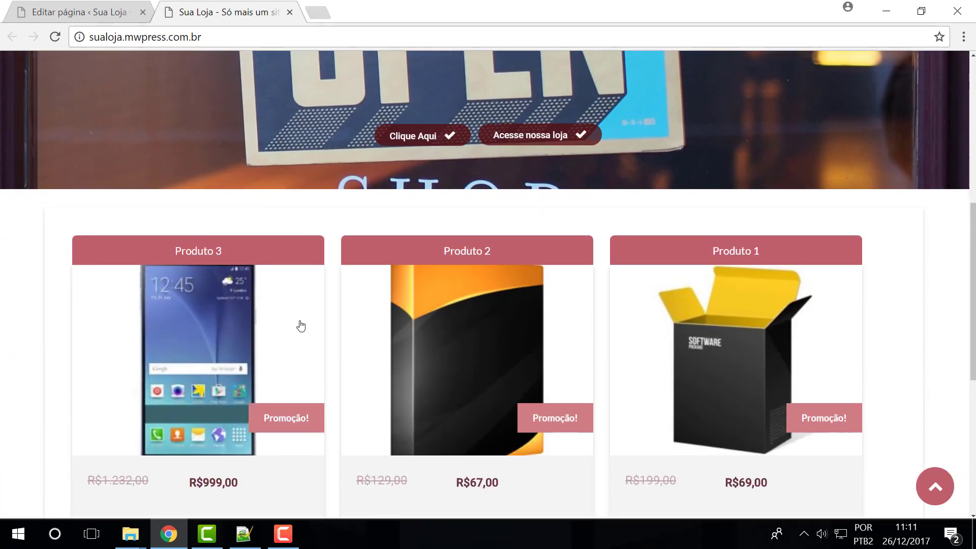
{"action": "scroll", "coordinate": [711, 333], "scroll_direction": "down", "scroll_amount": 4}
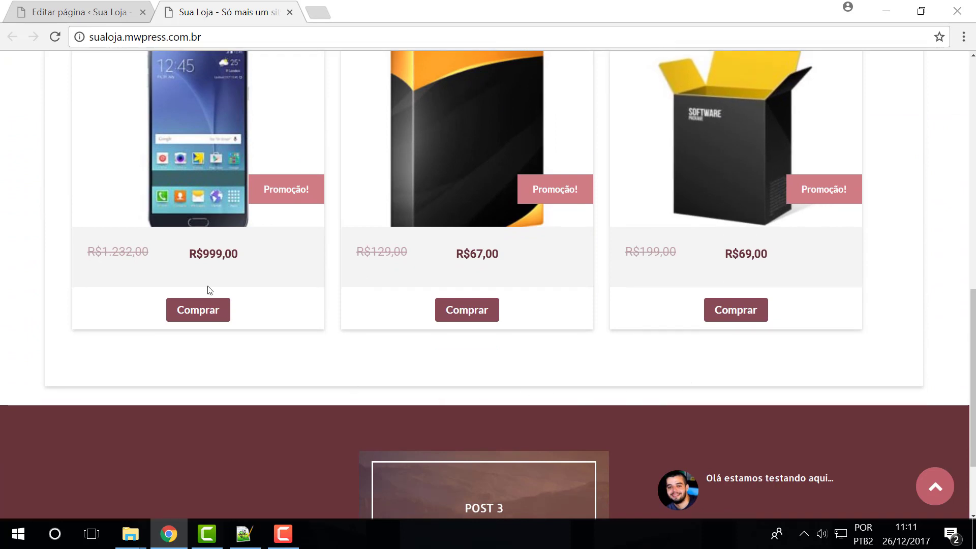
Return to the page editor, browse the elements that can be added below Recent products, including the WooCommerce ones, and close the list
{"action": "left_click", "coordinate": [92, 11]}
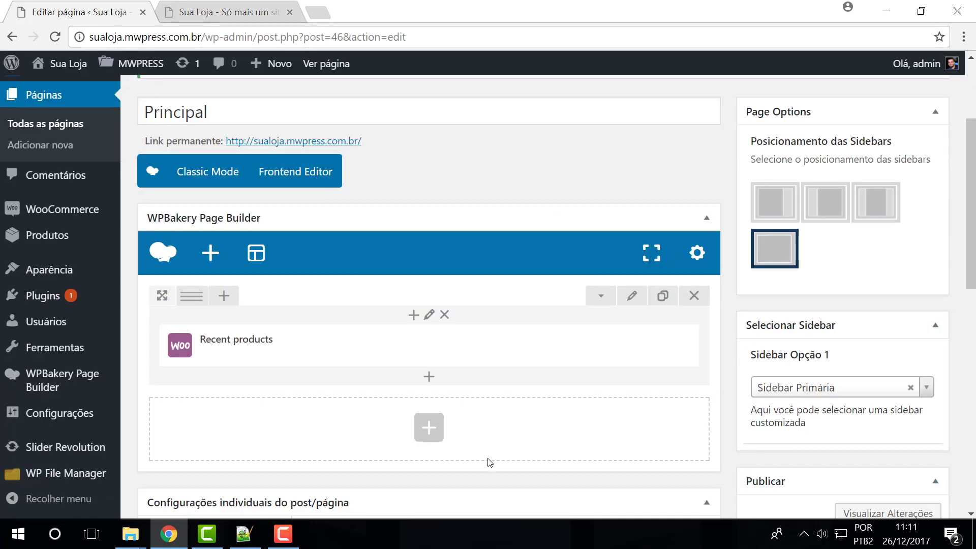
{"action": "left_click", "coordinate": [429, 379]}
{"action": "scroll", "coordinate": [517, 264], "scroll_direction": "down", "scroll_amount": 3}
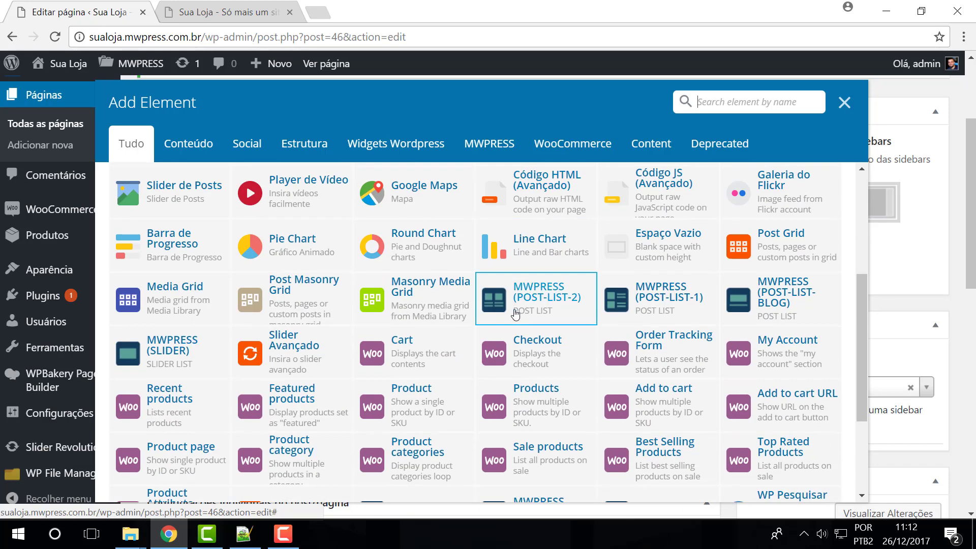
{"action": "scroll", "coordinate": [322, 414], "scroll_direction": "down", "scroll_amount": 1}
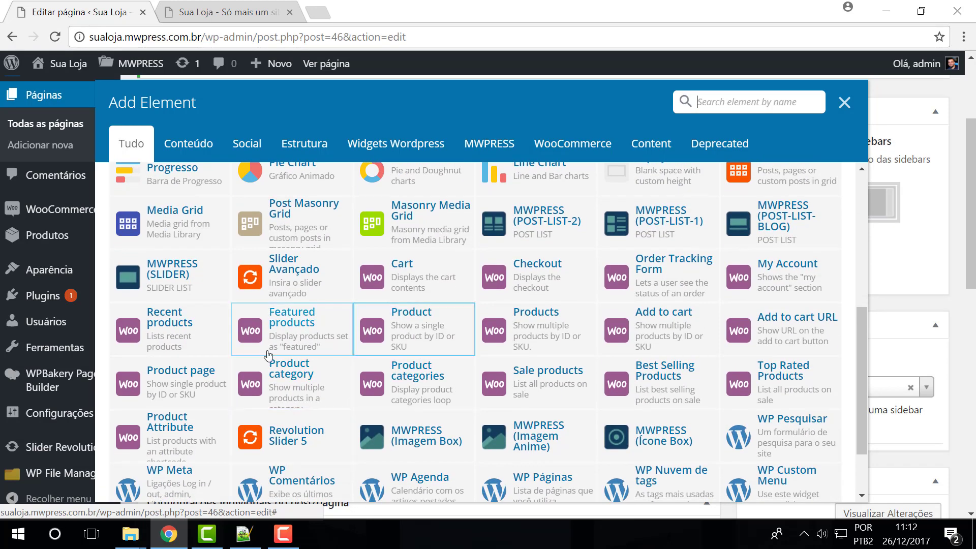
{"action": "left_click", "coordinate": [160, 317]}
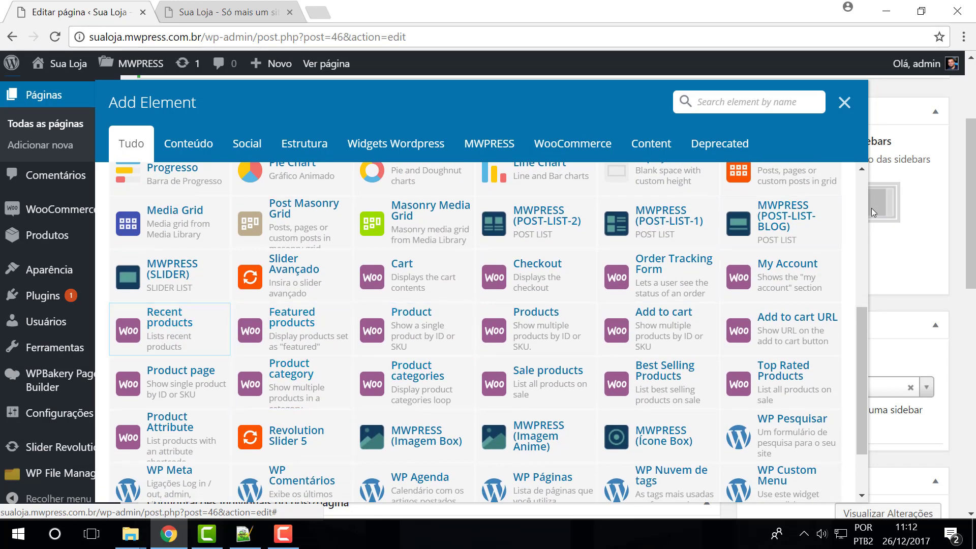
{"action": "left_click", "coordinate": [844, 102]}
Examine the boxed content area around the products on the published home page
{"action": "left_click", "coordinate": [271, 18]}
{"action": "scroll", "coordinate": [481, 392], "scroll_direction": "up", "scroll_amount": 6}
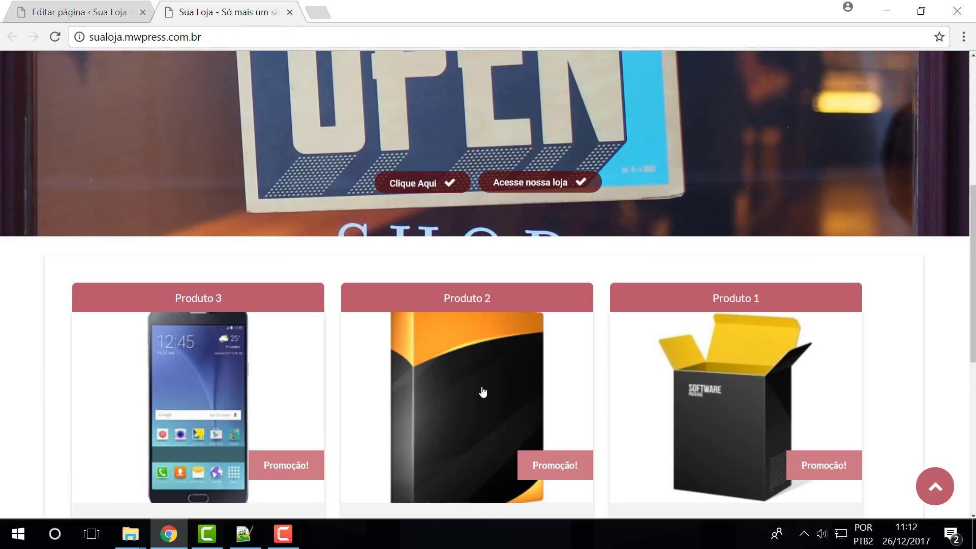
{"action": "scroll", "coordinate": [465, 403], "scroll_direction": "down", "scroll_amount": 6}
{"action": "scroll", "coordinate": [465, 398], "scroll_direction": "up", "scroll_amount": 7}
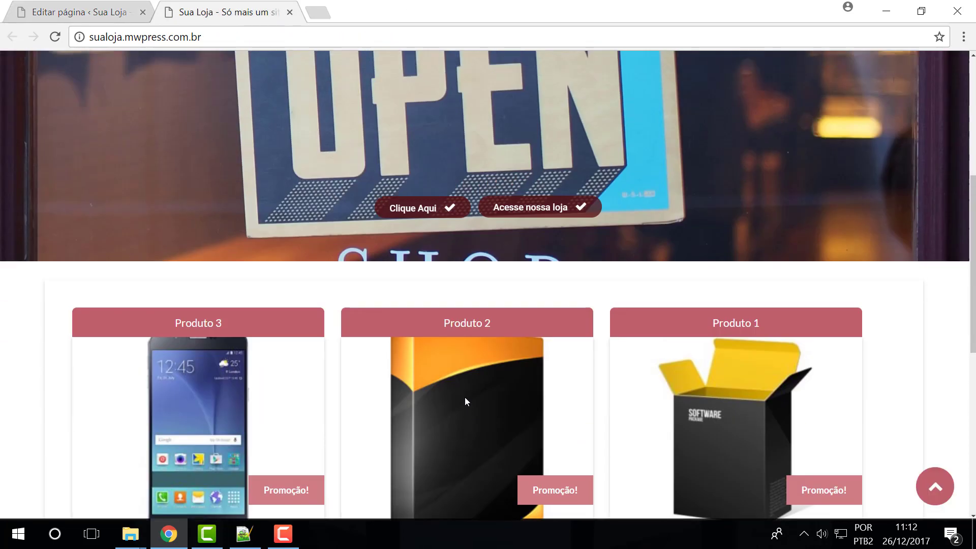
{"action": "scroll", "coordinate": [465, 398], "scroll_direction": "down", "scroll_amount": 6}
{"action": "scroll", "coordinate": [466, 398], "scroll_direction": "up", "scroll_amount": 3}
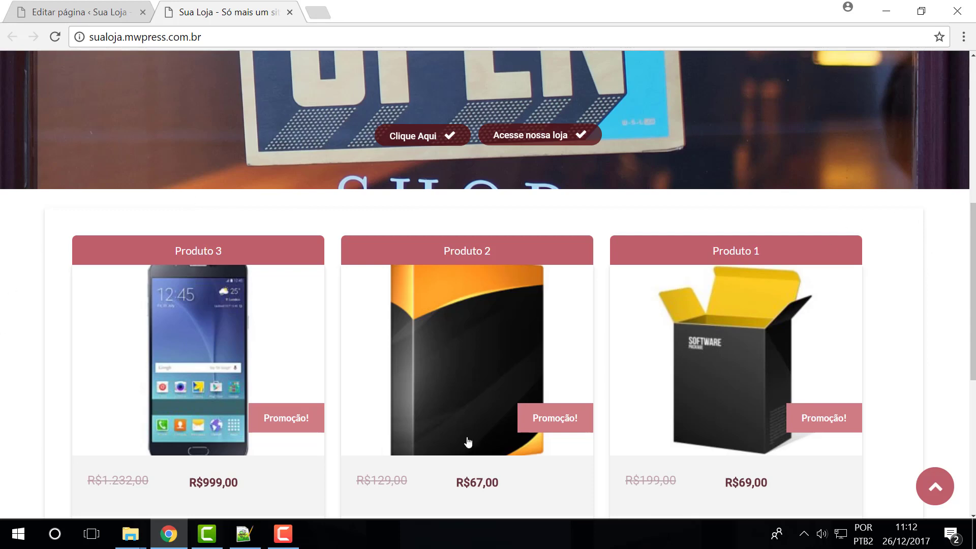
Set the Principal page's template (Modelo) to Blank Body and update the page
{"action": "left_click", "coordinate": [93, 15]}
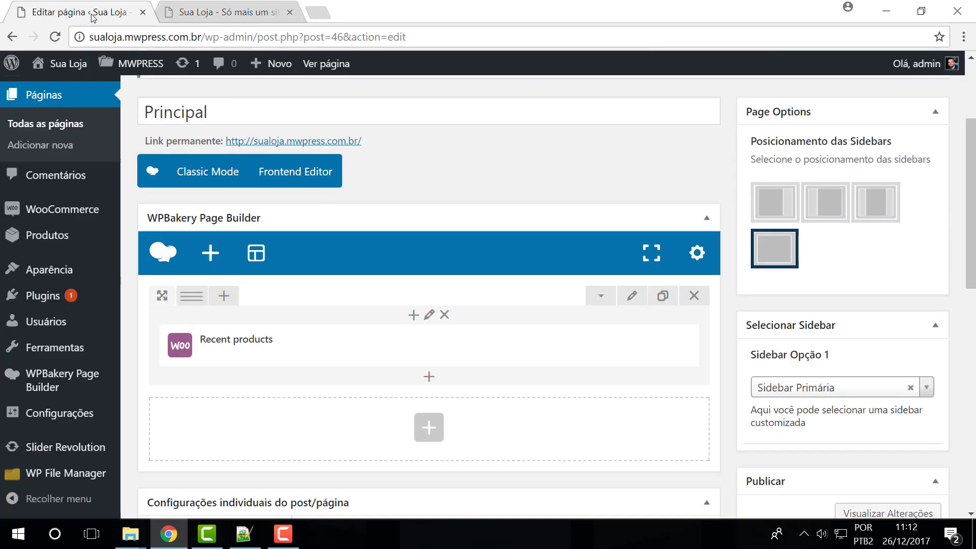
{"action": "scroll", "coordinate": [783, 397], "scroll_direction": "down", "scroll_amount": 4}
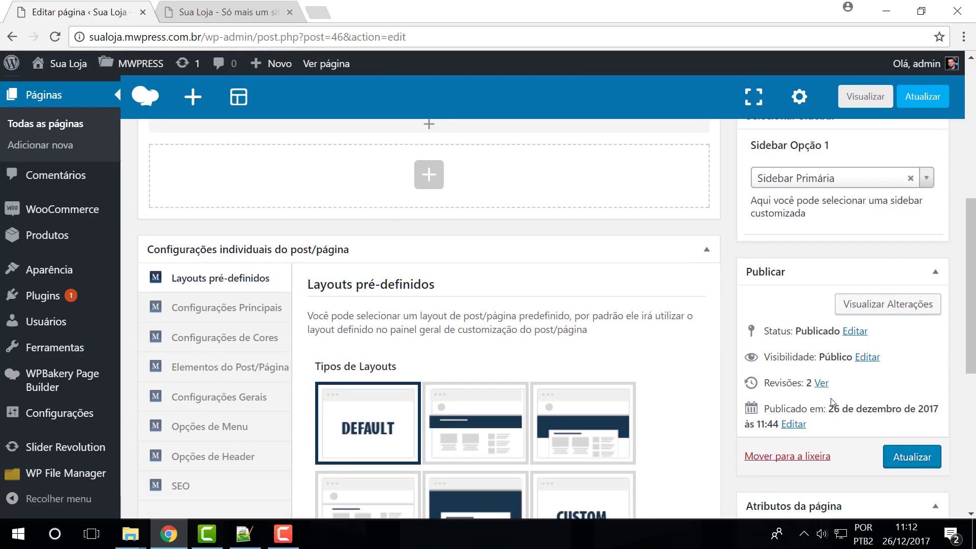
{"action": "scroll", "coordinate": [832, 403], "scroll_direction": "down", "scroll_amount": 3}
{"action": "scroll", "coordinate": [832, 404], "scroll_direction": "up", "scroll_amount": 4}
{"action": "scroll", "coordinate": [831, 402], "scroll_direction": "down", "scroll_amount": 4}
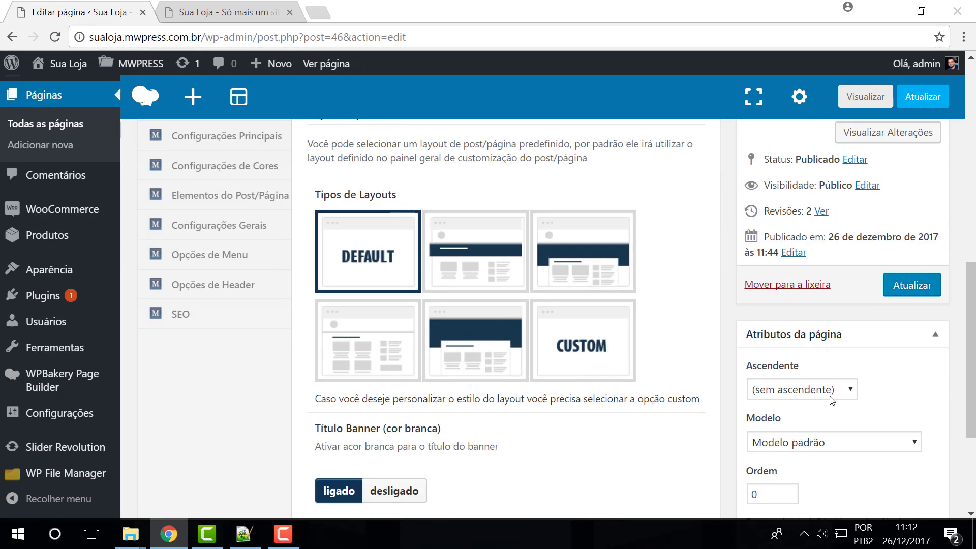
{"action": "scroll", "coordinate": [832, 401], "scroll_direction": "down", "scroll_amount": 4}
{"action": "left_click", "coordinate": [806, 260]}
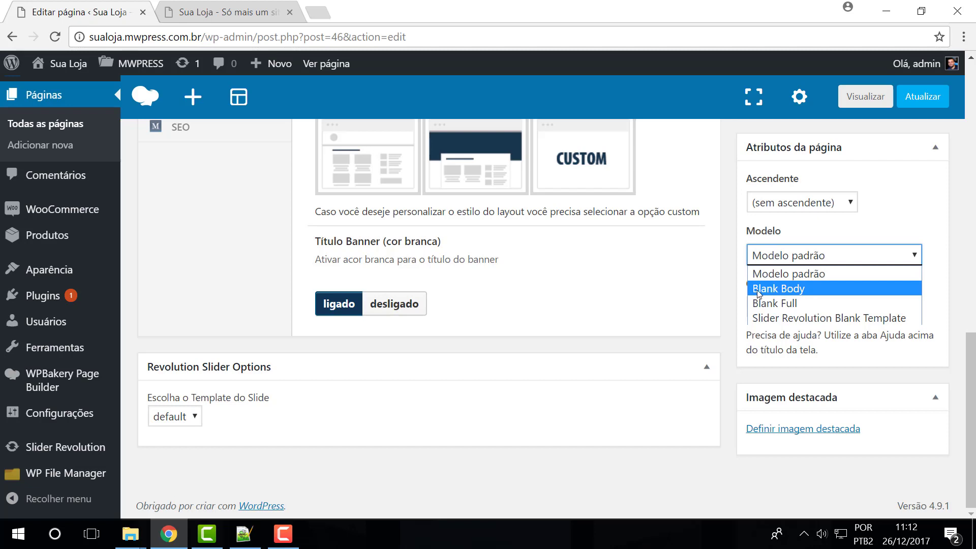
{"action": "left_click", "coordinate": [784, 289]}
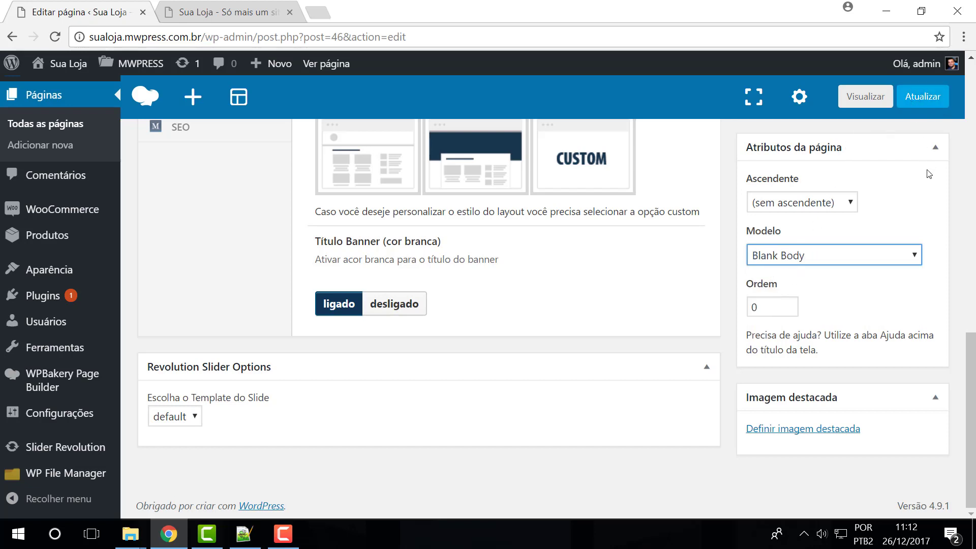
{"action": "scroll", "coordinate": [923, 152], "scroll_direction": "up", "scroll_amount": 2}
{"action": "left_click", "coordinate": [914, 183]}
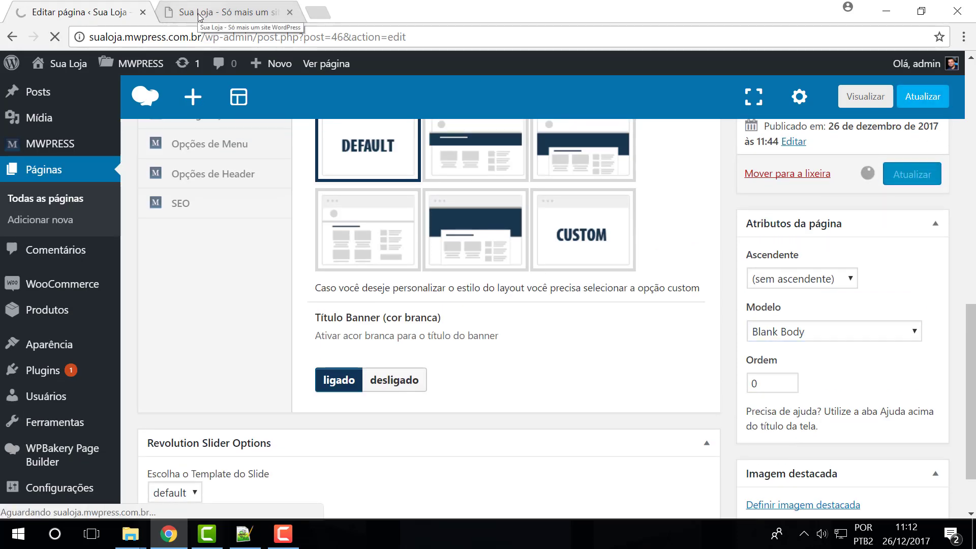
Reload the published home page and check how the products are laid out across the page with the Blank Body template
{"action": "left_click", "coordinate": [219, 17]}
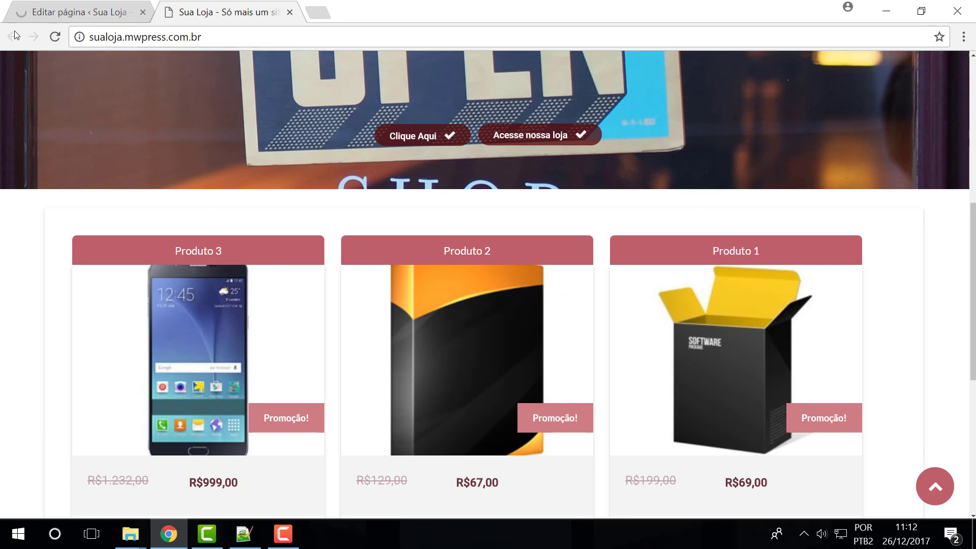
{"action": "left_click", "coordinate": [54, 41]}
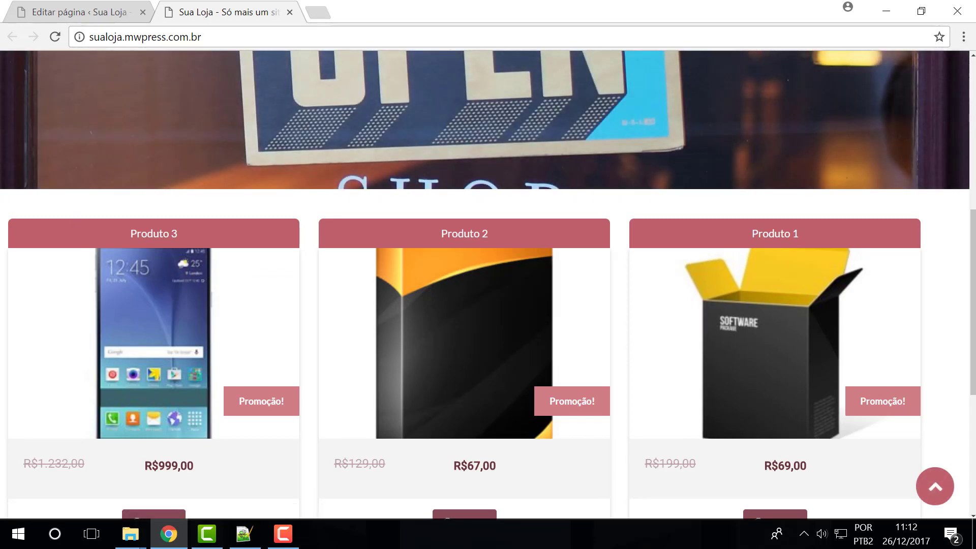
{"action": "scroll", "coordinate": [828, 295], "scroll_direction": "up", "scroll_amount": 5}
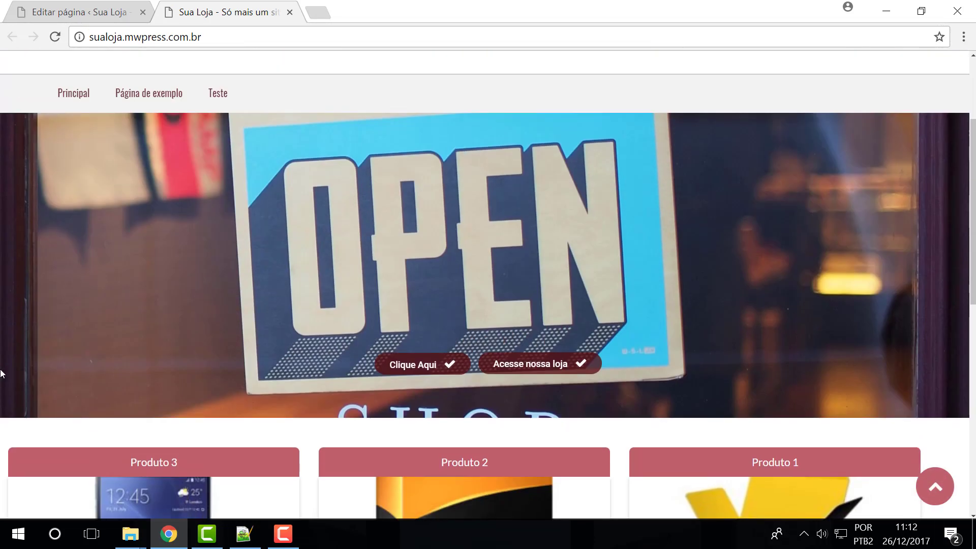
{"action": "scroll", "coordinate": [48, 479], "scroll_direction": "down", "scroll_amount": 5}
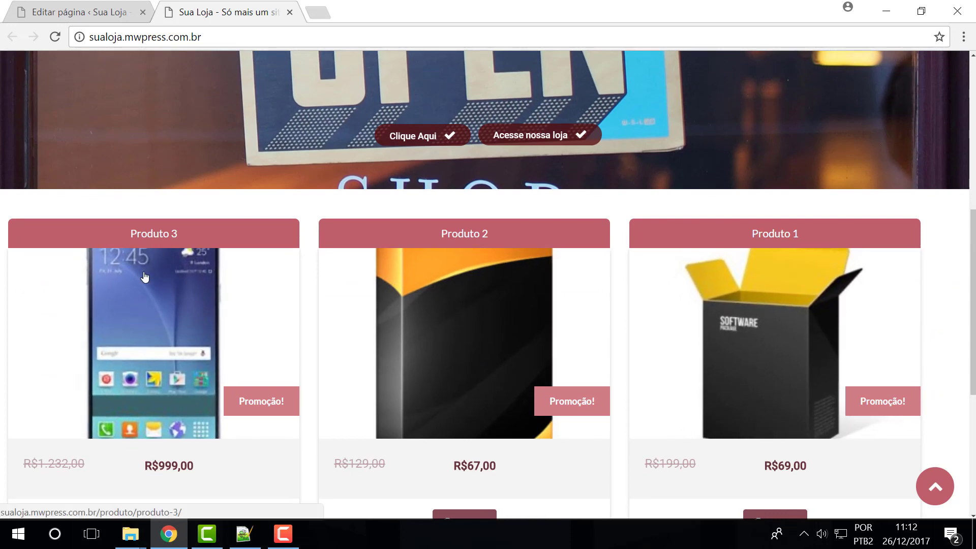
{"action": "scroll", "coordinate": [142, 241], "scroll_direction": "down", "scroll_amount": 5}
{"action": "scroll", "coordinate": [264, 312], "scroll_direction": "up", "scroll_amount": 6}
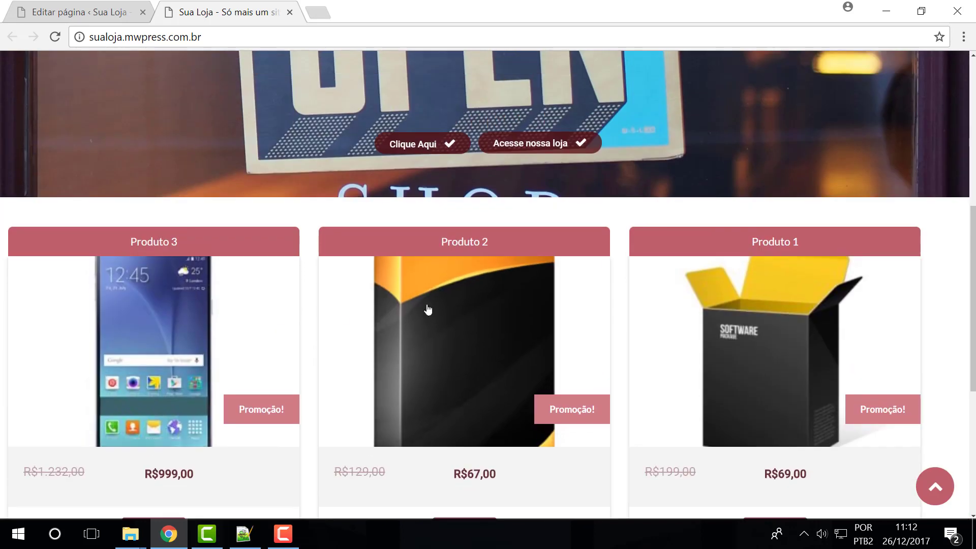
{"action": "scroll", "coordinate": [814, 369], "scroll_direction": "up", "scroll_amount": 6}
{"action": "scroll", "coordinate": [865, 277], "scroll_direction": "down", "scroll_amount": 7}
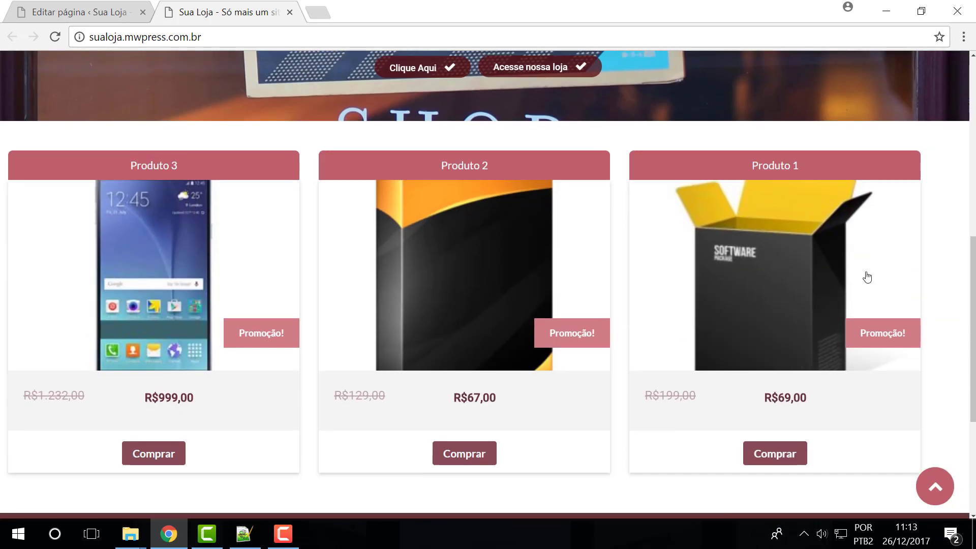
In the page editor, split the Recent products row into a wide middle column between two narrow side columns
{"action": "left_click", "coordinate": [76, 12]}
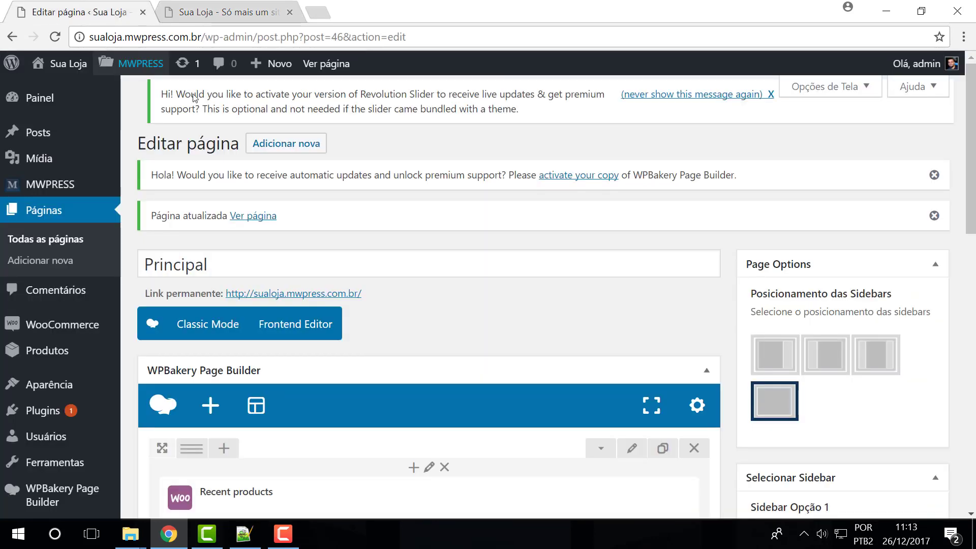
{"action": "scroll", "coordinate": [313, 248], "scroll_direction": "down", "scroll_amount": 3}
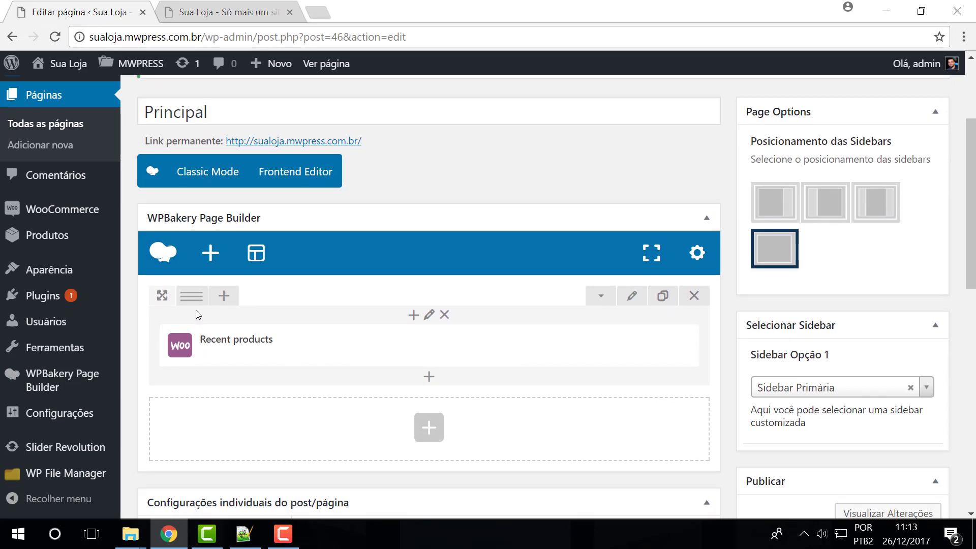
{"action": "mouse_move", "coordinate": [195, 302]}
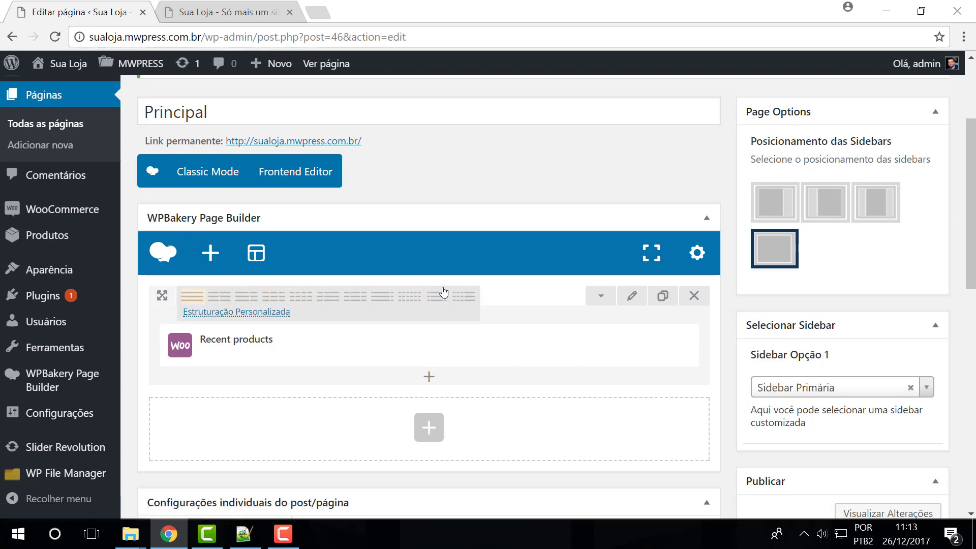
{"action": "left_click", "coordinate": [436, 300]}
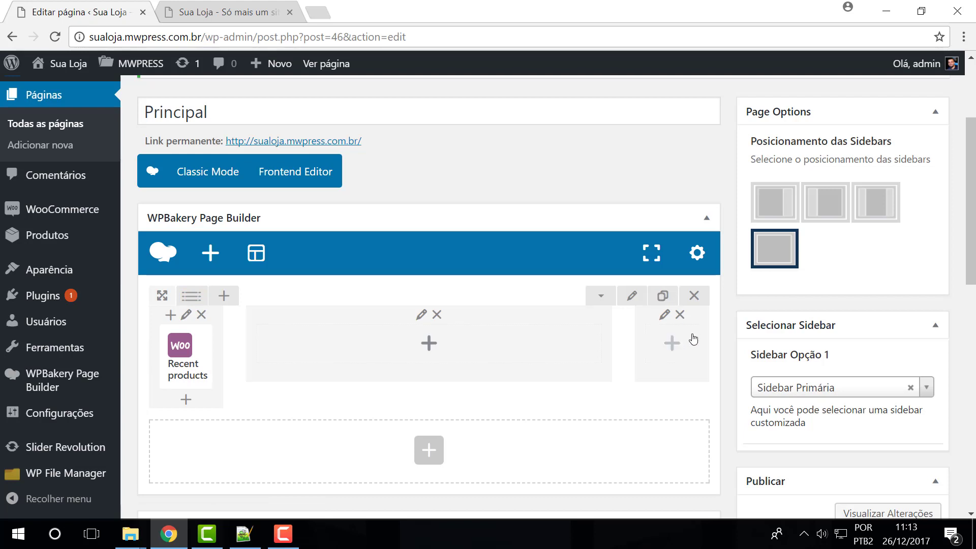
Move the Recent products element into the row's wide middle column and update the page
{"action": "left_click_drag", "start_coordinate": [183, 356], "coordinate": [492, 369]}
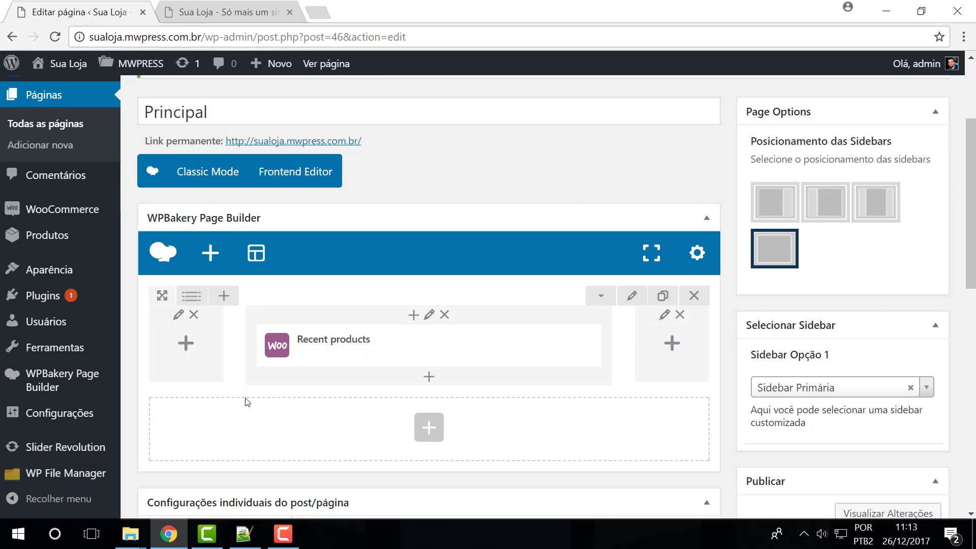
{"action": "scroll", "coordinate": [920, 386], "scroll_direction": "down", "scroll_amount": 6}
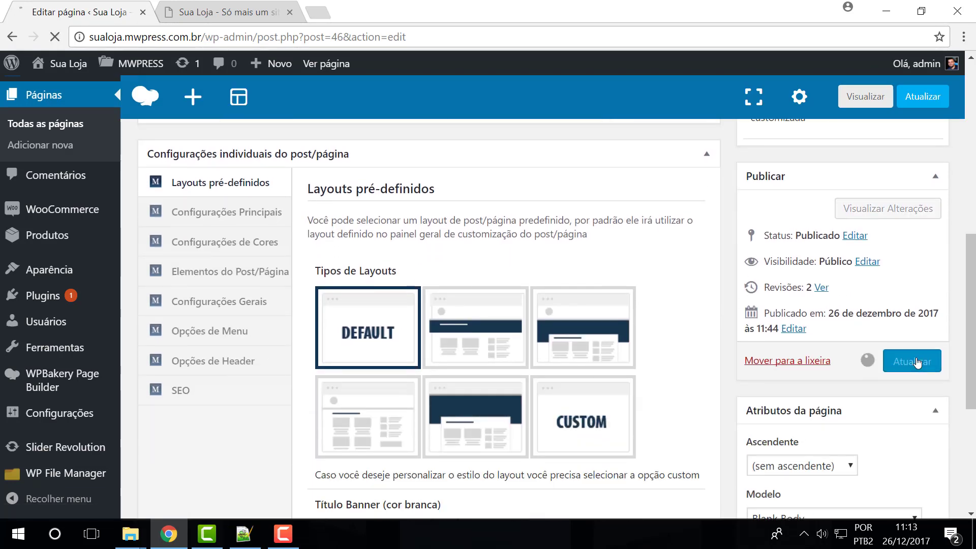
{"action": "left_click", "coordinate": [913, 362]}
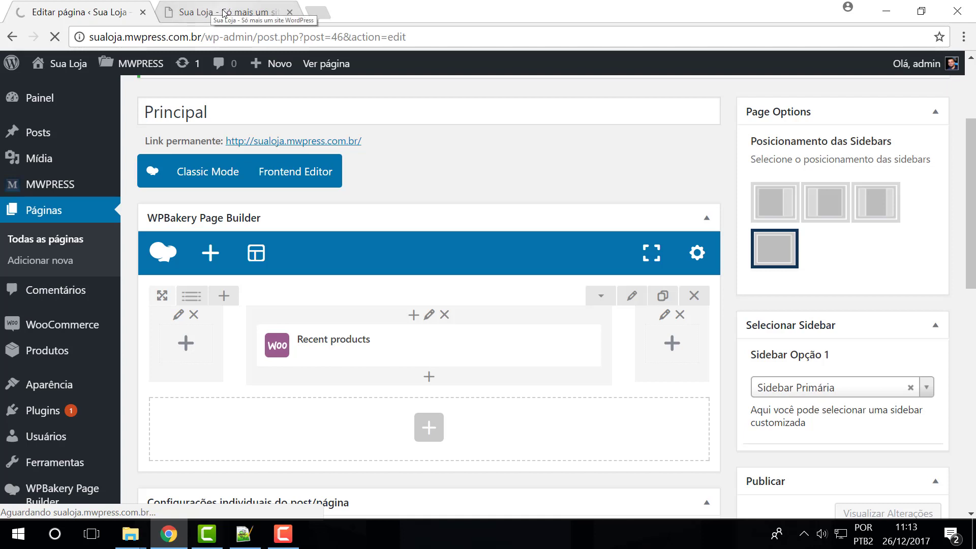
Reload the published home page and examine how the product cards sit between the banner and the footer
{"action": "left_click", "coordinate": [224, 12]}
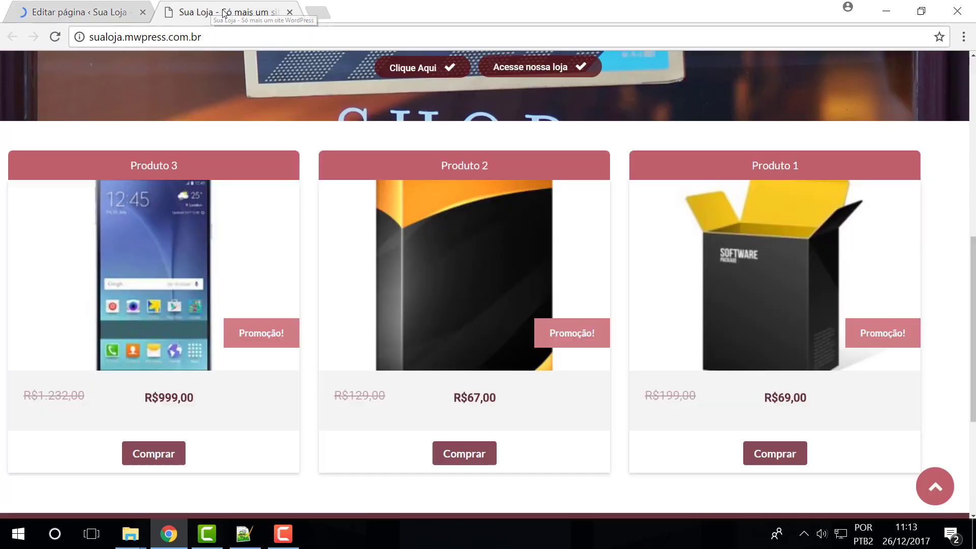
{"action": "left_click", "coordinate": [55, 37]}
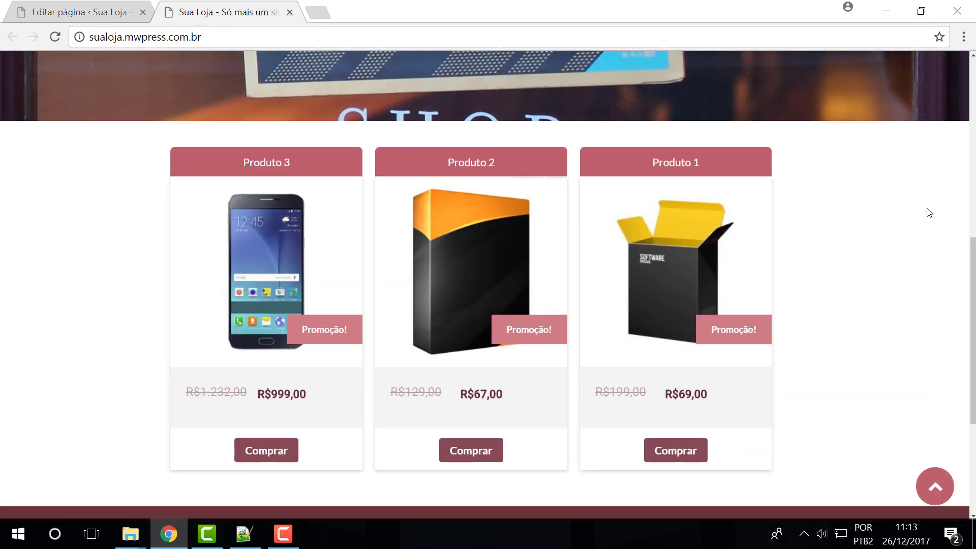
{"action": "scroll", "coordinate": [254, 372], "scroll_direction": "down", "scroll_amount": 7}
{"action": "scroll", "coordinate": [305, 366], "scroll_direction": "up", "scroll_amount": 1}
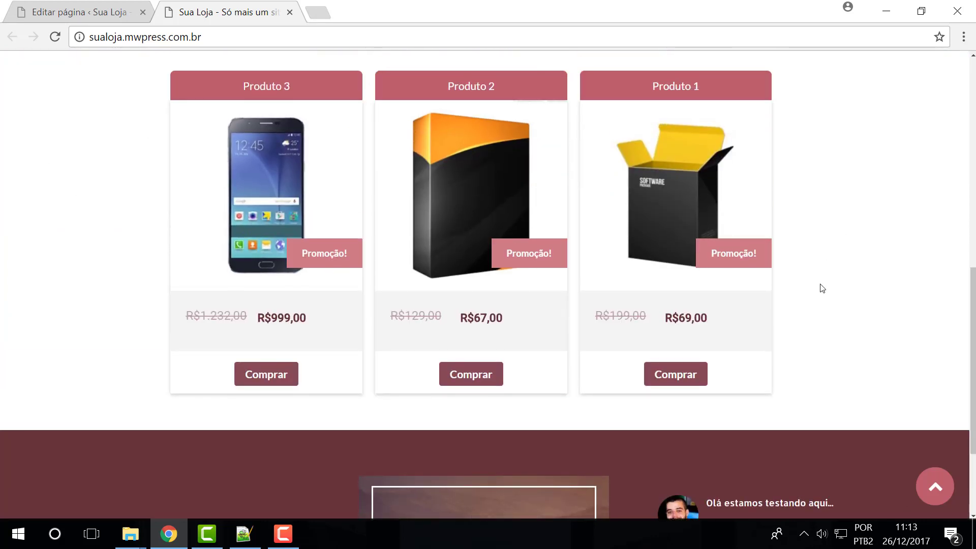
{"action": "scroll", "coordinate": [850, 257], "scroll_direction": "up", "scroll_amount": 7}
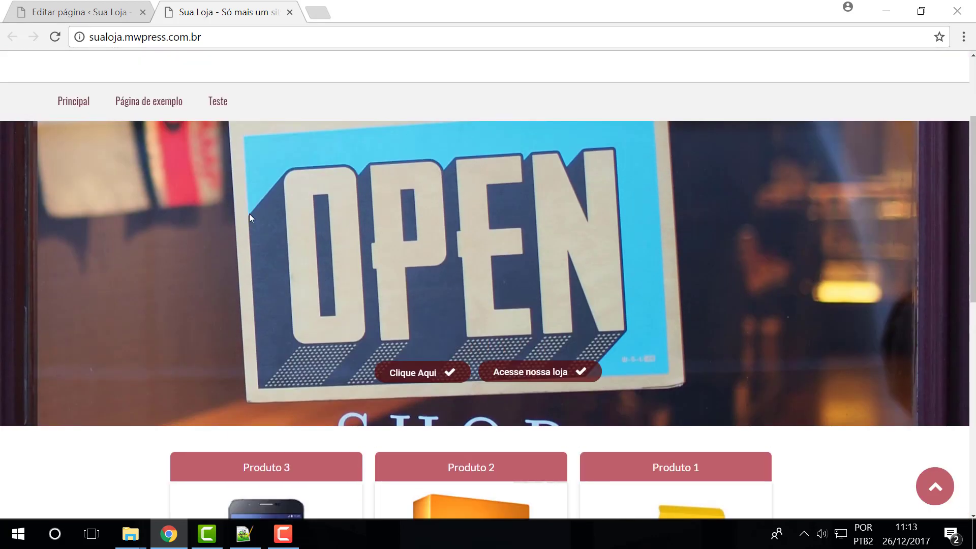
{"action": "scroll", "coordinate": [776, 343], "scroll_direction": "up", "scroll_amount": 3}
{"action": "scroll", "coordinate": [566, 387], "scroll_direction": "down", "scroll_amount": 9}
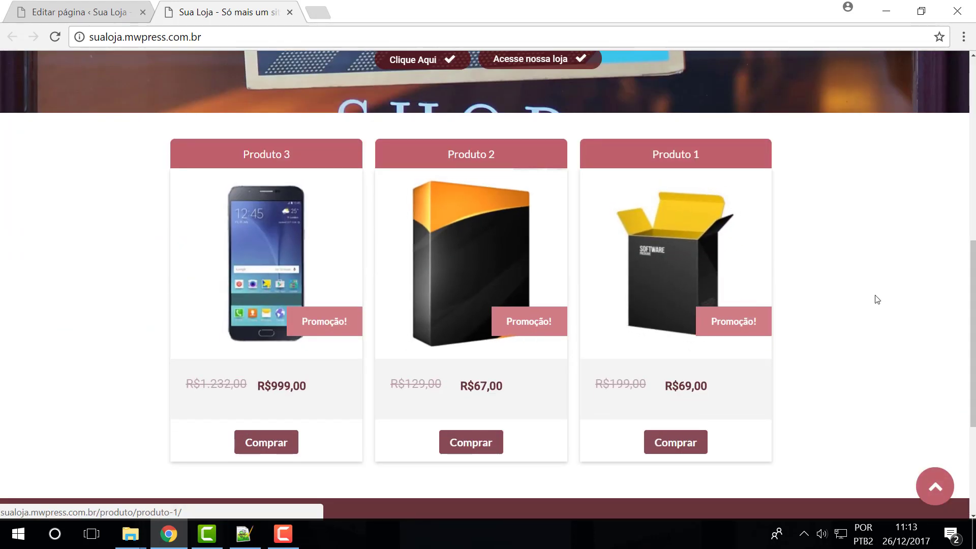
Return to the page editor, add a row (Linha) below Recent products and split it into narrow, wide and narrow columns
{"action": "left_click", "coordinate": [93, 9]}
{"action": "scroll", "coordinate": [426, 342], "scroll_direction": "down", "scroll_amount": 5}
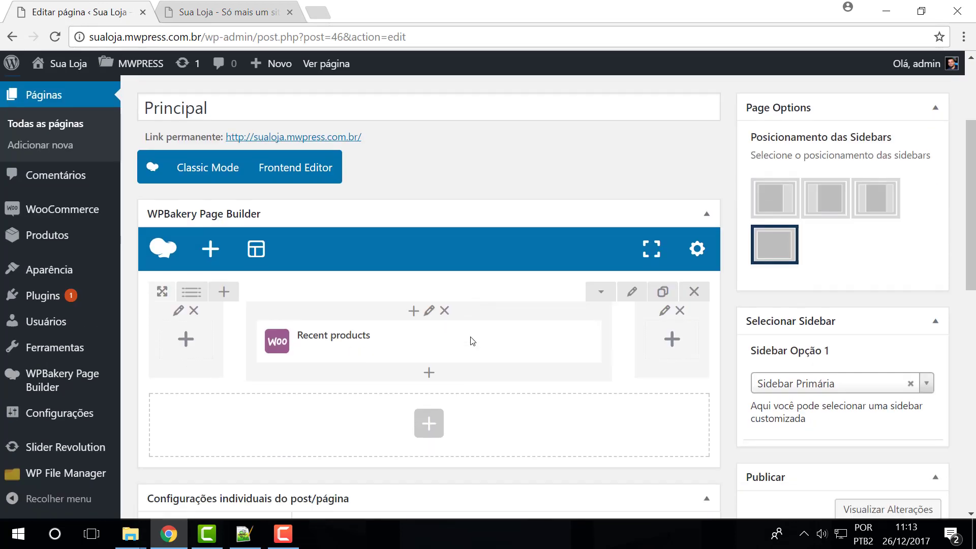
{"action": "left_click", "coordinate": [427, 350]}
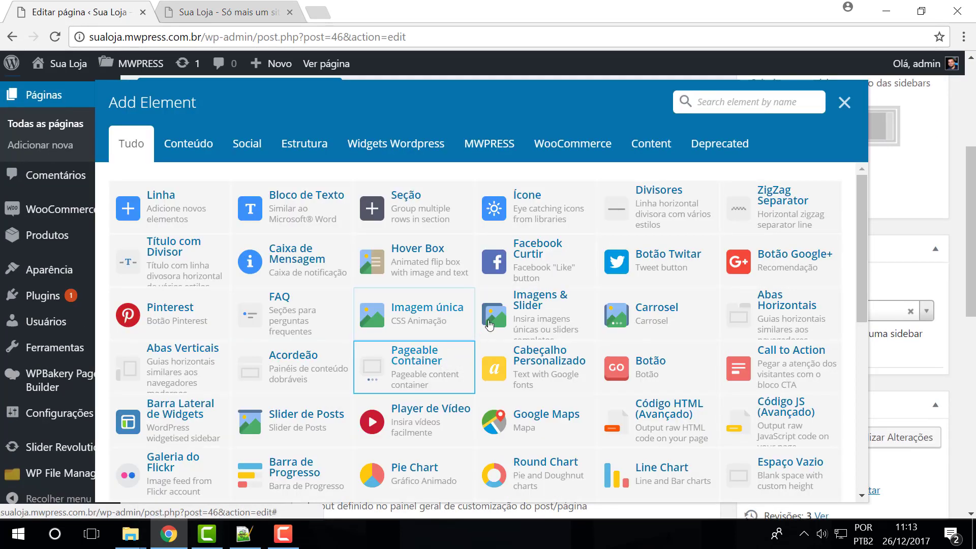
{"action": "left_click", "coordinate": [844, 102]}
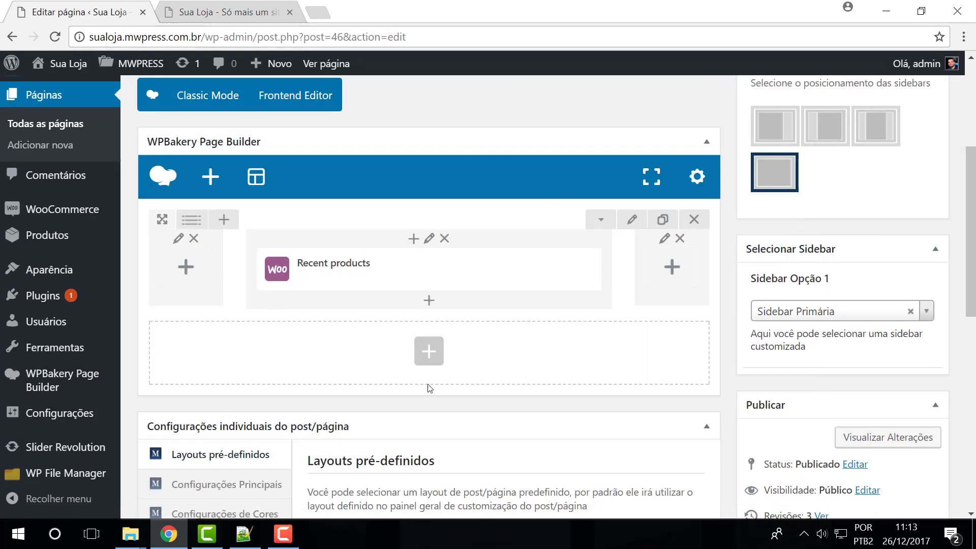
{"action": "left_click", "coordinate": [428, 351]}
{"action": "left_click", "coordinate": [158, 204]}
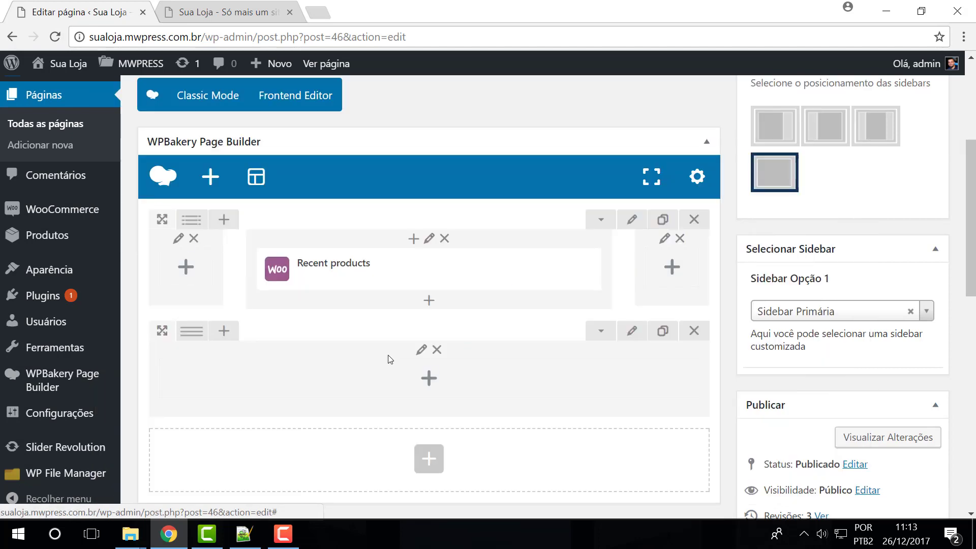
{"action": "mouse_move", "coordinate": [192, 331]}
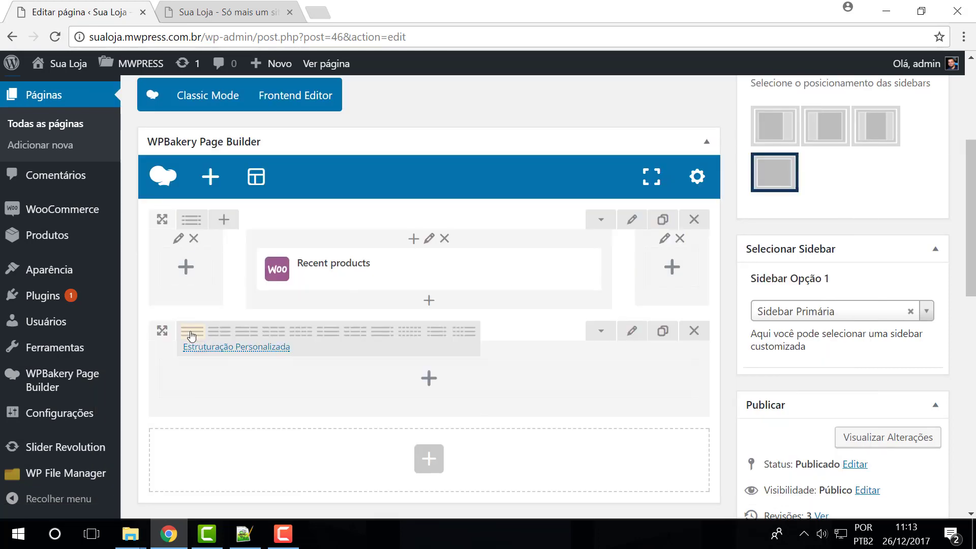
{"action": "left_click", "coordinate": [436, 331]}
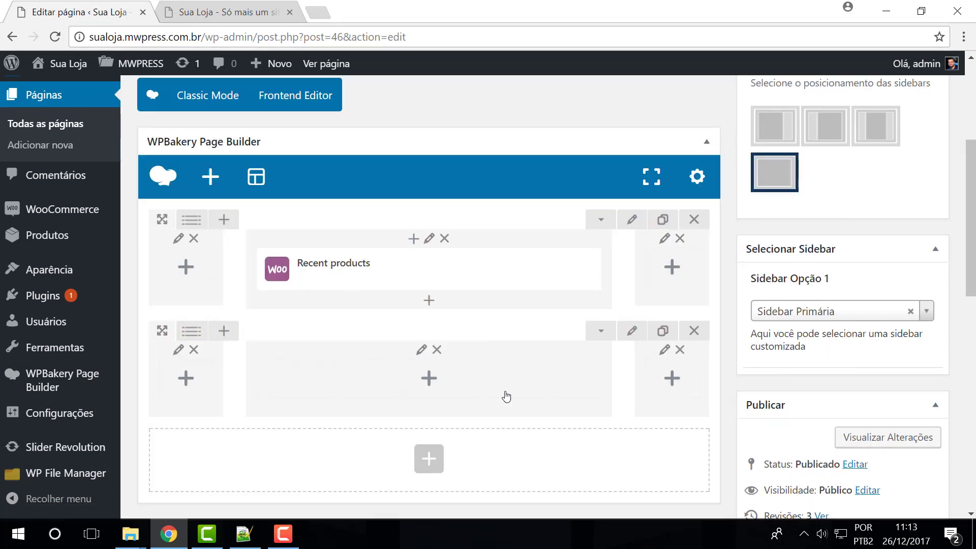
Compare the row structure in the editor with the published home page's products area down to the footer
{"action": "left_click", "coordinate": [205, 14]}
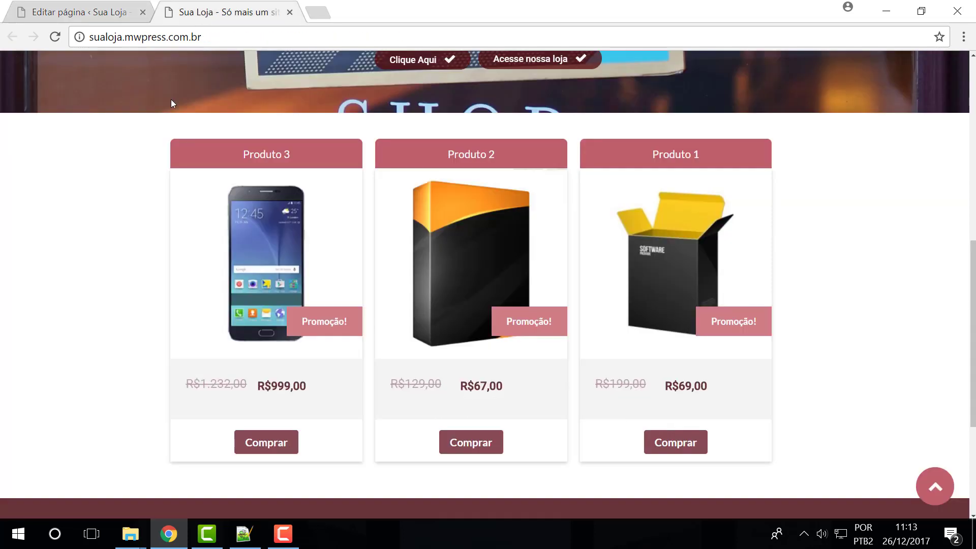
{"action": "left_click", "coordinate": [80, 11]}
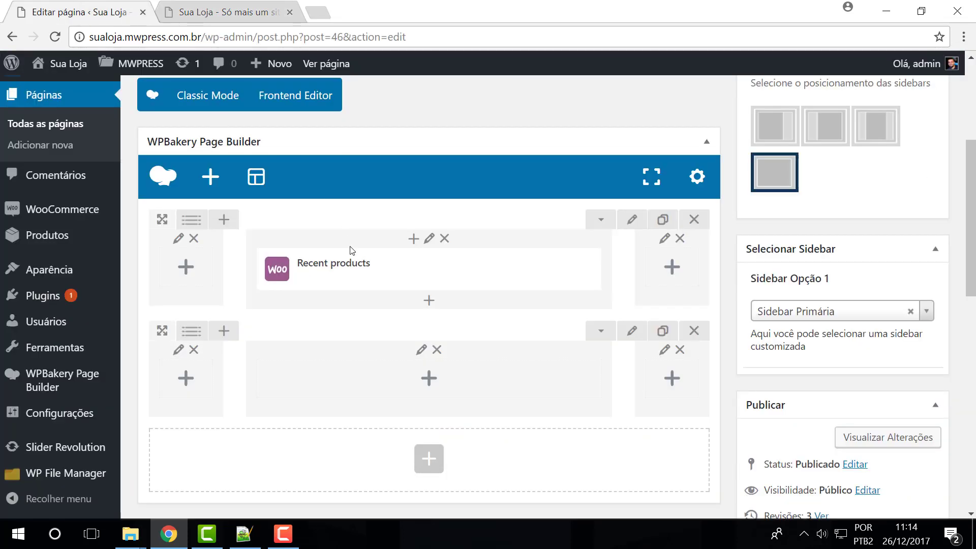
{"action": "scroll", "coordinate": [480, 395], "scroll_direction": "up", "scroll_amount": 2}
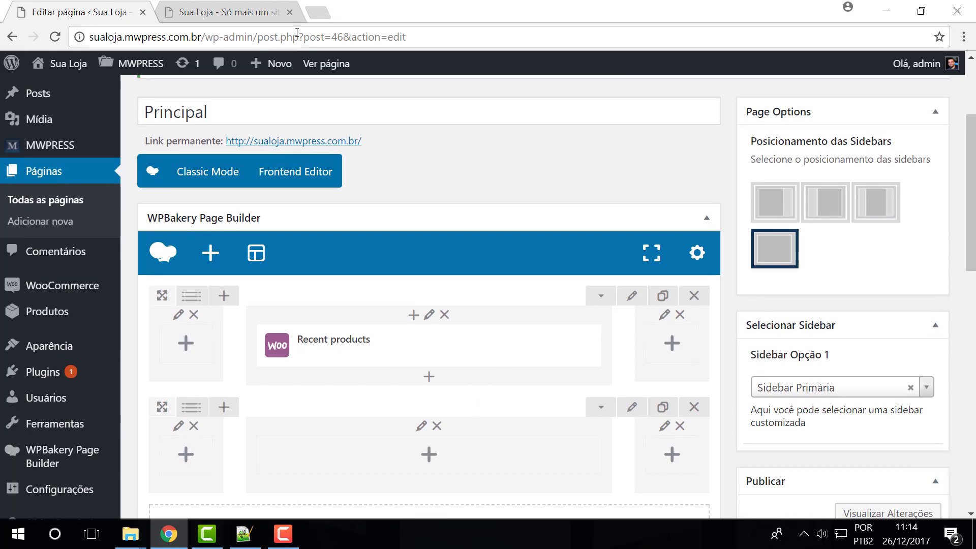
{"action": "left_click", "coordinate": [243, 11]}
{"action": "scroll", "coordinate": [432, 257], "scroll_direction": "down", "scroll_amount": 4}
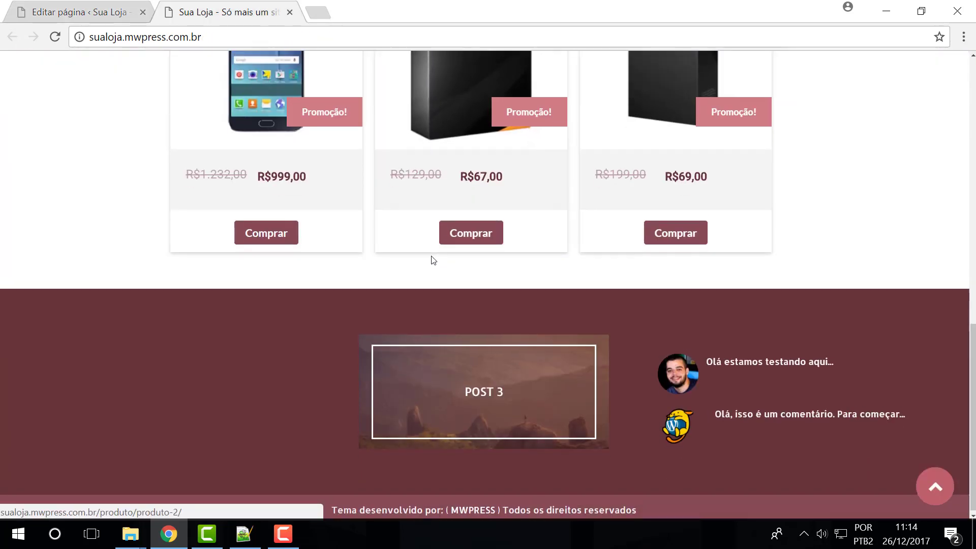
{"action": "scroll", "coordinate": [431, 258], "scroll_direction": "up", "scroll_amount": 6}
{"action": "left_click", "coordinate": [77, 5]}
{"action": "scroll", "coordinate": [435, 230], "scroll_direction": "down", "scroll_amount": 3}
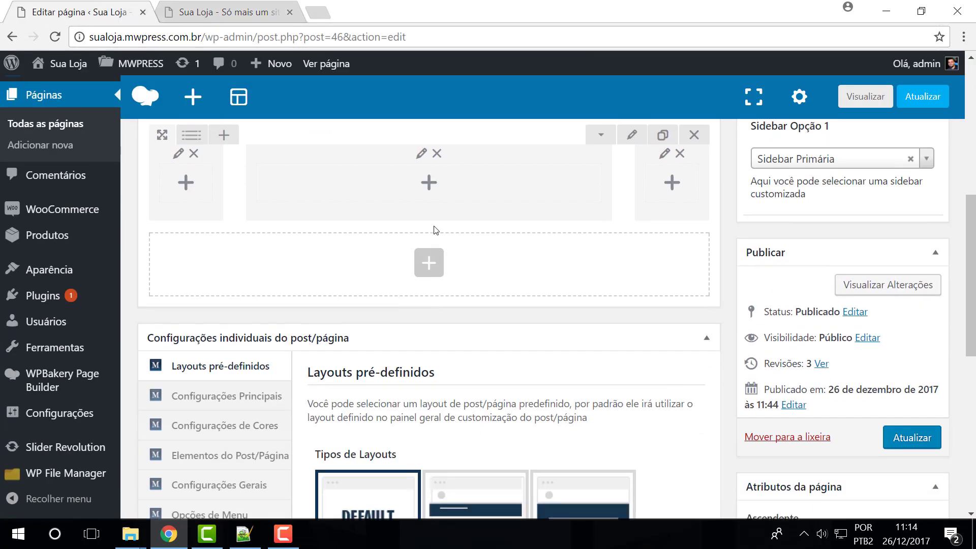
{"action": "left_click", "coordinate": [429, 179]}
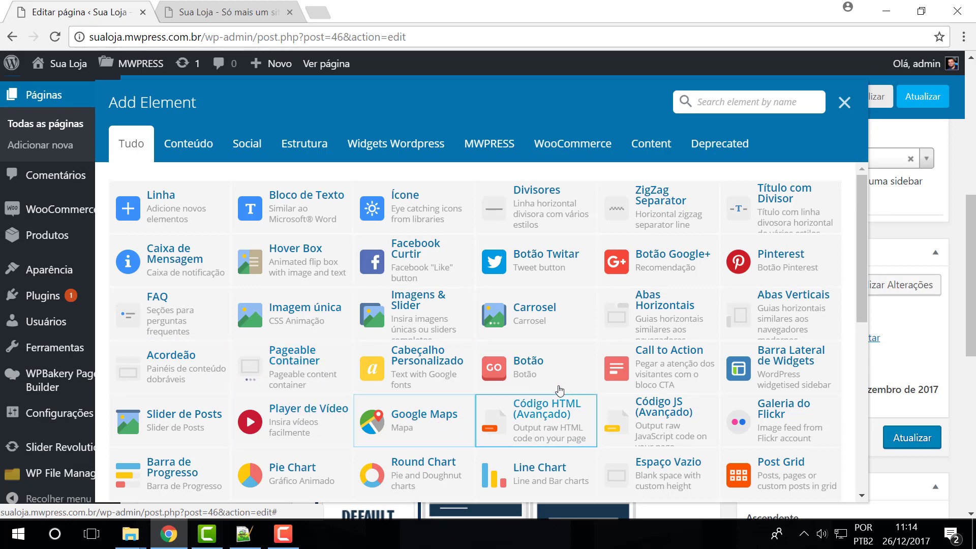
{"action": "scroll", "coordinate": [620, 350], "scroll_direction": "down", "scroll_amount": 3}
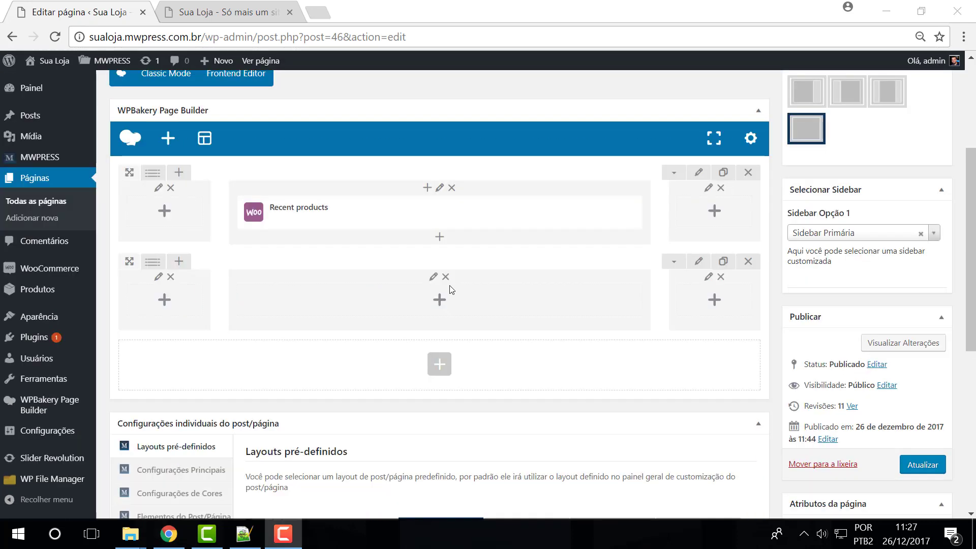
{"action": "left_click", "coordinate": [450, 286]}
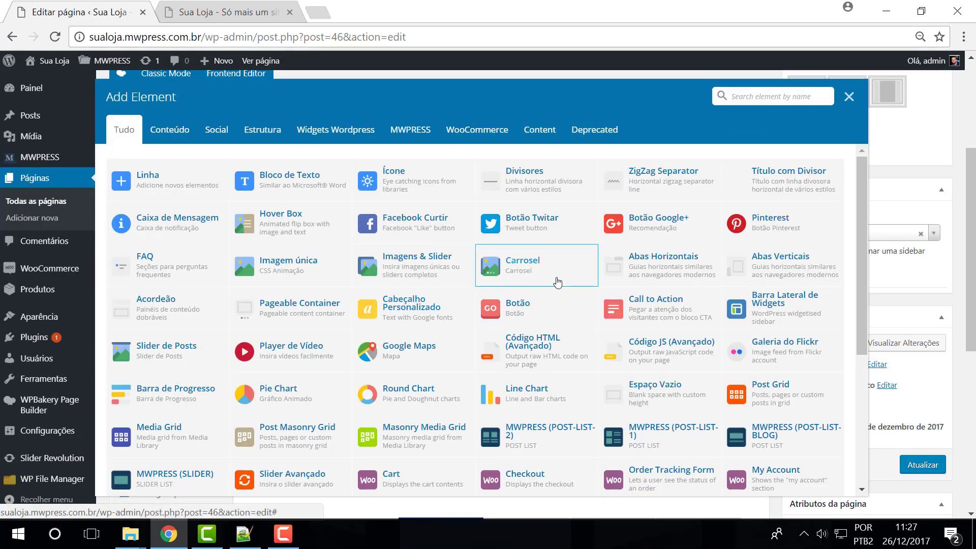
{"action": "scroll", "coordinate": [672, 228], "scroll_direction": "down", "scroll_amount": 5}
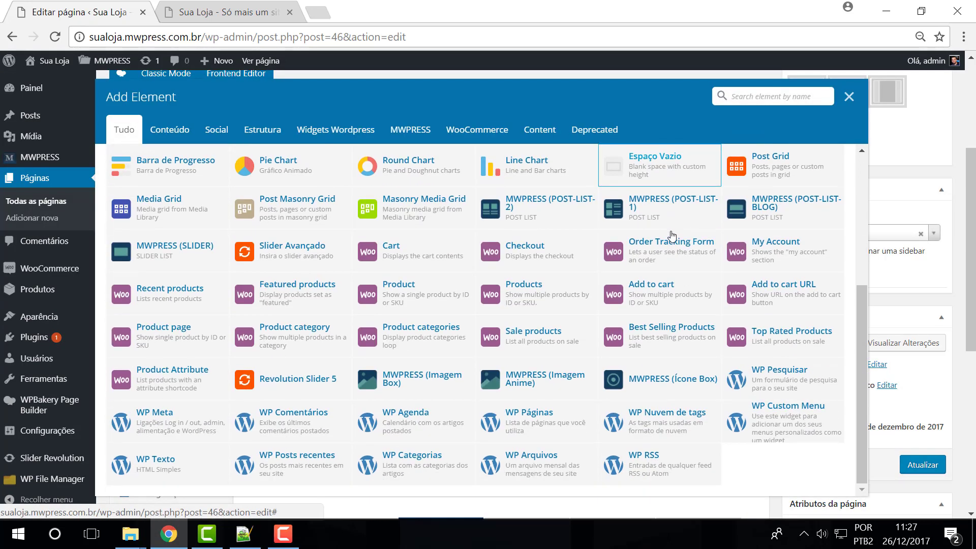
{"action": "left_click", "coordinate": [526, 380]}
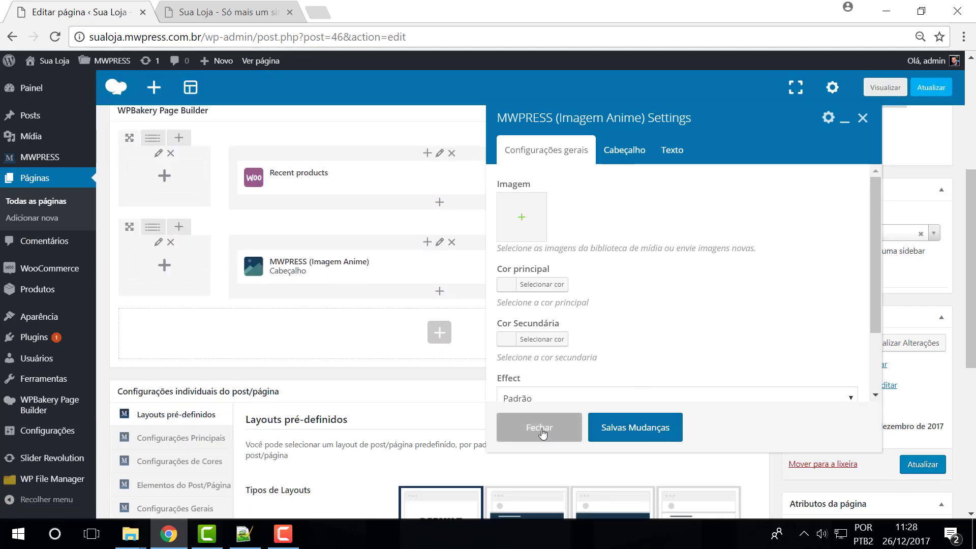
{"action": "left_click", "coordinate": [560, 431]}
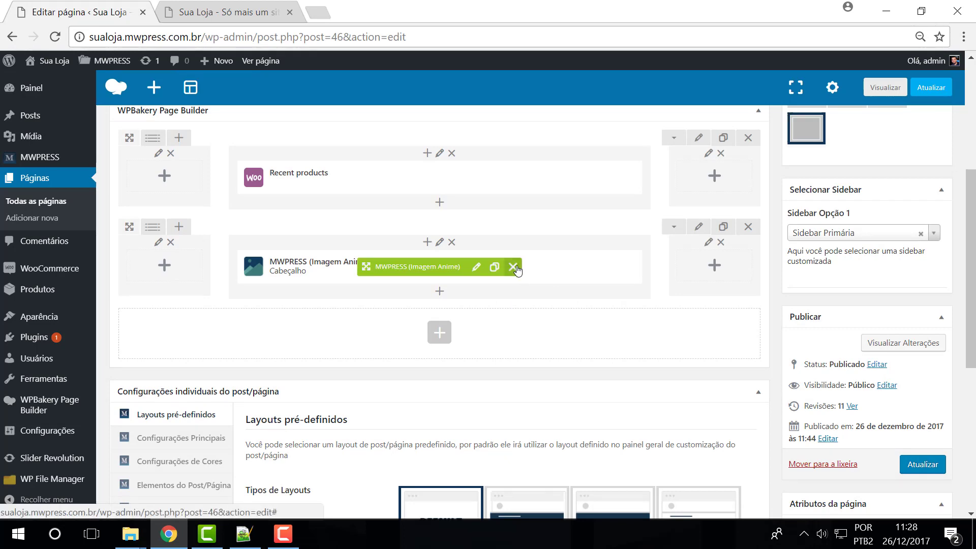
{"action": "left_click", "coordinate": [515, 267]}
{"action": "left_click", "coordinate": [551, 129]}
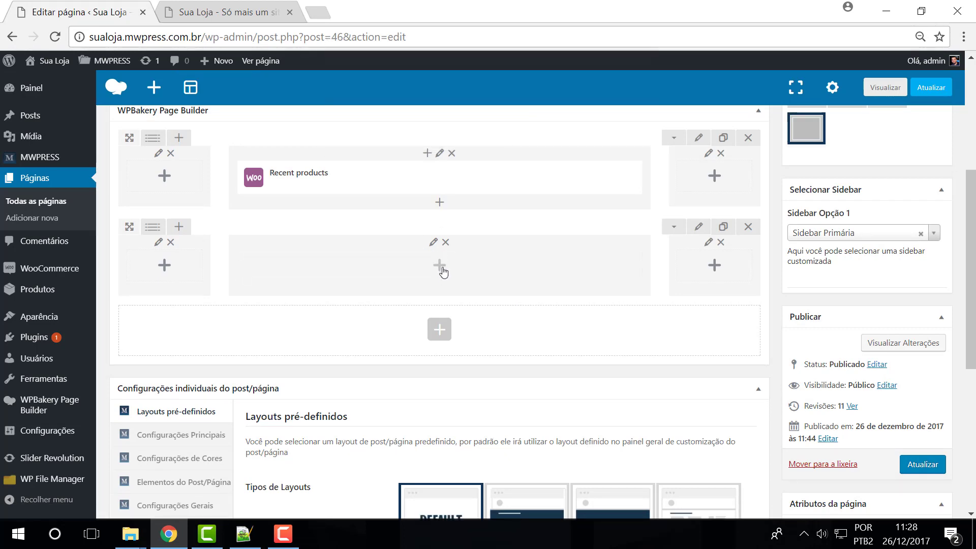
Insert an inner row (Linha) in the second row's middle column and split it into three equal columns
{"action": "left_click", "coordinate": [442, 268]}
{"action": "scroll", "coordinate": [192, 244], "scroll_direction": "up", "scroll_amount": 5}
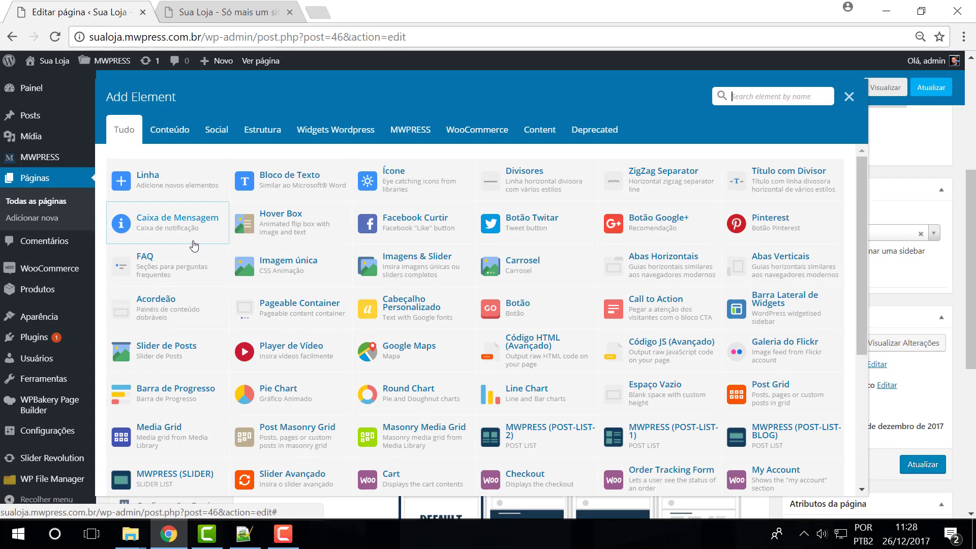
{"action": "left_click", "coordinate": [170, 180]}
{"action": "mouse_move", "coordinate": [275, 255]}
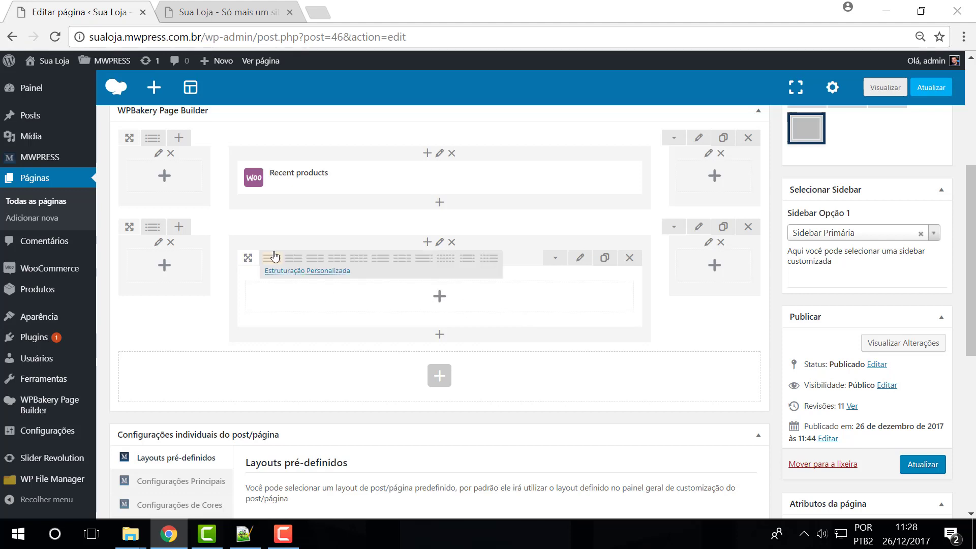
{"action": "left_click", "coordinate": [343, 263]}
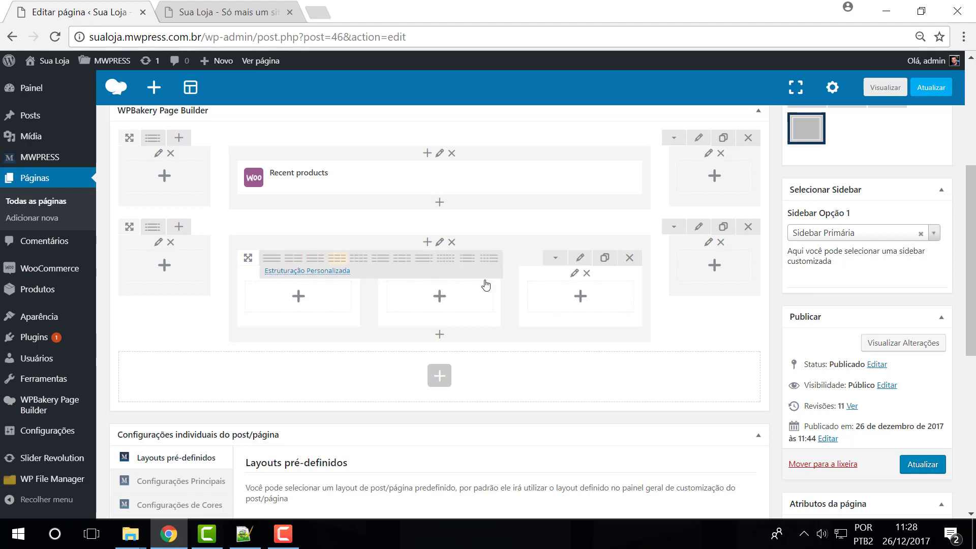
Add an MWPRESS (Imagem Anime) element to the first column of the inner row
{"action": "left_click", "coordinate": [298, 302]}
{"action": "scroll", "coordinate": [602, 310], "scroll_direction": "down", "scroll_amount": 3}
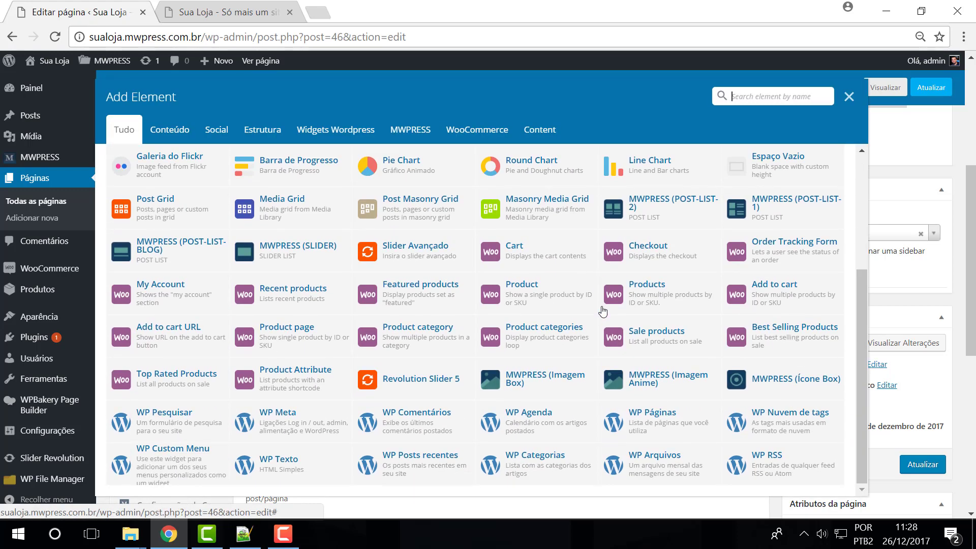
{"action": "left_click", "coordinate": [656, 379]}
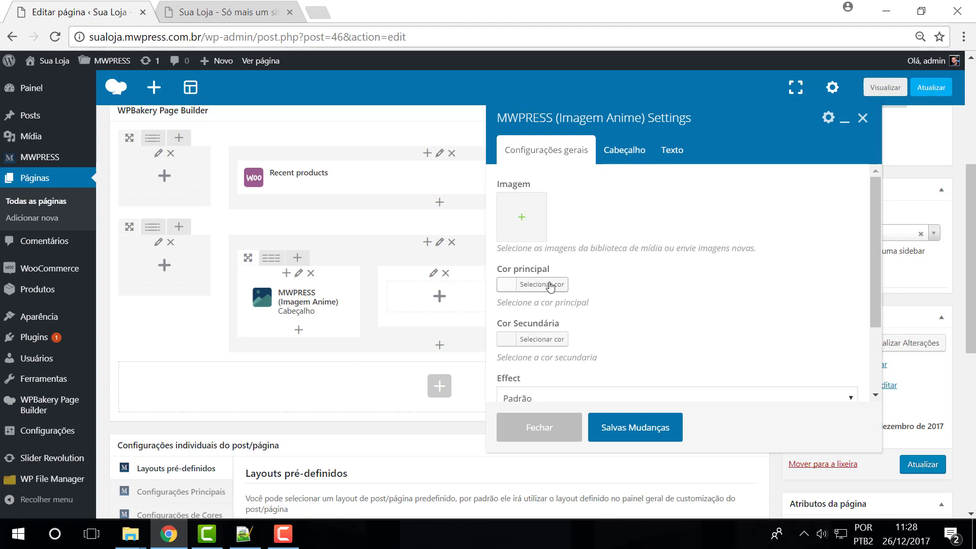
Choose the coffee cups photo at the start of the media library's second row as the element's image
{"action": "left_click", "coordinate": [523, 216]}
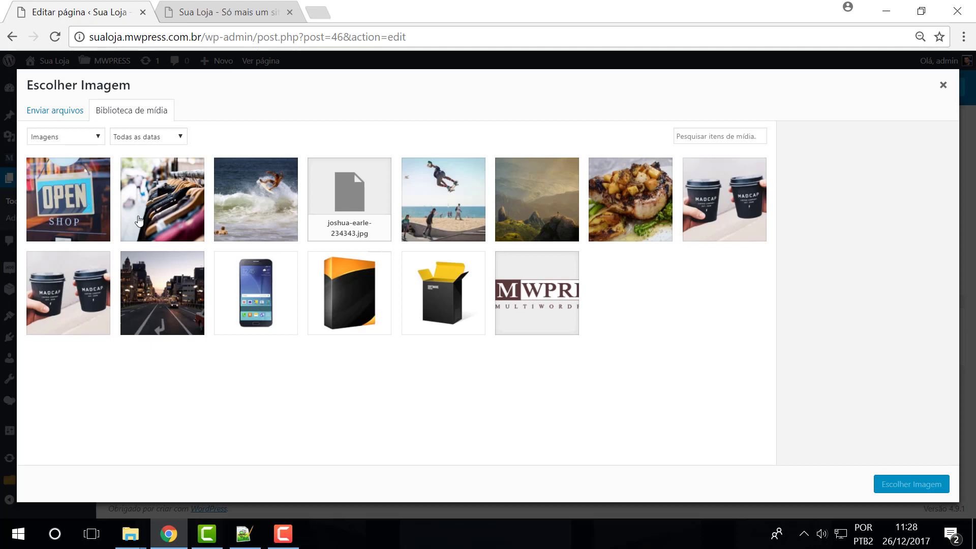
{"action": "left_click", "coordinate": [84, 268]}
{"action": "left_click", "coordinate": [921, 487]}
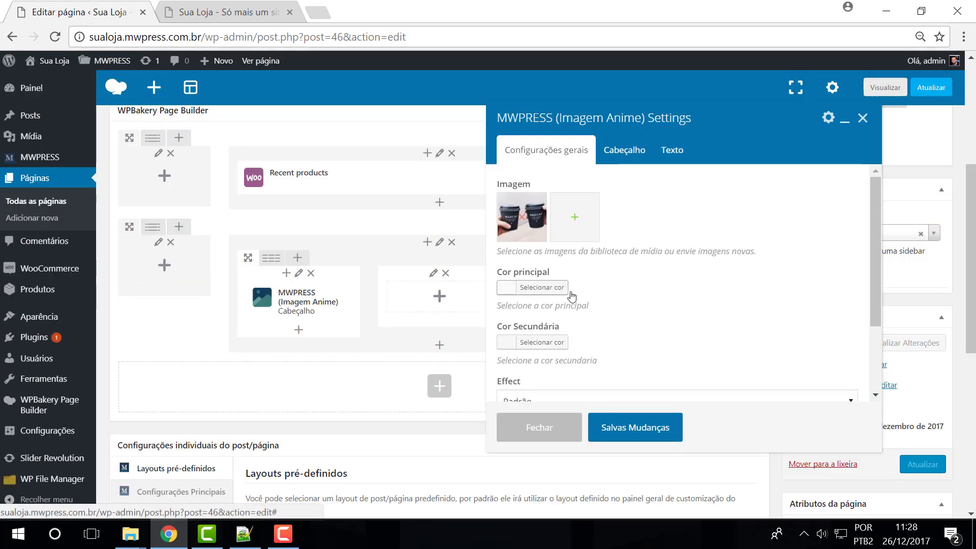
Set the coffee cups element's Effect to Apollo and save its settings
{"action": "scroll", "coordinate": [648, 303], "scroll_direction": "down", "scroll_amount": 3}
{"action": "scroll", "coordinate": [647, 303], "scroll_direction": "up", "scroll_amount": 3}
{"action": "scroll", "coordinate": [562, 296], "scroll_direction": "down", "scroll_amount": 3}
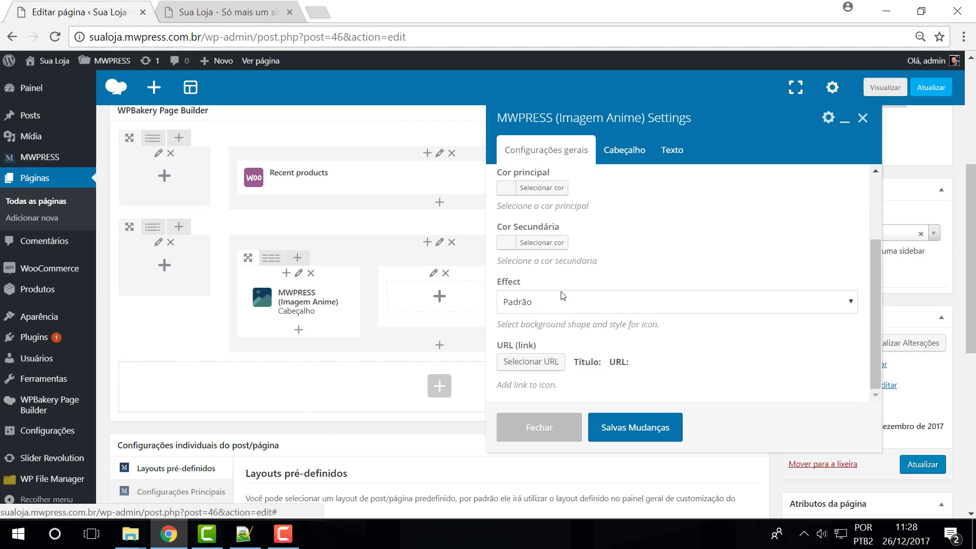
{"action": "left_click", "coordinate": [560, 304]}
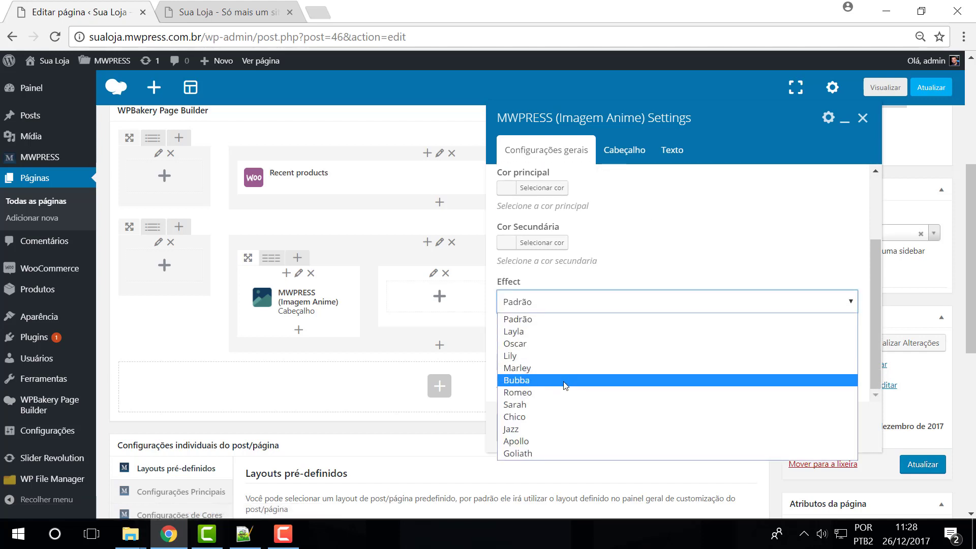
{"action": "left_click", "coordinate": [560, 442]}
{"action": "left_click", "coordinate": [630, 426]}
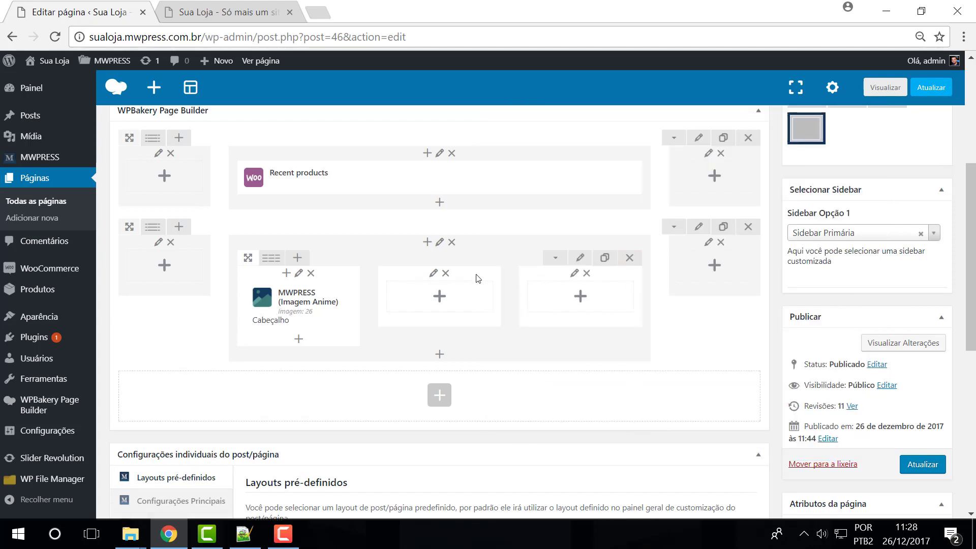
Update the page with the coffee cups image and reload the published home page
{"action": "left_click", "coordinate": [924, 466]}
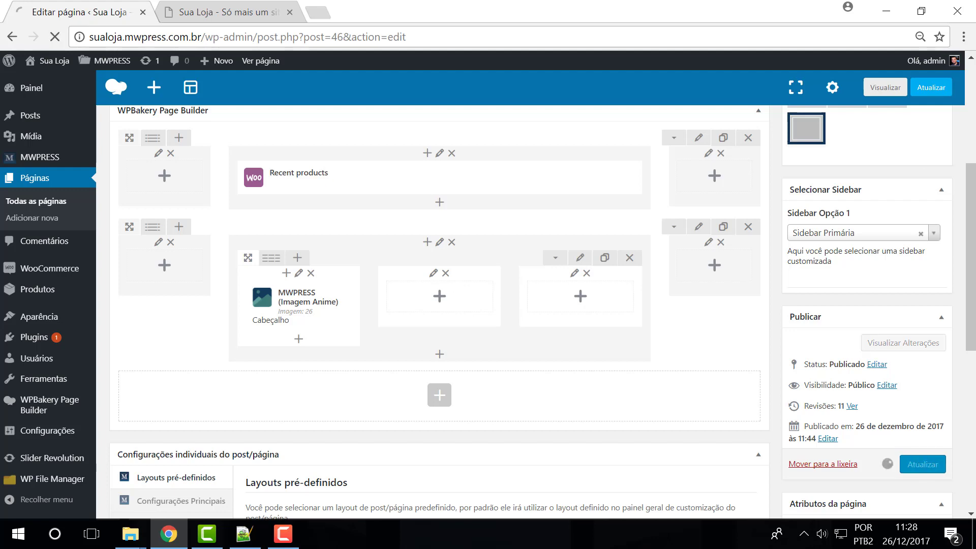
{"action": "left_click", "coordinate": [227, 12]}
{"action": "left_click", "coordinate": [55, 37]}
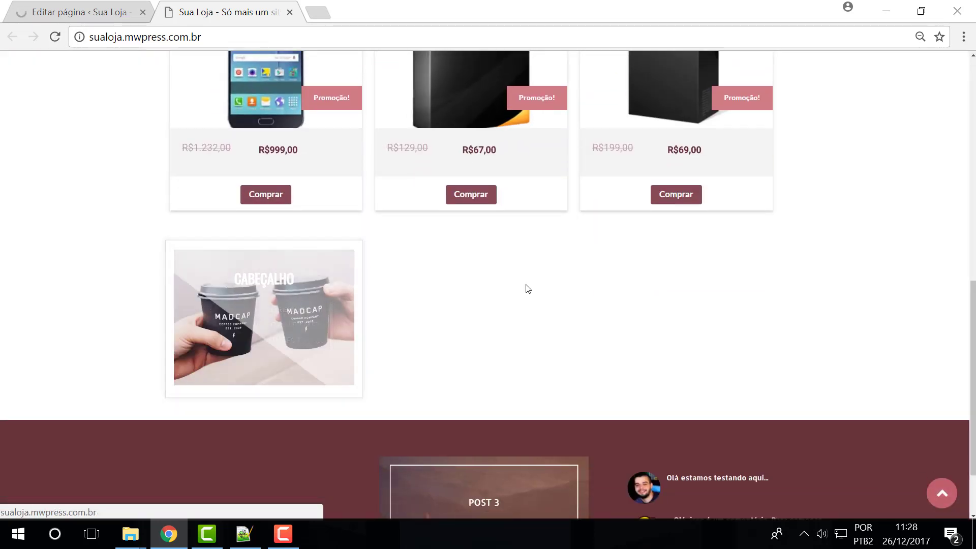
Check the coffee cups image's animation below the products on the published page, and return to the page editor
{"action": "mouse_move", "coordinate": [239, 318]}
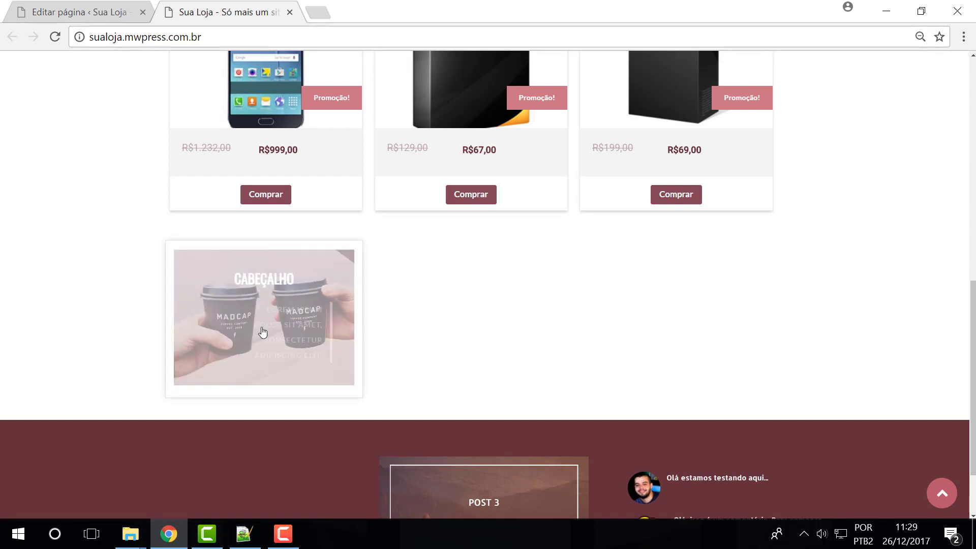
{"action": "scroll", "coordinate": [600, 316], "scroll_direction": "up", "scroll_amount": 4}
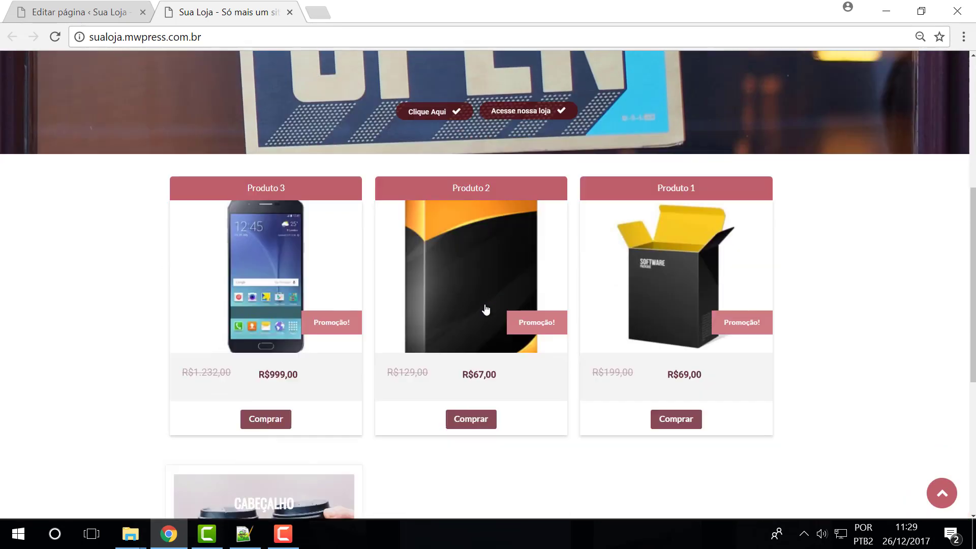
{"action": "scroll", "coordinate": [484, 309], "scroll_direction": "down", "scroll_amount": 4}
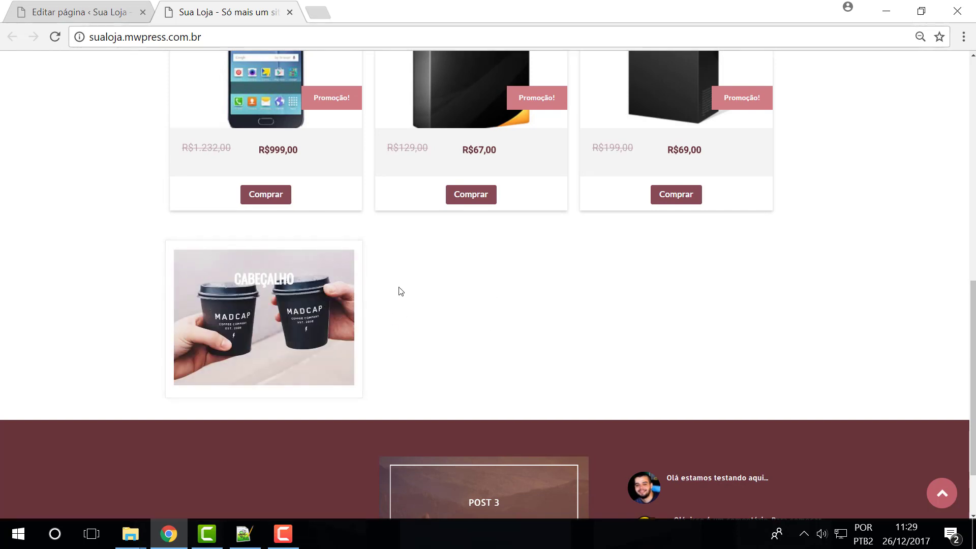
{"action": "left_click", "coordinate": [87, 9]}
{"action": "scroll", "coordinate": [436, 356], "scroll_direction": "down", "scroll_amount": 3}
{"action": "left_click", "coordinate": [439, 345]}
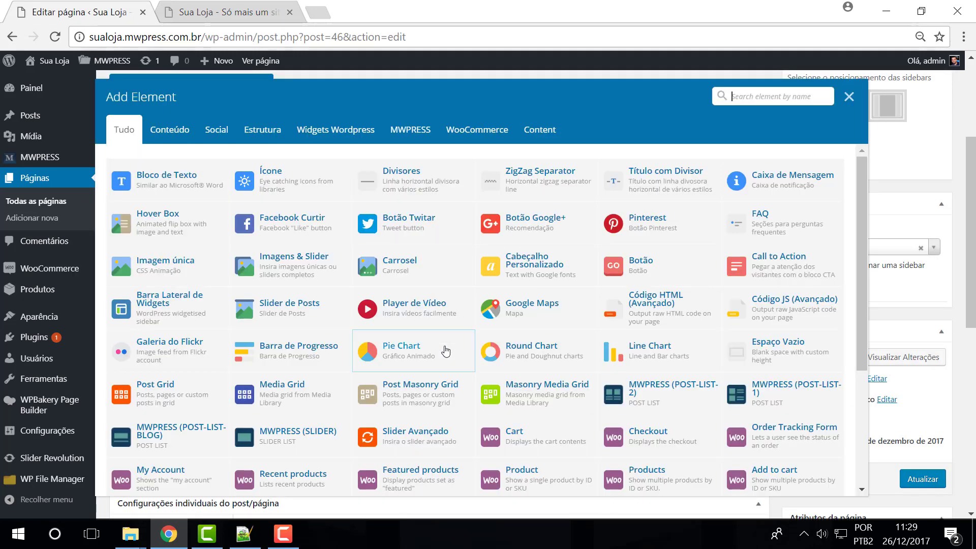
{"action": "scroll", "coordinate": [702, 367], "scroll_direction": "down", "scroll_amount": 4}
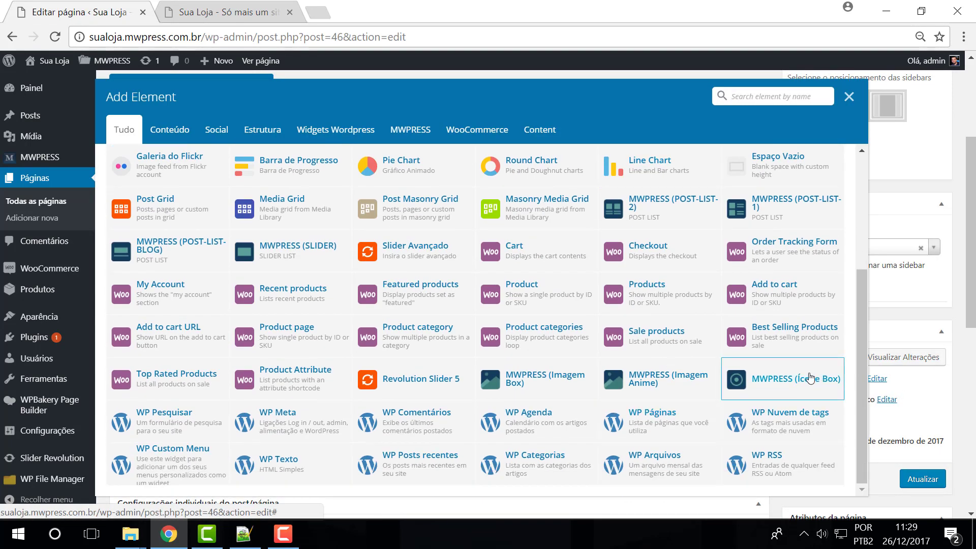
{"action": "left_click", "coordinate": [849, 99]}
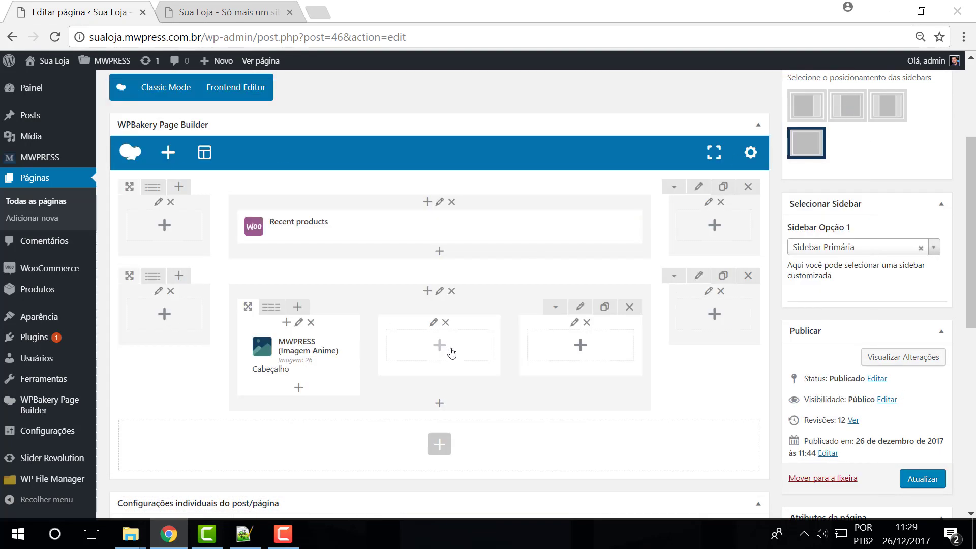
Add an MWPRESS (Imagem Anime) element with the clothes rack photo to the inner row's middle column
{"action": "left_click", "coordinate": [440, 345]}
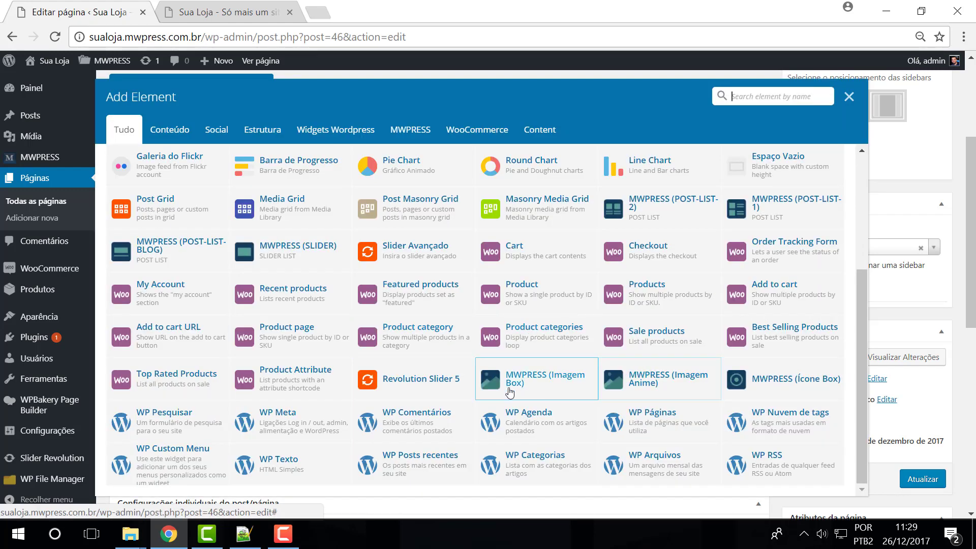
{"action": "left_click", "coordinate": [636, 382]}
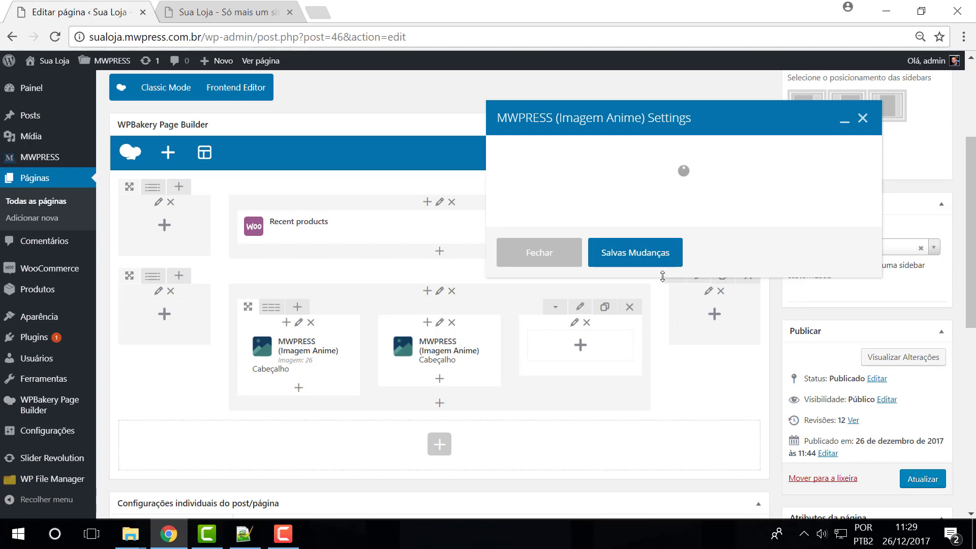
{"action": "left_click", "coordinate": [525, 228]}
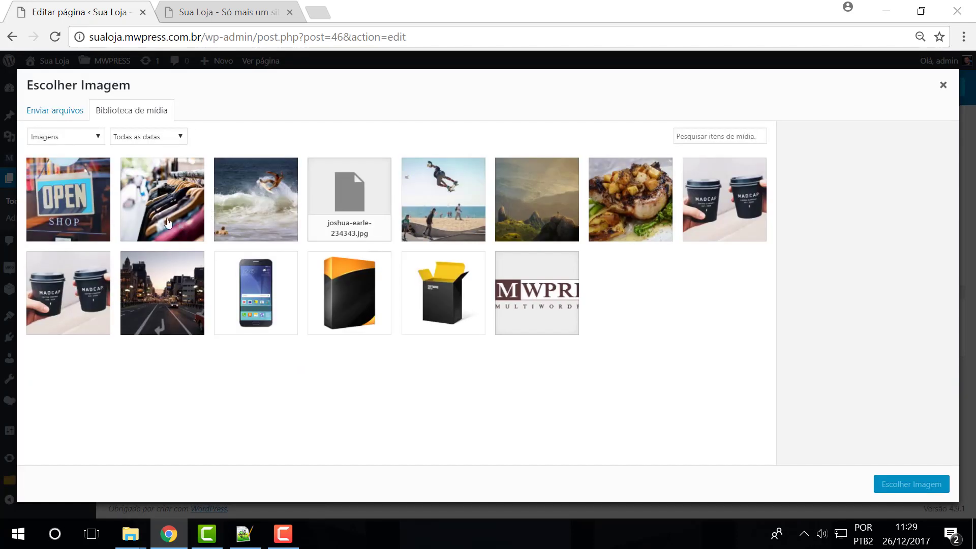
{"action": "left_click", "coordinate": [162, 203]}
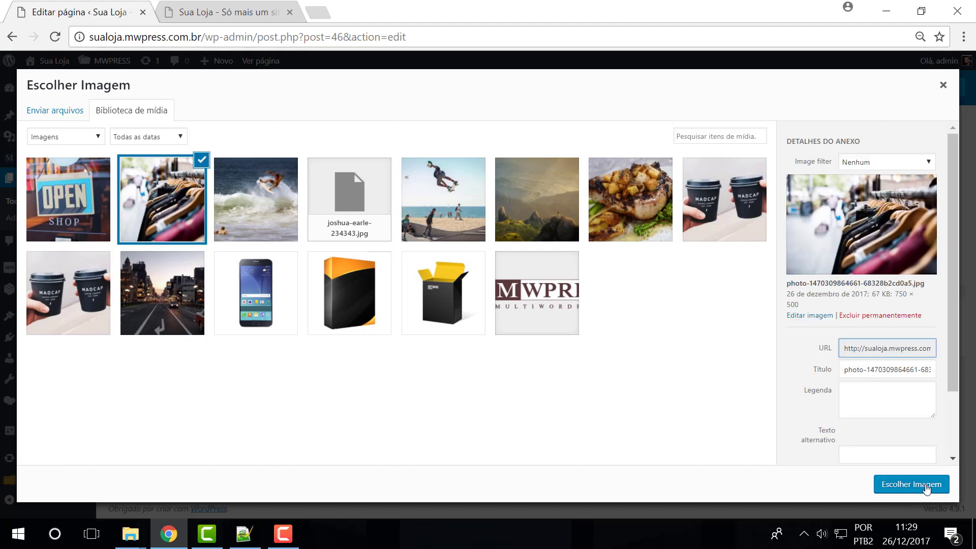
{"action": "left_click", "coordinate": [927, 486]}
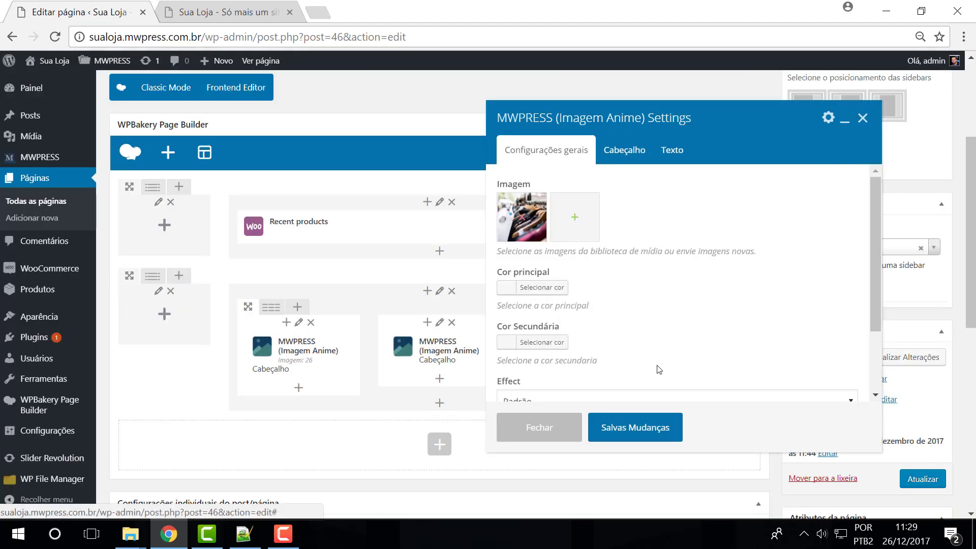
Set the heading title of the clothes rack element to "Roupas"
{"action": "left_click", "coordinate": [624, 147]}
{"action": "left_click_drag", "start_coordinate": [560, 209], "coordinate": [450, 200]}
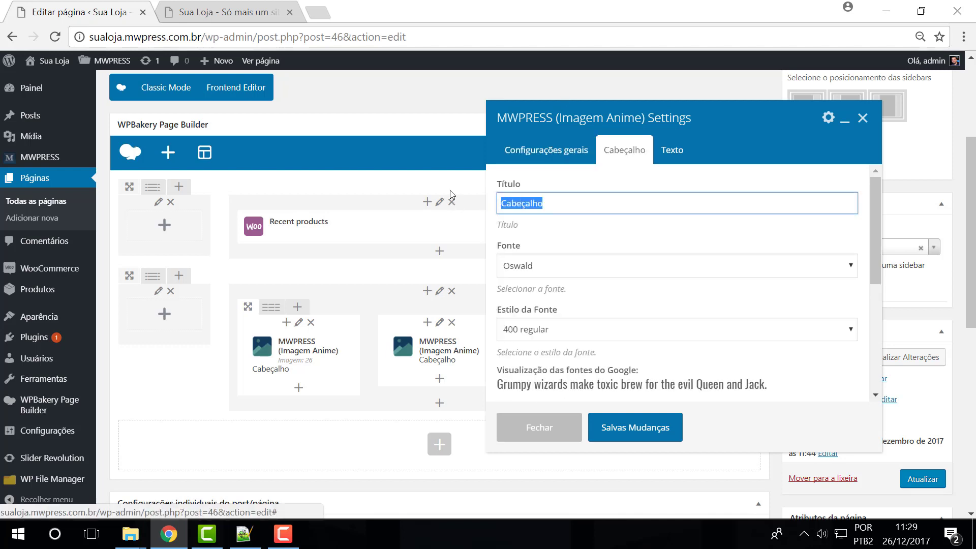
{"action": "type", "text": "Roupas"}
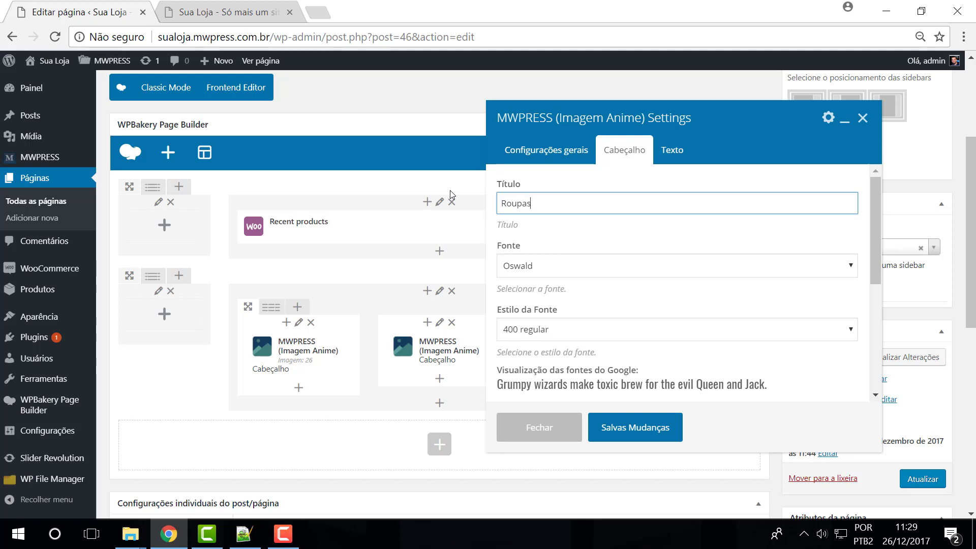
Link the clothes rack element to the existing Loja page and set its Effect to Apollo
{"action": "left_click", "coordinate": [545, 152]}
{"action": "scroll", "coordinate": [646, 321], "scroll_direction": "down", "scroll_amount": 3}
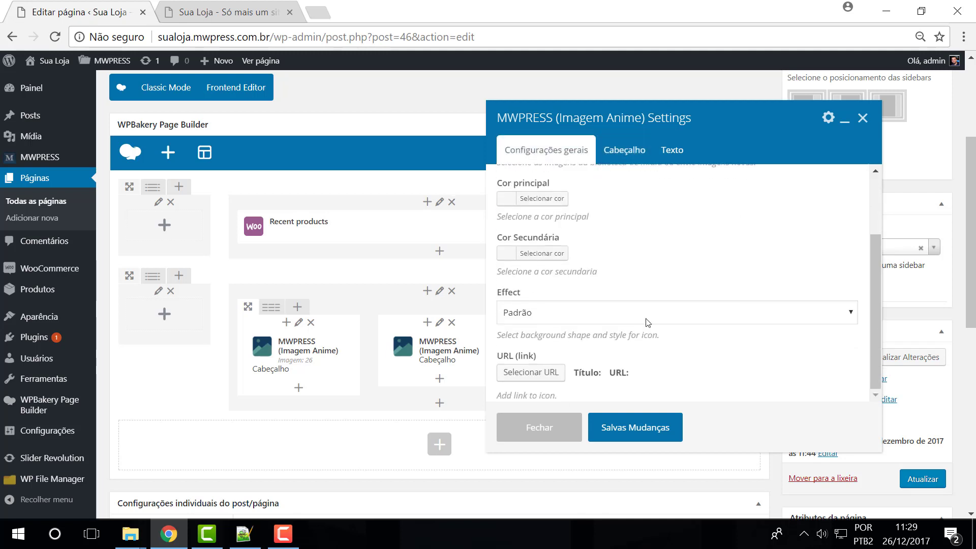
{"action": "left_click", "coordinate": [529, 374]}
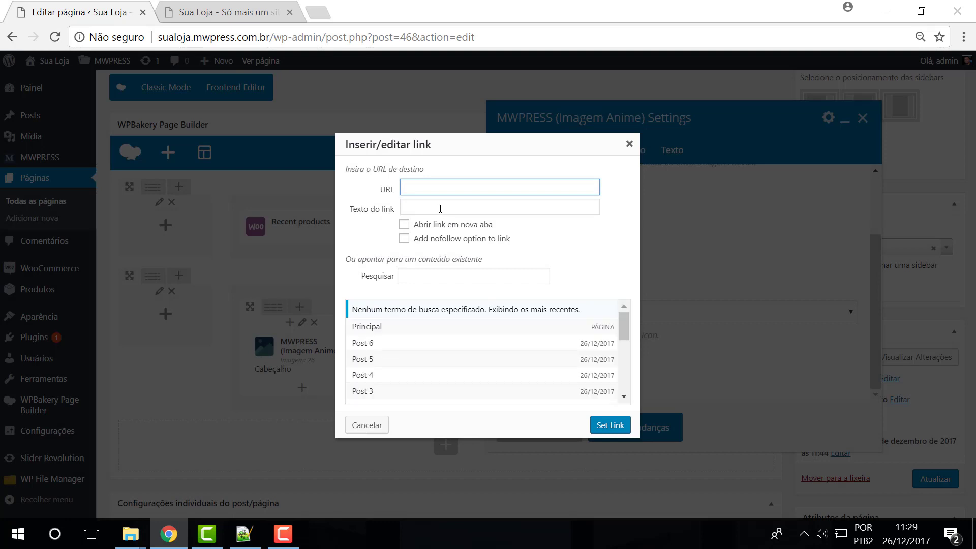
{"action": "scroll", "coordinate": [440, 358], "scroll_direction": "down", "scroll_amount": 5}
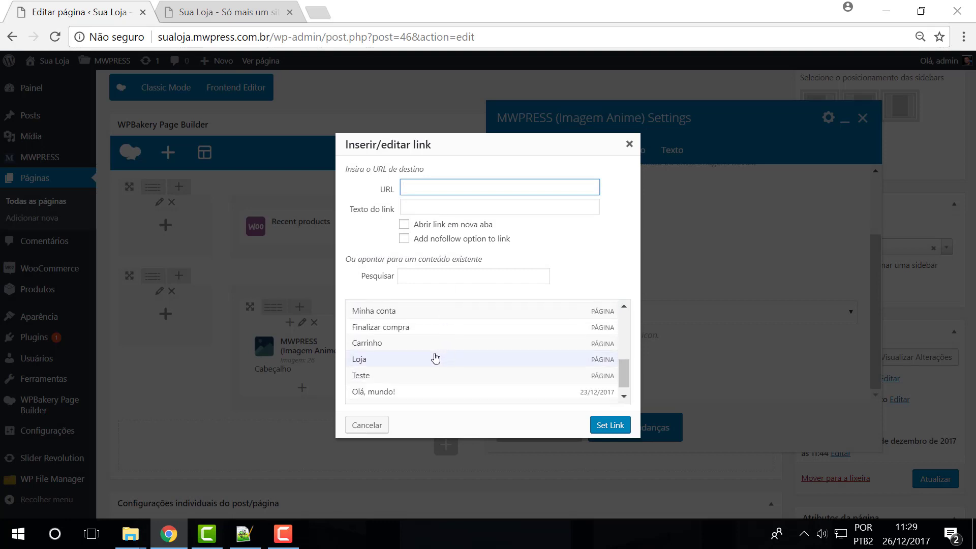
{"action": "left_click", "coordinate": [382, 360]}
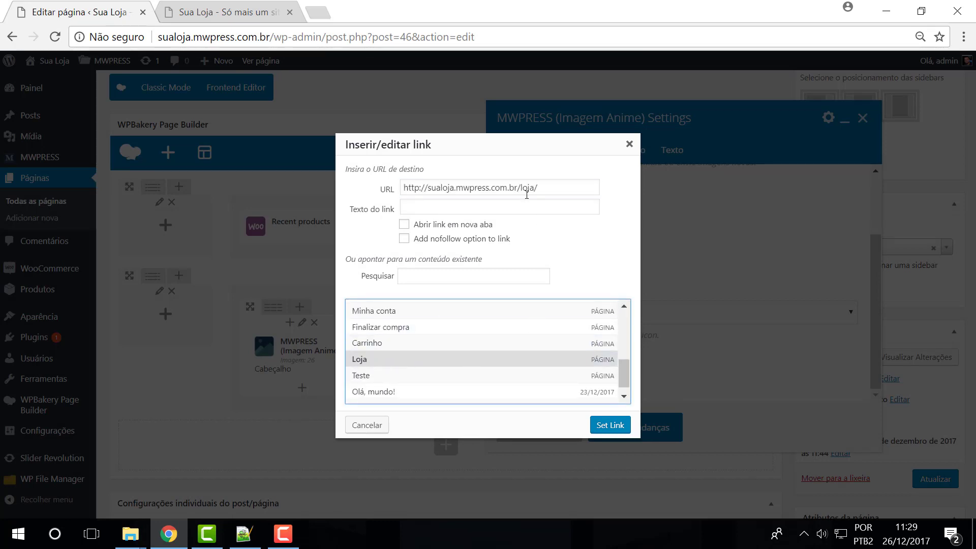
{"action": "left_click", "coordinate": [611, 430]}
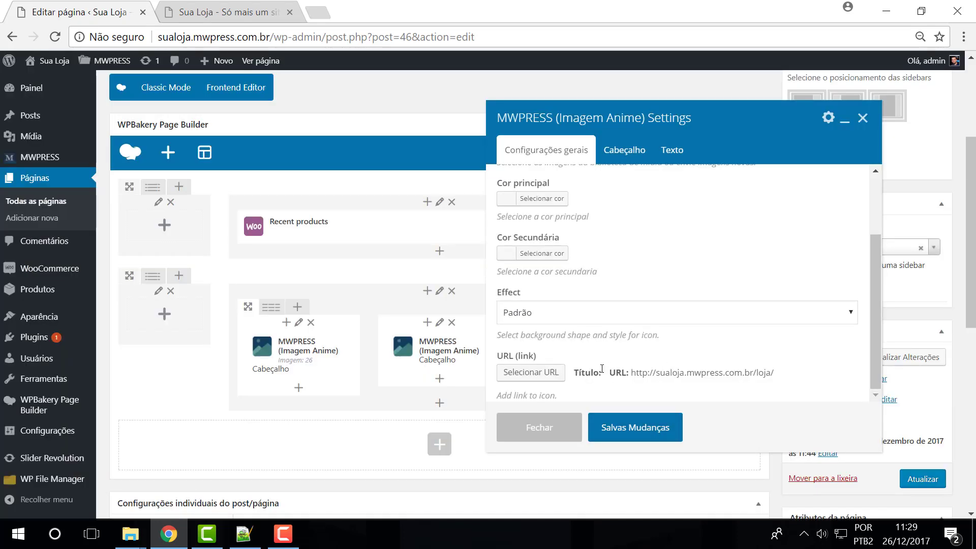
{"action": "left_click", "coordinate": [568, 323]}
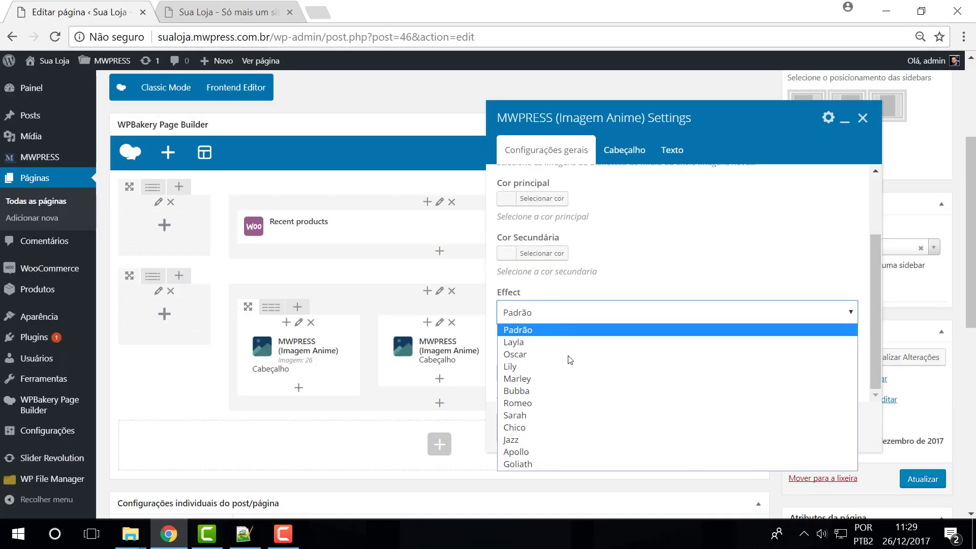
{"action": "left_click", "coordinate": [561, 450]}
{"action": "scroll", "coordinate": [656, 350], "scroll_direction": "up", "scroll_amount": 3}
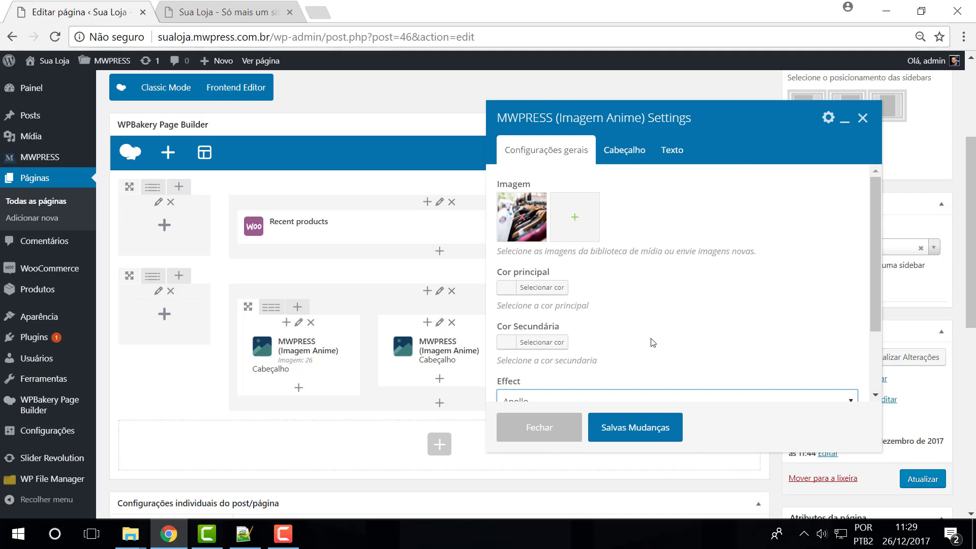
Replace the element's placeholder text with "Confira nossa Loja" and save its settings
{"action": "left_click", "coordinate": [625, 150]}
{"action": "left_click", "coordinate": [672, 149]}
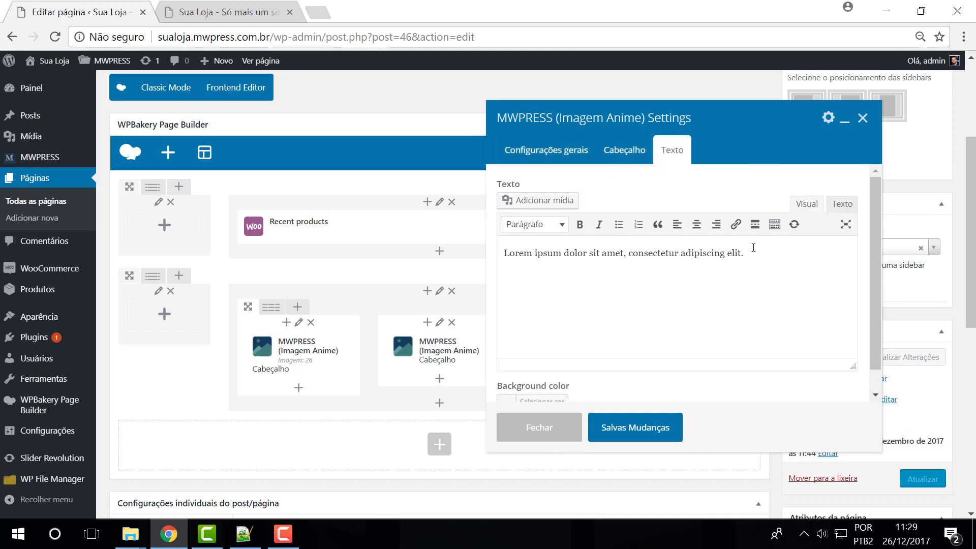
{"action": "left_click_drag", "start_coordinate": [746, 253], "coordinate": [368, 300]}
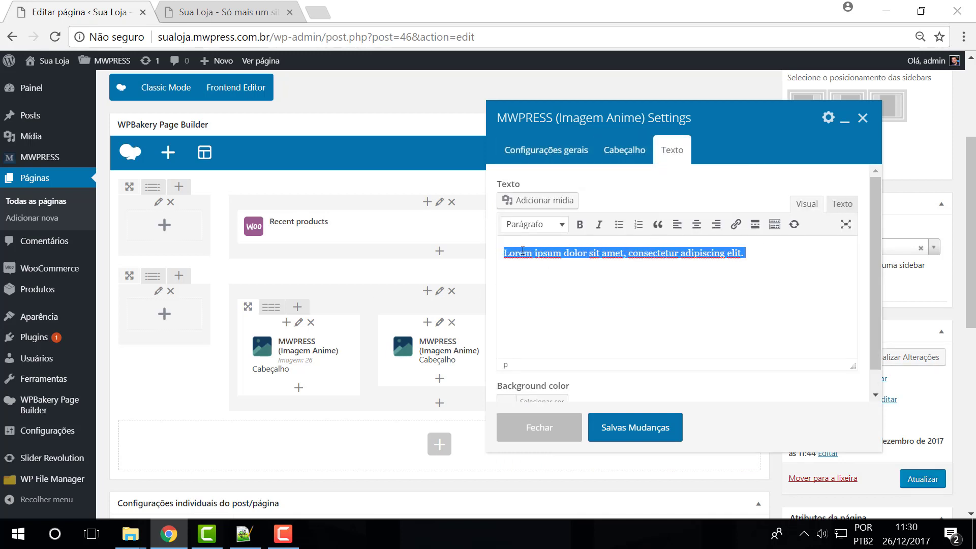
{"action": "type", "text": "co"}
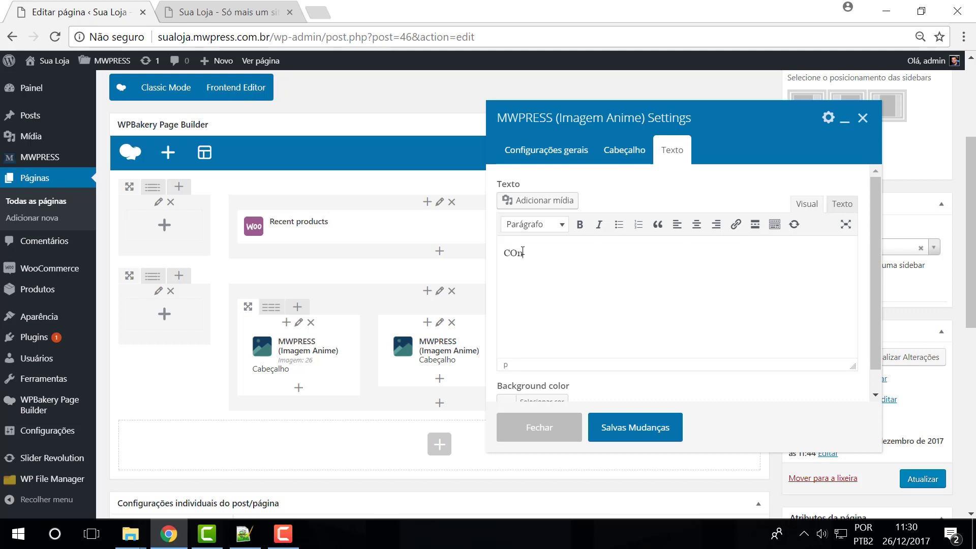
{"action": "key", "text": "BackSpace"}
{"action": "key", "text": "BackSpace"}
{"action": "type", "text": "Confira nossa Loja"}
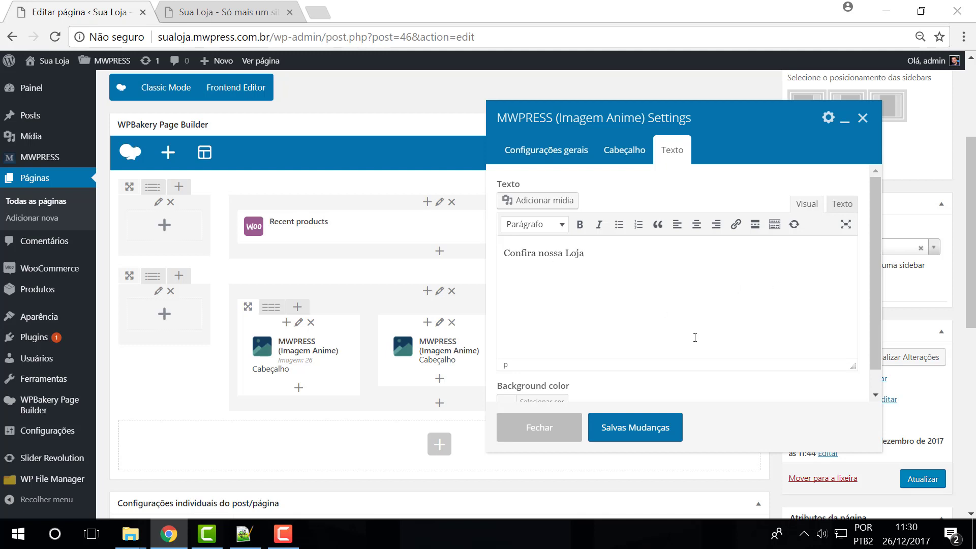
{"action": "left_click", "coordinate": [615, 429]}
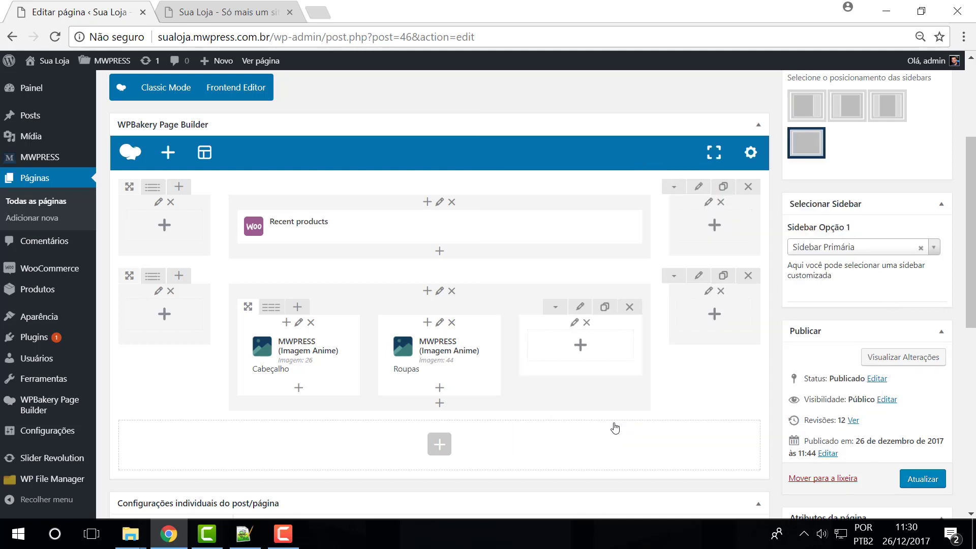
Update the page with the new Roupas element and reload the published home page
{"action": "left_click", "coordinate": [923, 483]}
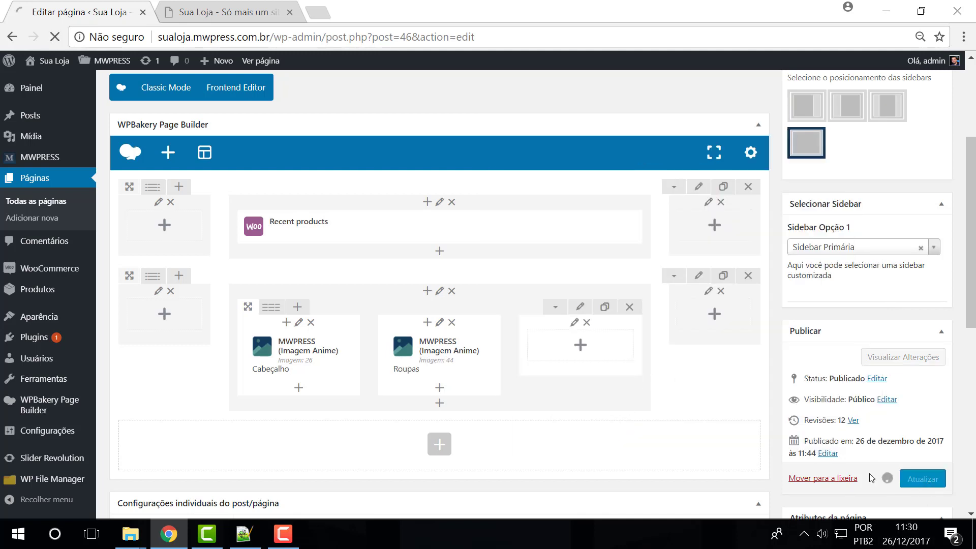
{"action": "left_click", "coordinate": [215, 17]}
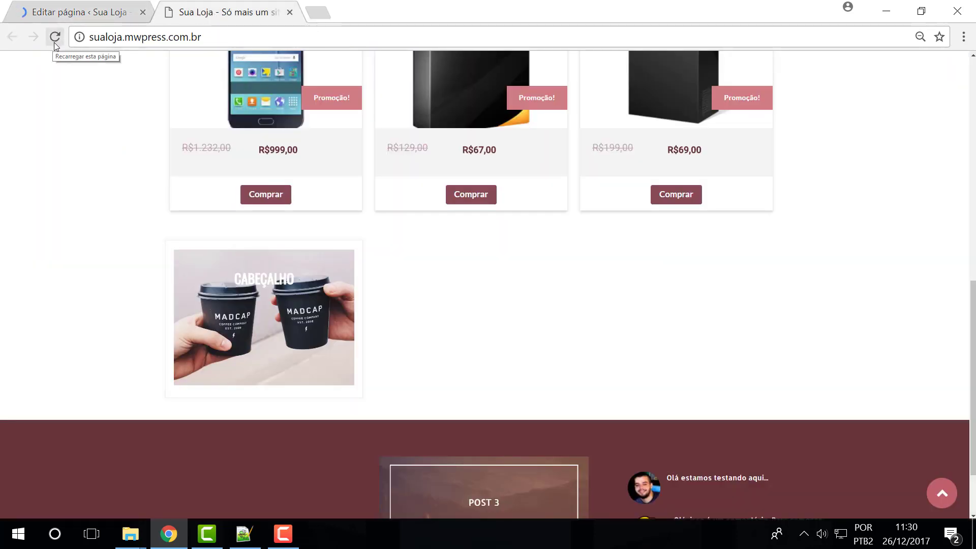
{"action": "left_click", "coordinate": [57, 41]}
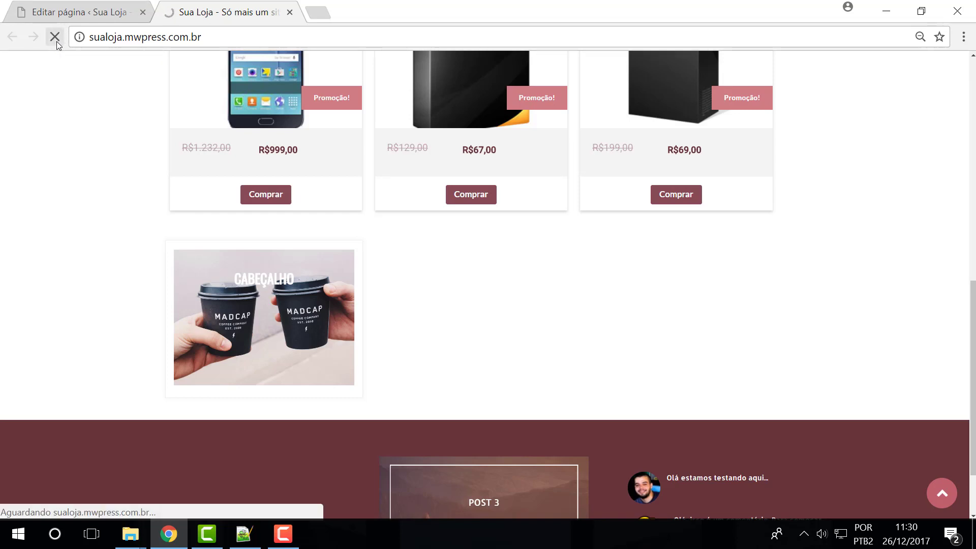
Examine the published home page, checking the hover effects of the two images and the layout from banner to footer
{"action": "mouse_move", "coordinate": [477, 310]}
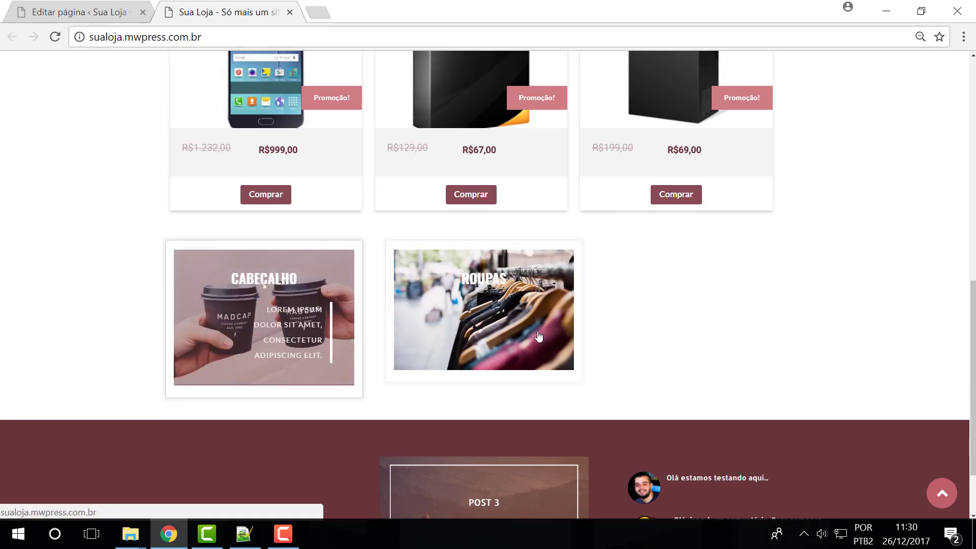
{"action": "scroll", "coordinate": [798, 388], "scroll_direction": "up", "scroll_amount": 6}
{"action": "scroll", "coordinate": [786, 387], "scroll_direction": "down", "scroll_amount": 5}
{"action": "scroll", "coordinate": [785, 386], "scroll_direction": "down", "scroll_amount": 3}
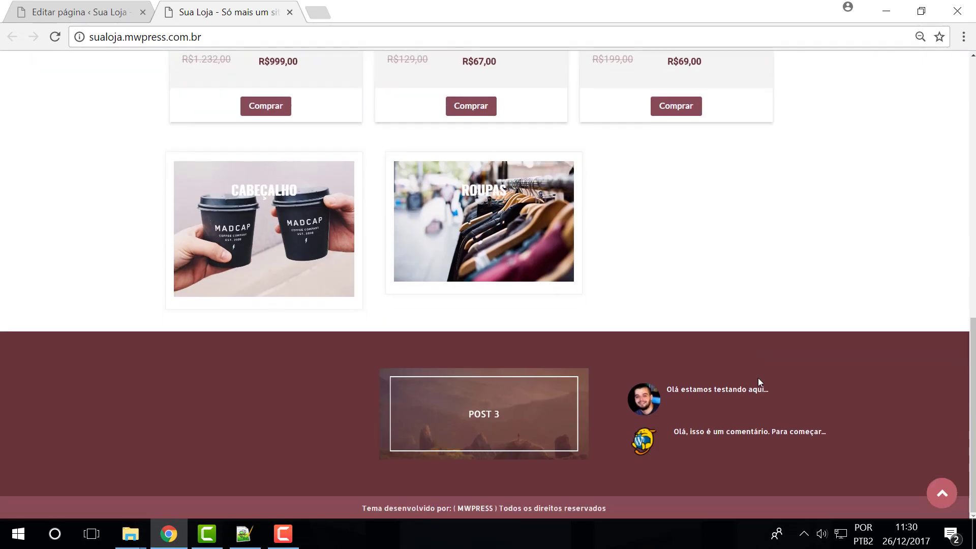
{"action": "scroll", "coordinate": [759, 377], "scroll_direction": "up", "scroll_amount": 7}
{"action": "scroll", "coordinate": [753, 379], "scroll_direction": "down", "scroll_amount": 6}
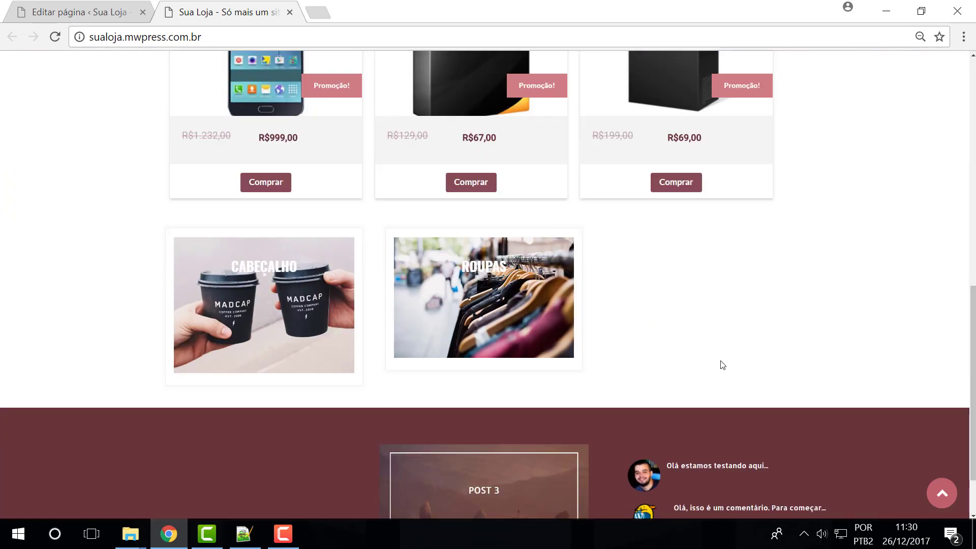
{"action": "scroll", "coordinate": [723, 365], "scroll_direction": "up", "scroll_amount": 10}
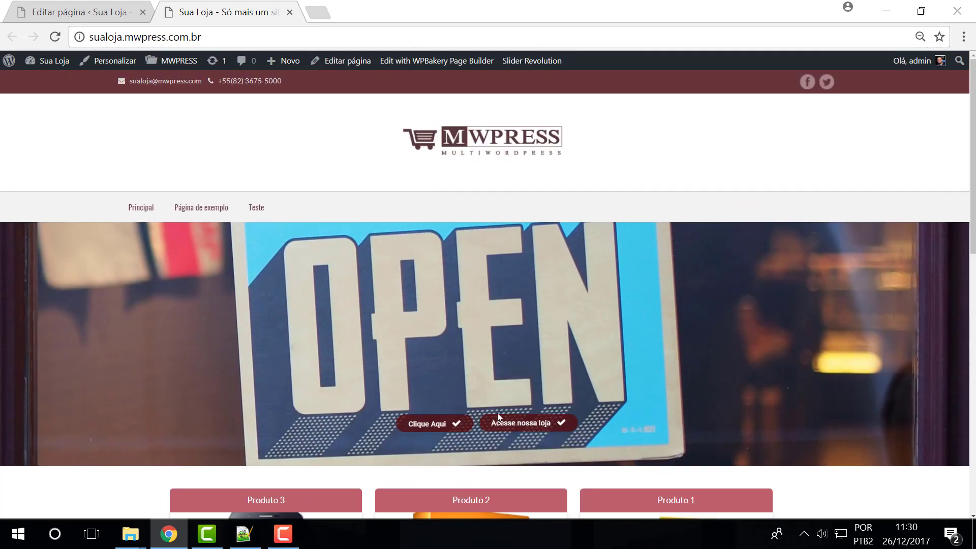
{"action": "scroll", "coordinate": [383, 361], "scroll_direction": "down", "scroll_amount": 11}
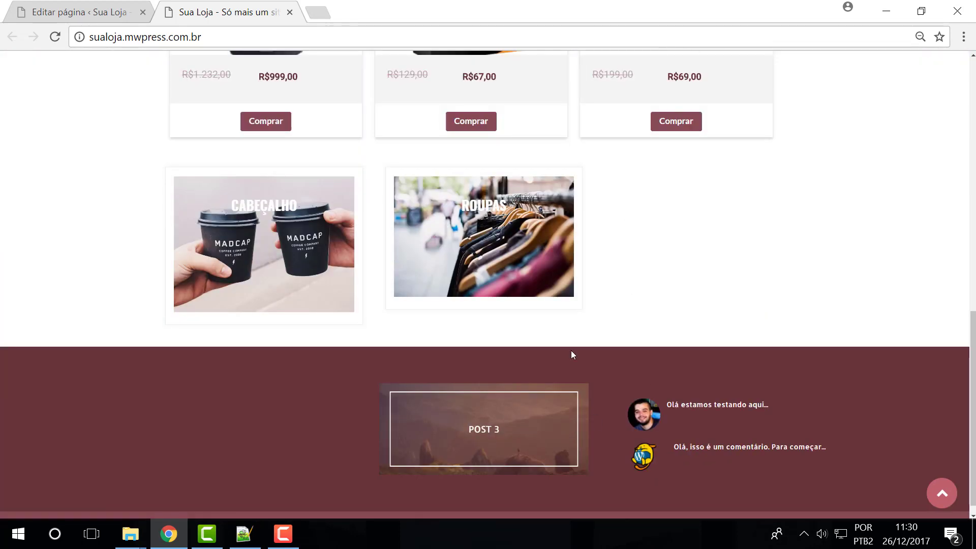
In the page editor, add a row below the animated images, split into a wide centre column between two narrow side columns
{"action": "left_click", "coordinate": [63, 19]}
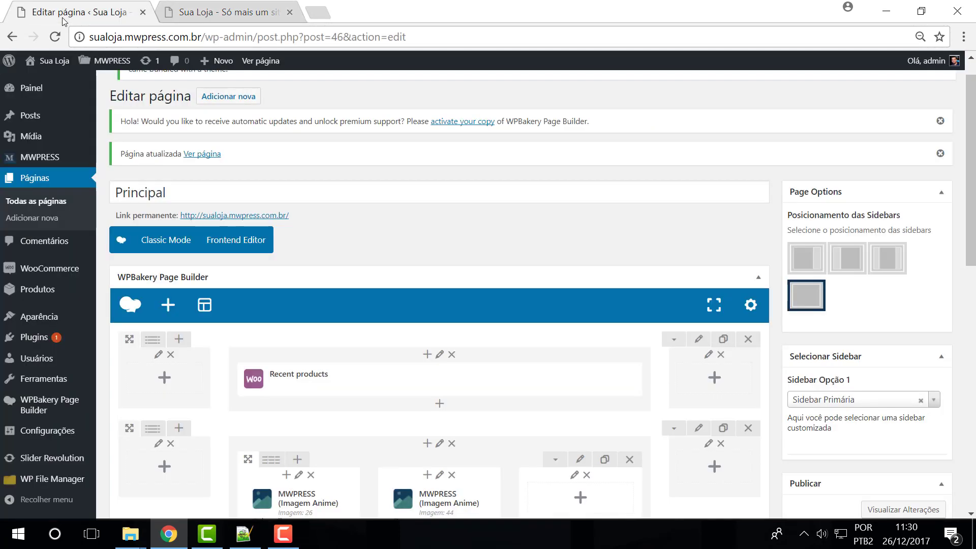
{"action": "scroll", "coordinate": [485, 261], "scroll_direction": "down", "scroll_amount": 6}
{"action": "scroll", "coordinate": [480, 266], "scroll_direction": "up", "scroll_amount": 2}
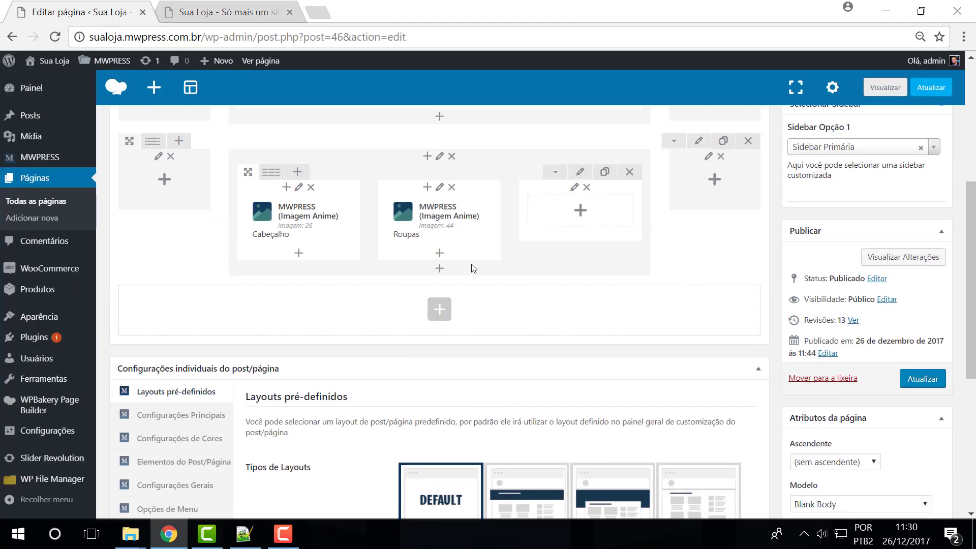
{"action": "left_click", "coordinate": [440, 335]}
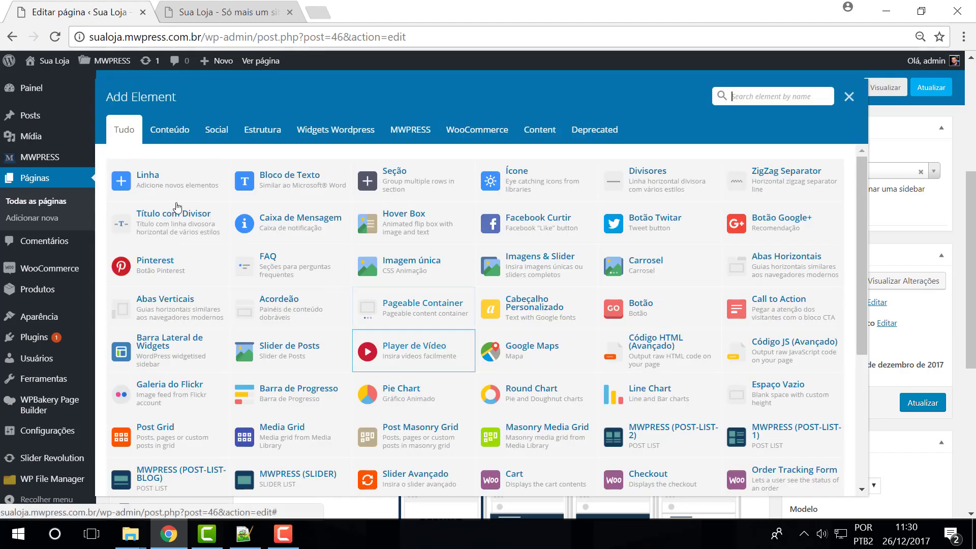
{"action": "left_click", "coordinate": [176, 178]}
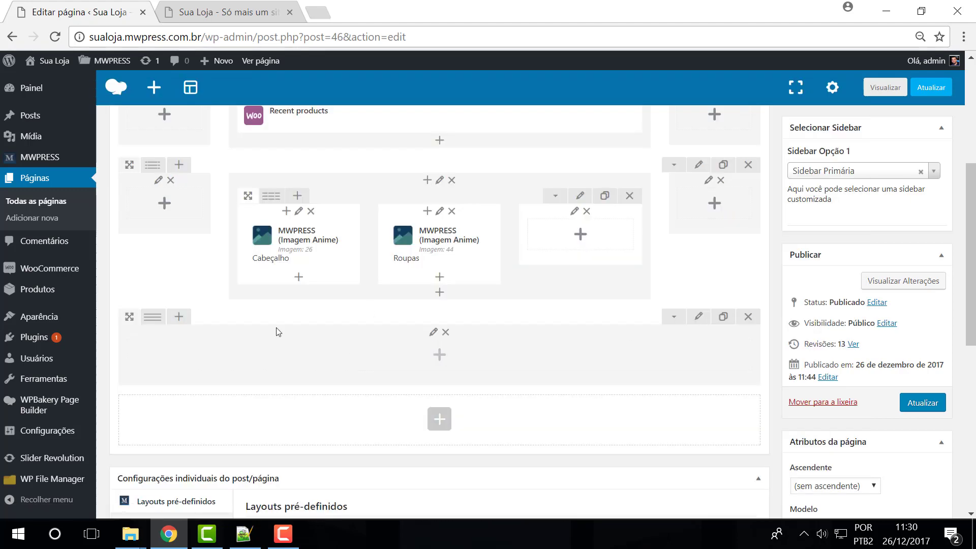
{"action": "mouse_move", "coordinate": [150, 317]}
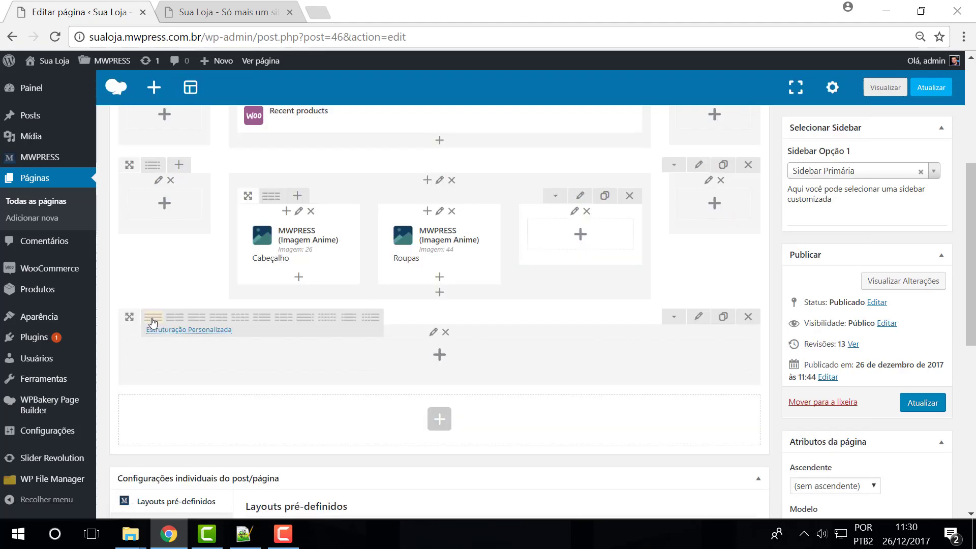
{"action": "left_click", "coordinate": [350, 319]}
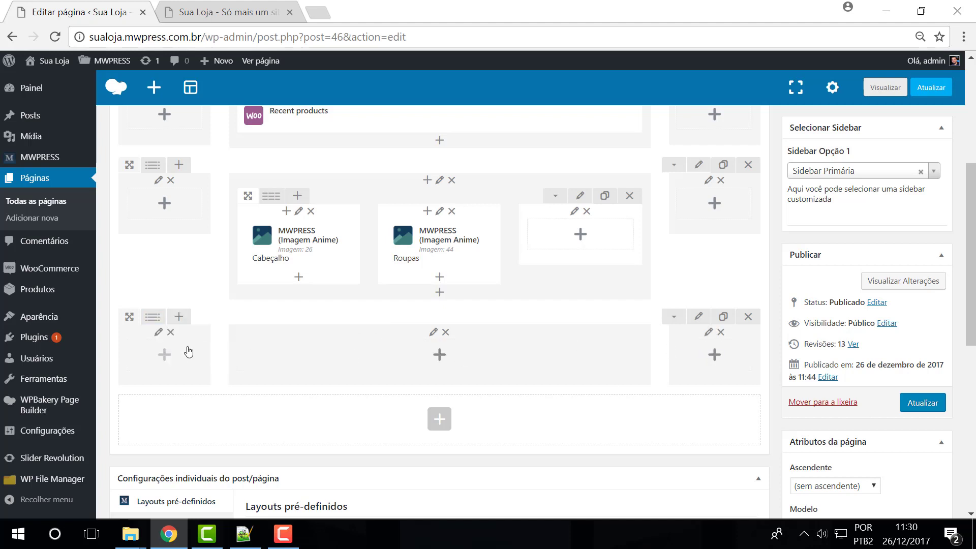
Insert an inner row in the new row's wide centre column and divide it into three equal columns
{"action": "left_click", "coordinate": [440, 355]}
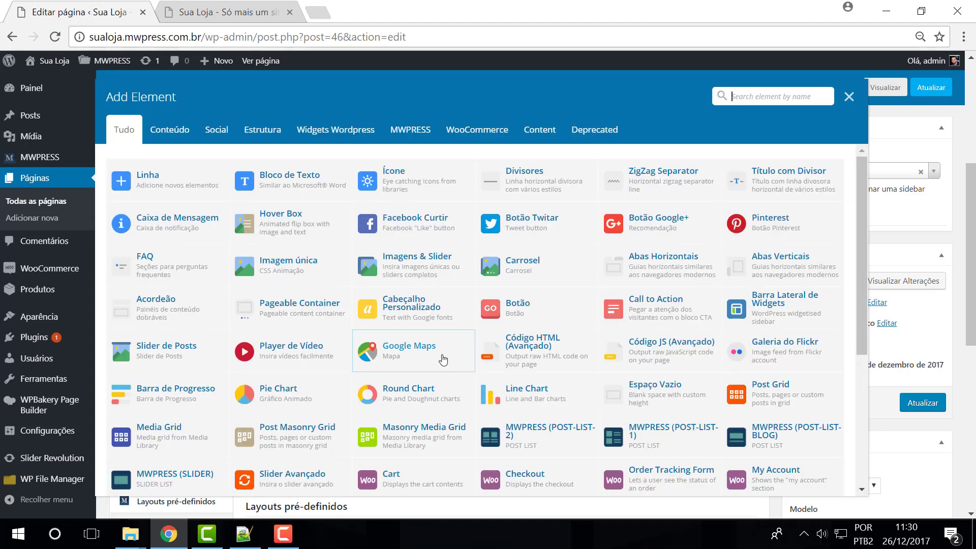
{"action": "left_click", "coordinate": [193, 188]}
{"action": "mouse_move", "coordinate": [264, 353]}
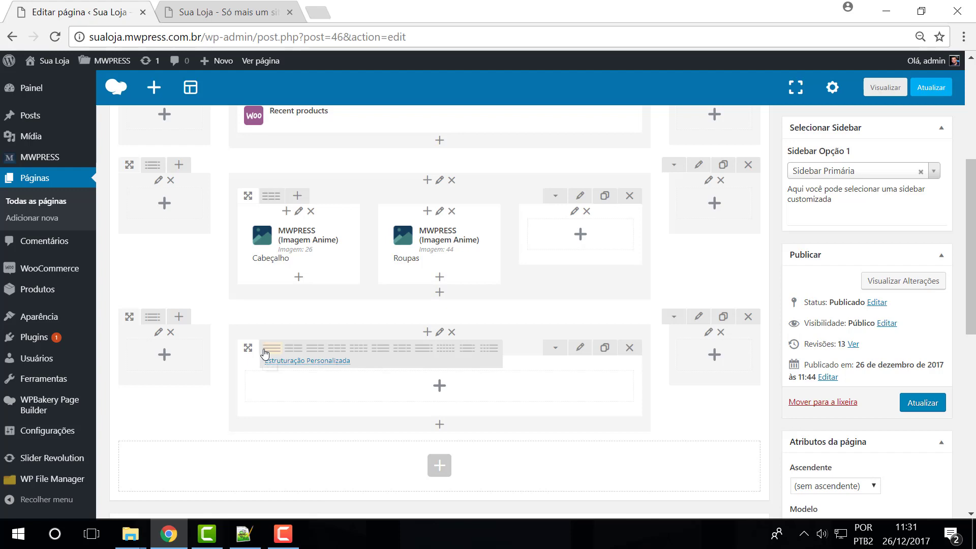
{"action": "left_click", "coordinate": [332, 349]}
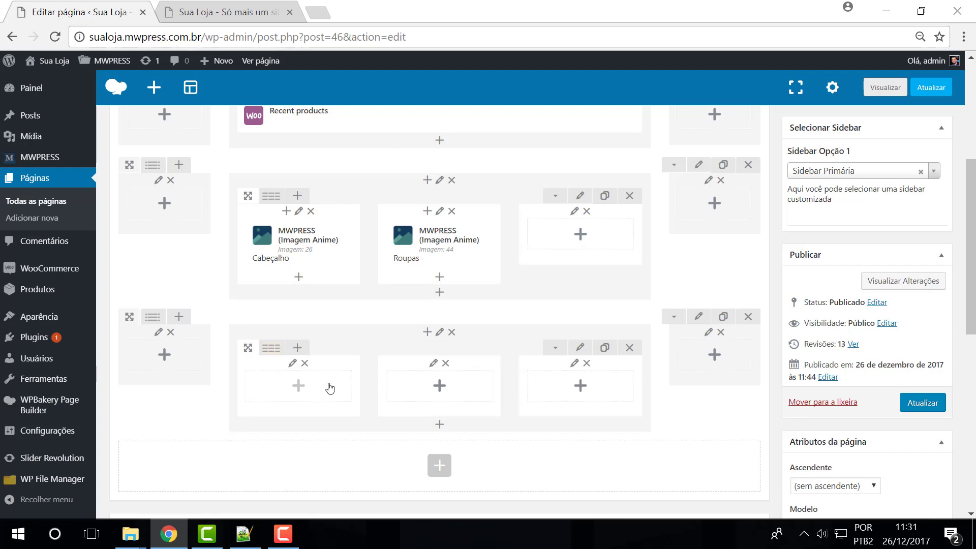
Add an MWPRESS (Imagem Box) element to the first inner column, using the open black and yellow box image 13764911_s.jpg
{"action": "left_click", "coordinate": [293, 390]}
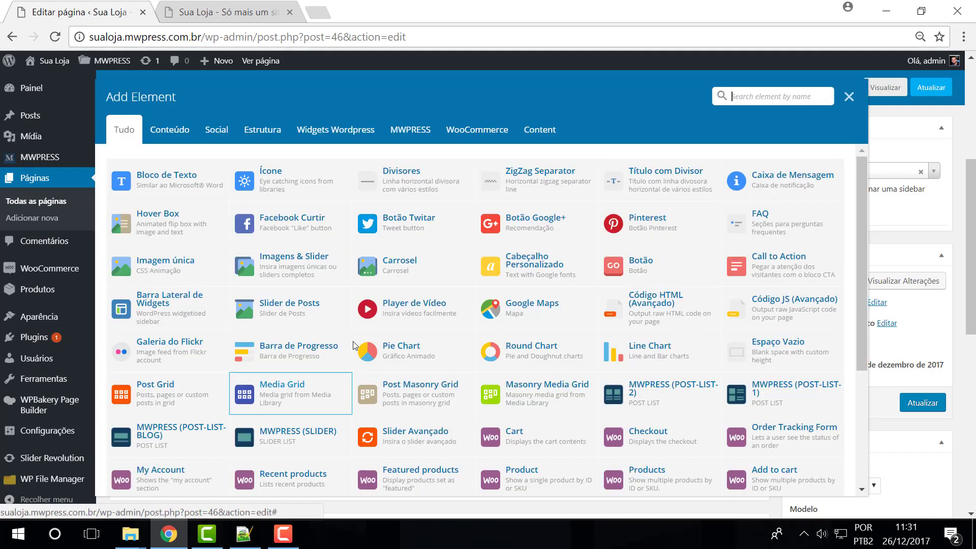
{"action": "scroll", "coordinate": [548, 387], "scroll_direction": "down", "scroll_amount": 3}
{"action": "left_click", "coordinate": [548, 388]}
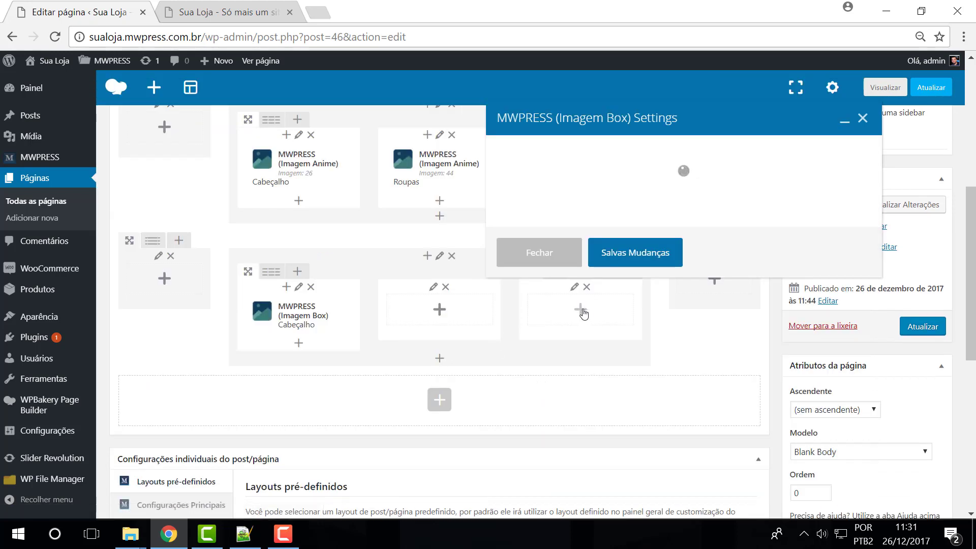
{"action": "left_click", "coordinate": [518, 224]}
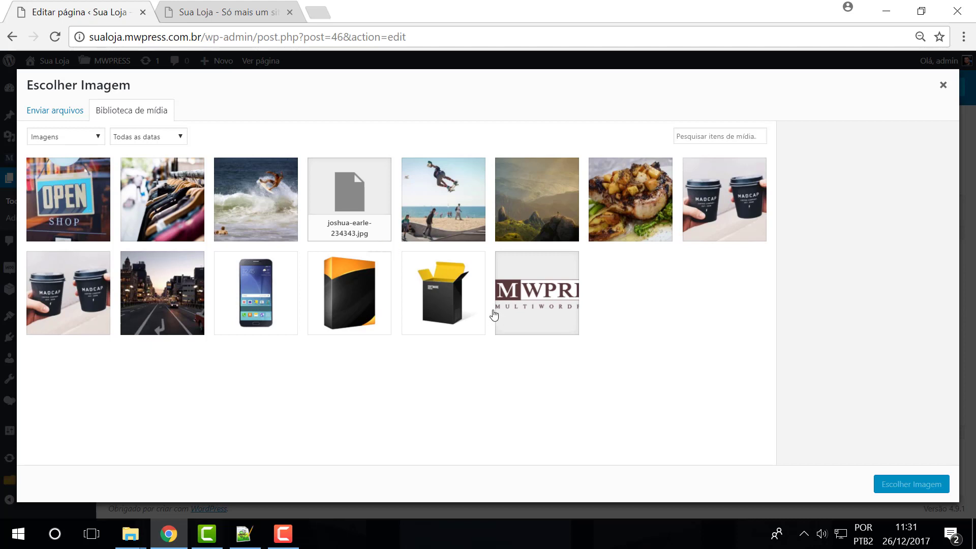
{"action": "left_click", "coordinate": [448, 296]}
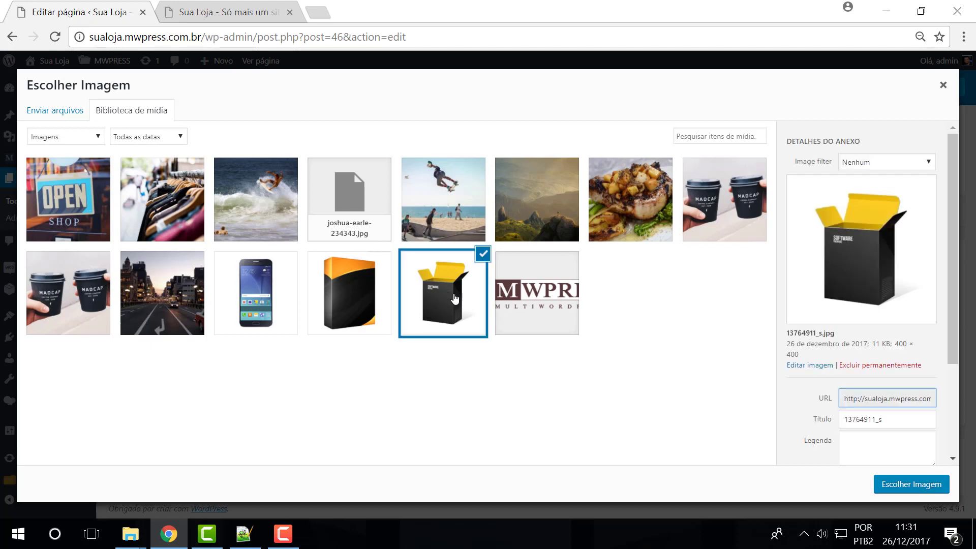
{"action": "left_click", "coordinate": [911, 482]}
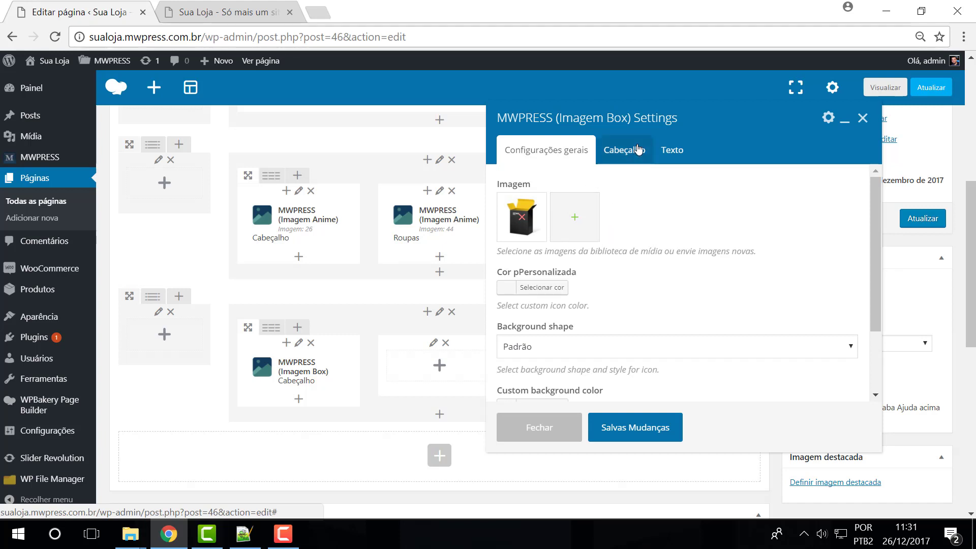
Set the image box's heading title to "Produto" and save the element's settings
{"action": "left_click", "coordinate": [621, 150]}
{"action": "left_click_drag", "start_coordinate": [585, 204], "coordinate": [316, 186]}
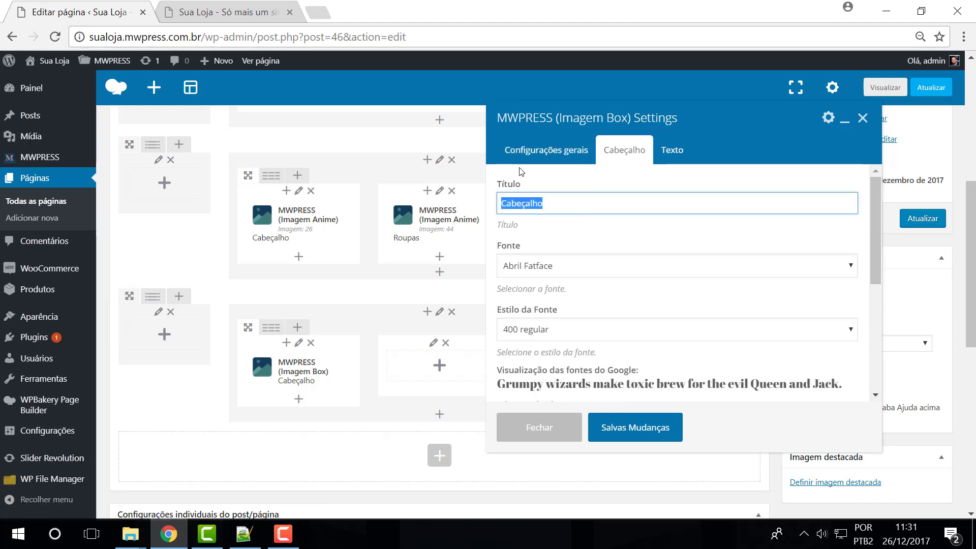
{"action": "type", "text": "Pro"}
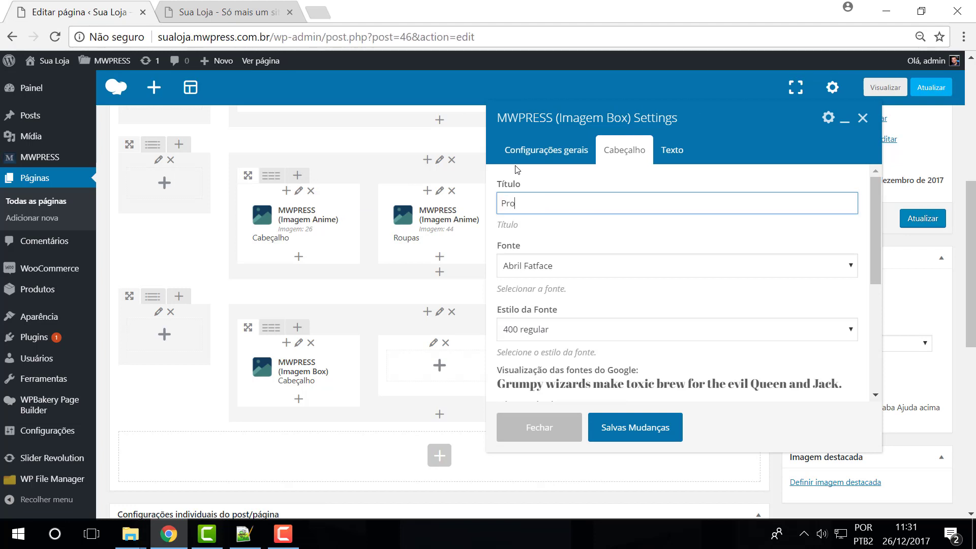
{"action": "type", "text": "duto"}
{"action": "left_click", "coordinate": [674, 154]}
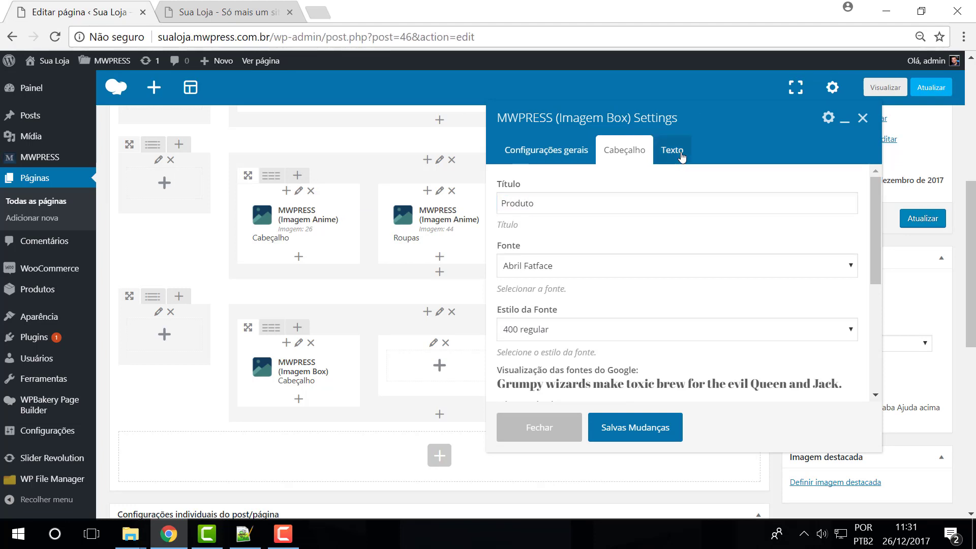
{"action": "left_click", "coordinate": [614, 430]}
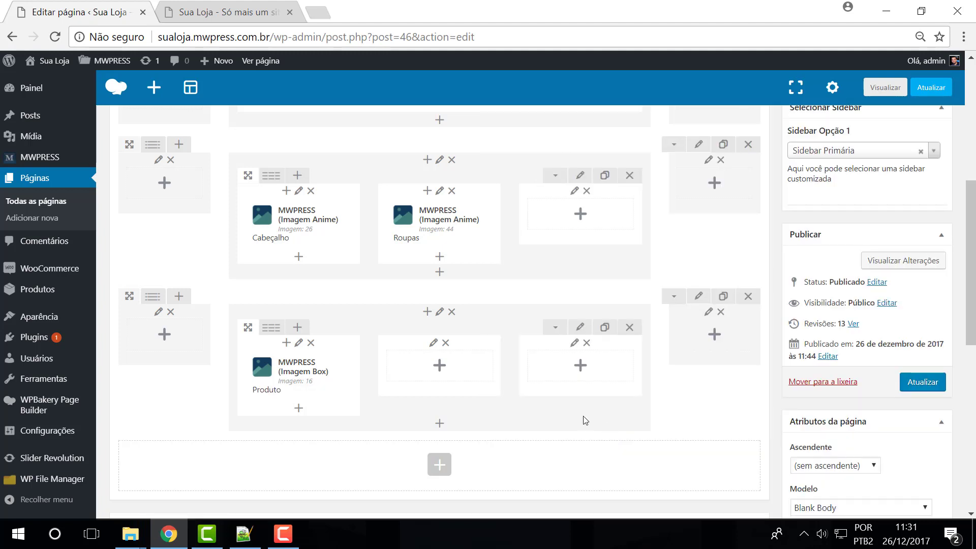
Update the page with the new Produto box and reload the published home page
{"action": "left_click", "coordinate": [924, 387]}
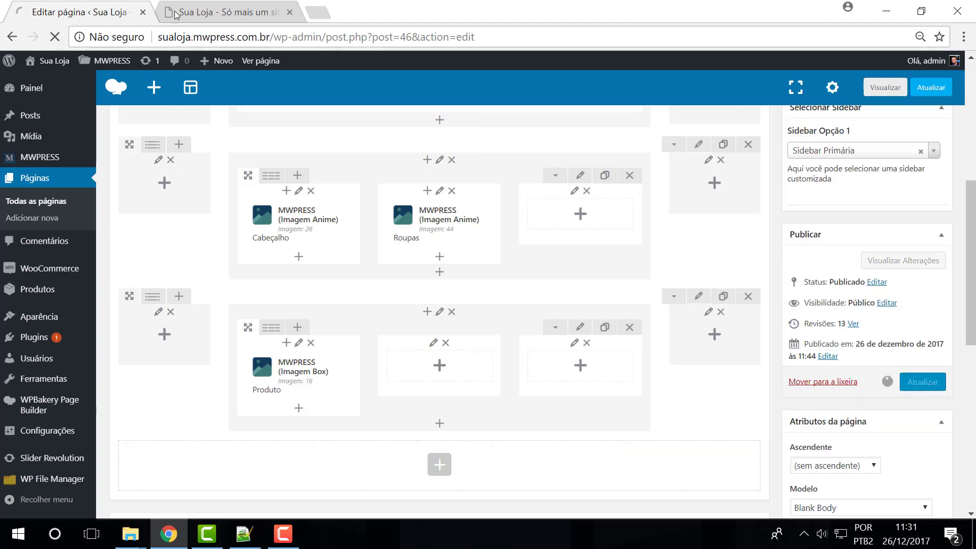
{"action": "left_click", "coordinate": [237, 17]}
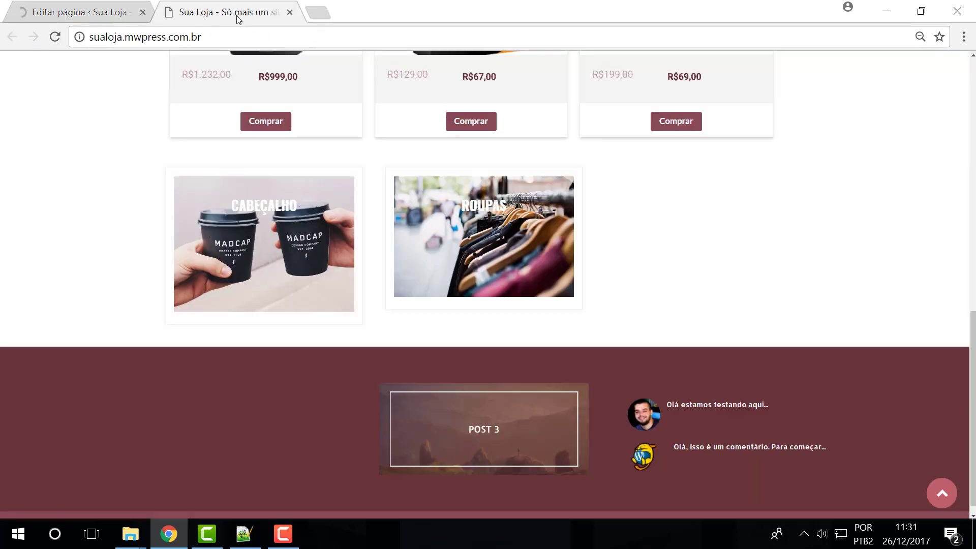
{"action": "left_click", "coordinate": [56, 39]}
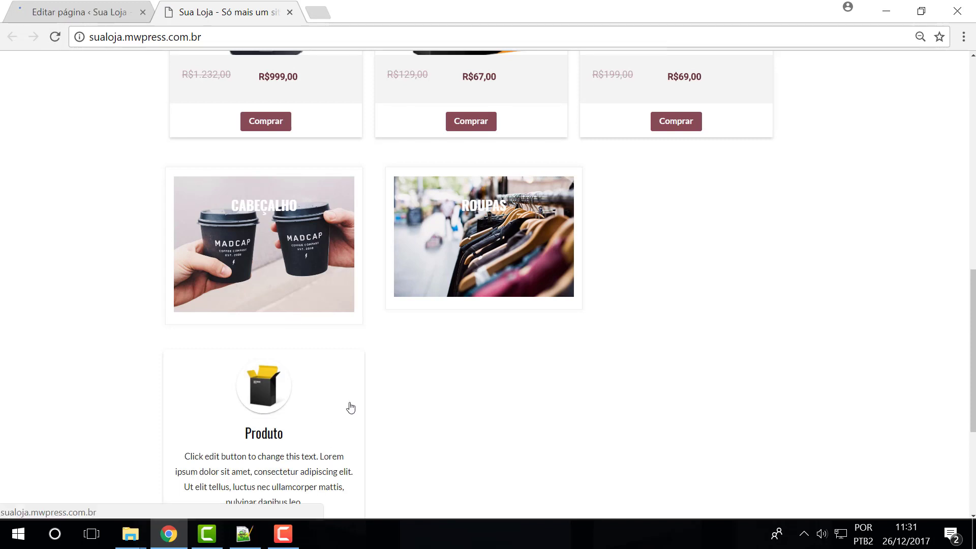
Examine the Produto box on the published page and how it fits with the images, products and banner above it
{"action": "scroll", "coordinate": [279, 264], "scroll_direction": "down", "scroll_amount": 3}
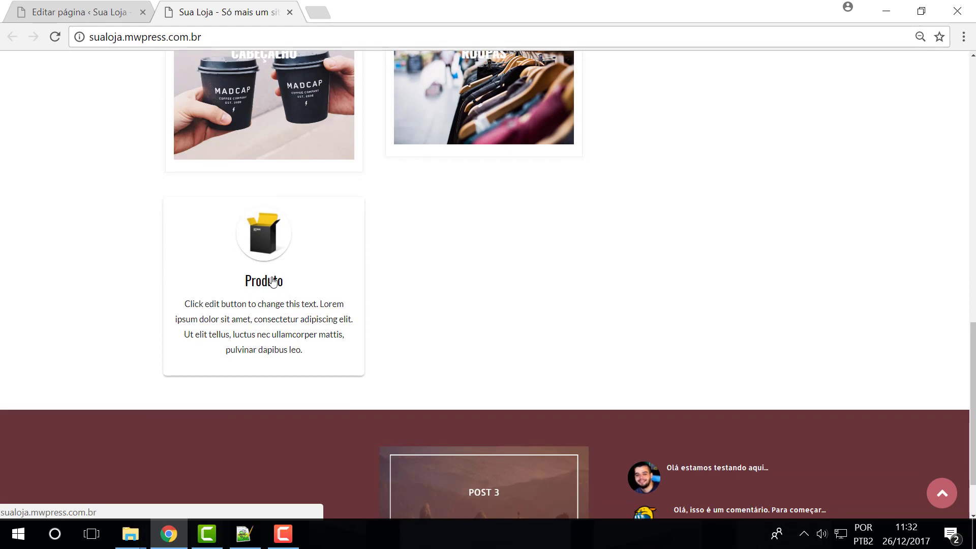
{"action": "scroll", "coordinate": [407, 351], "scroll_direction": "up", "scroll_amount": 6}
{"action": "scroll", "coordinate": [396, 353], "scroll_direction": "down", "scroll_amount": 7}
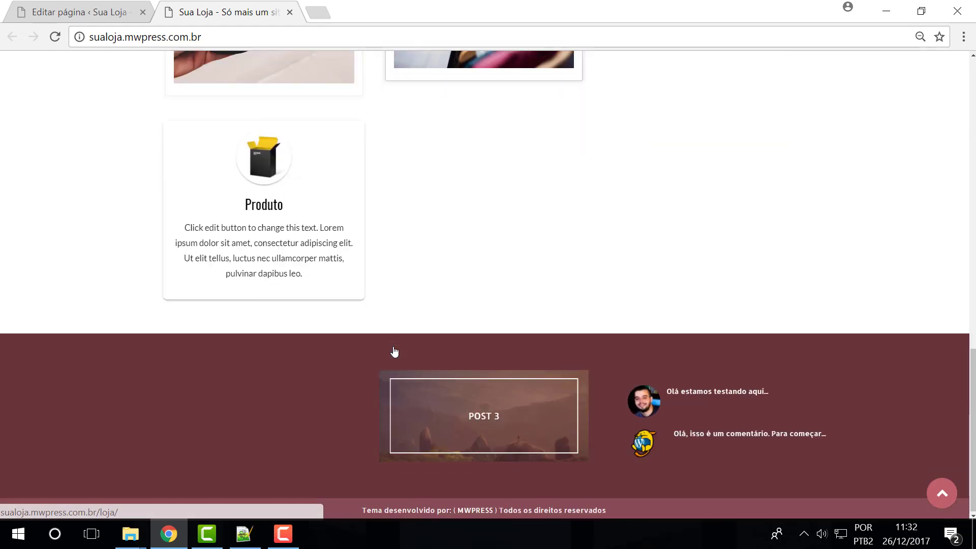
{"action": "scroll", "coordinate": [392, 305], "scroll_direction": "up", "scroll_amount": 4}
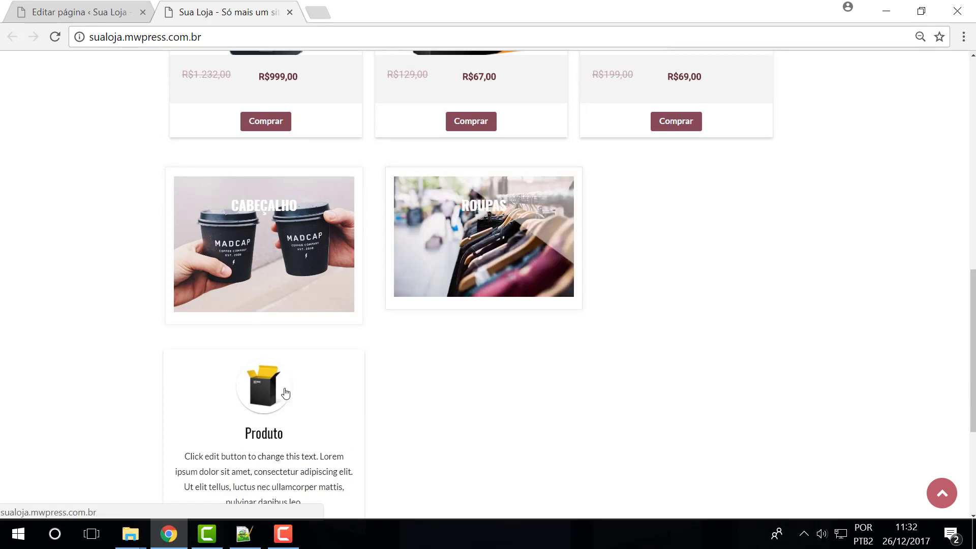
{"action": "scroll", "coordinate": [300, 394], "scroll_direction": "up", "scroll_amount": 6}
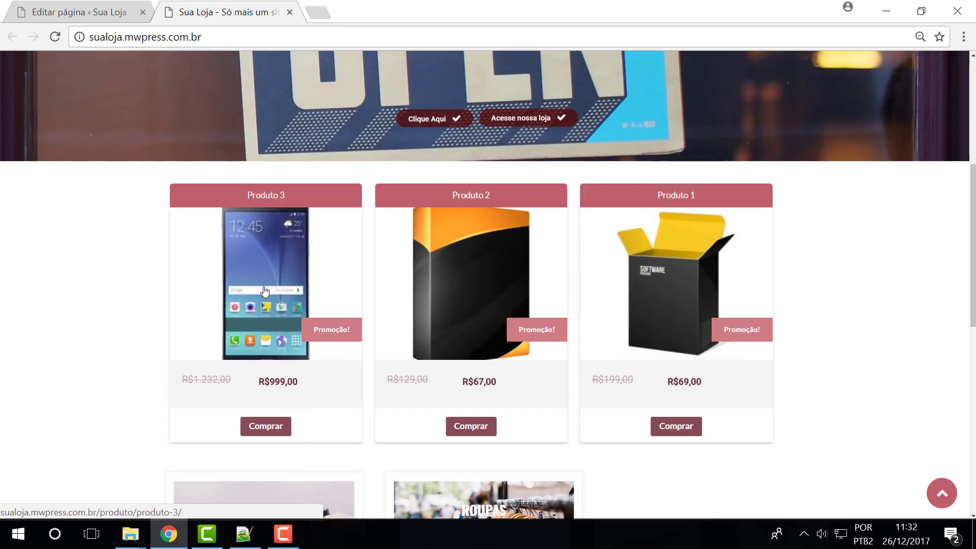
{"action": "scroll", "coordinate": [264, 270], "scroll_direction": "down", "scroll_amount": 6}
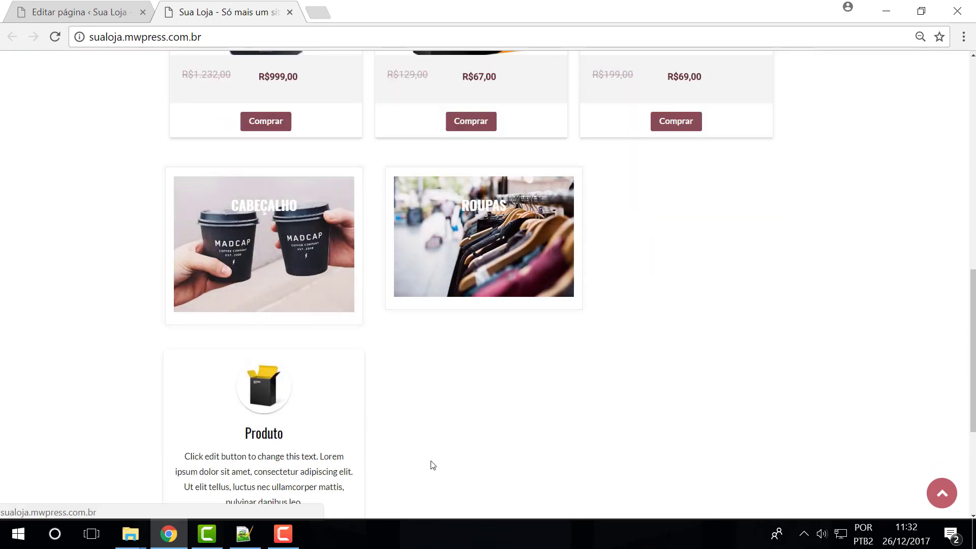
{"action": "scroll", "coordinate": [509, 458], "scroll_direction": "up", "scroll_amount": 12}
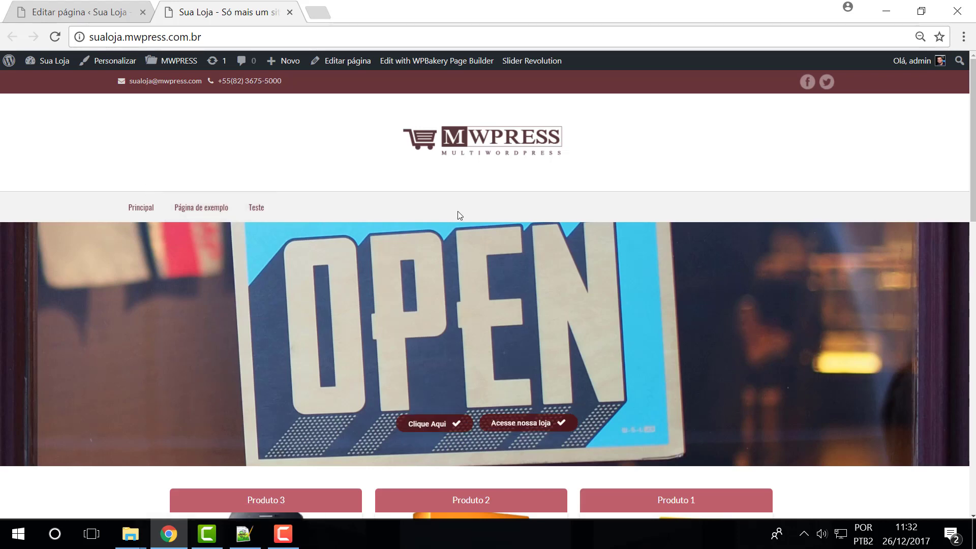
Check the home page's images and Produto box at 100% browser zoom, and return the zoom to 80%
{"action": "key", "text": "ctrl+plus"}
{"action": "key", "text": "ctrl+plus"}
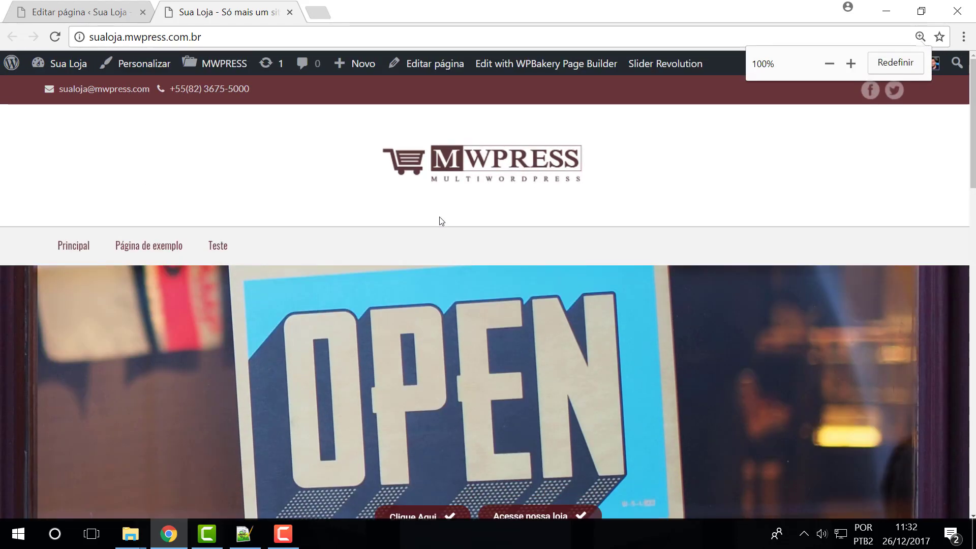
{"action": "scroll", "coordinate": [437, 225], "scroll_direction": "down", "scroll_amount": 5}
{"action": "scroll", "coordinate": [436, 226], "scroll_direction": "down", "scroll_amount": 6}
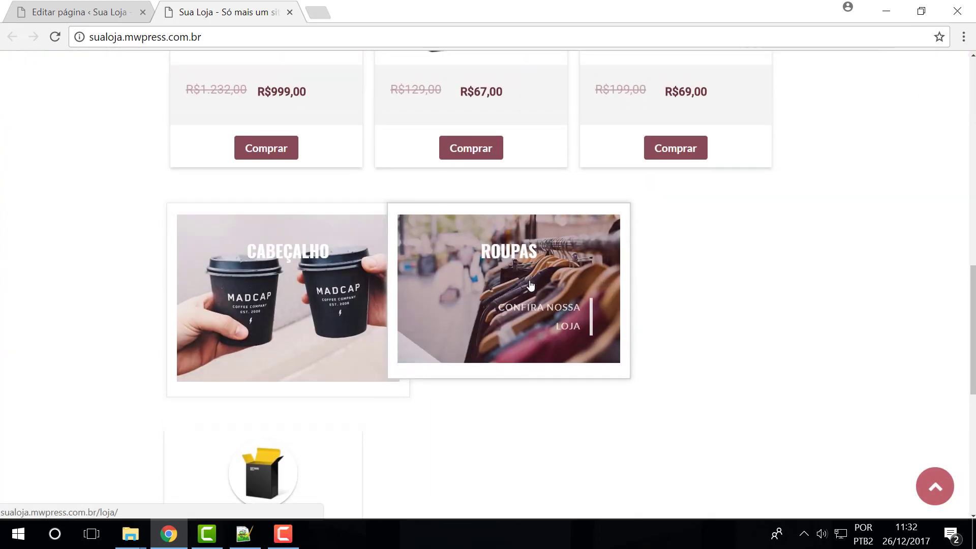
{"action": "key", "text": "ctrl+minus"}
{"action": "key", "text": "ctrl+minus"}
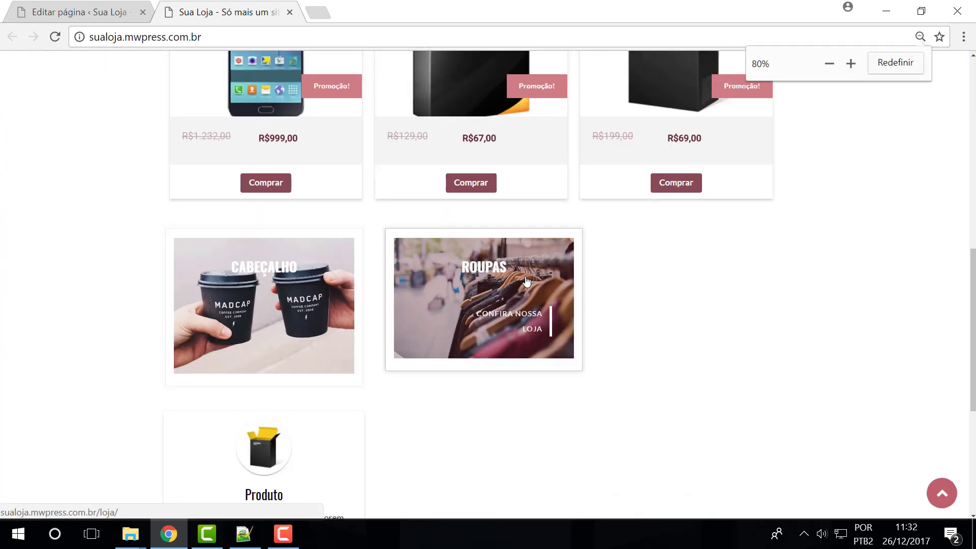
Examine the published home page from the header and banner down to the Produto box and footer
{"action": "scroll", "coordinate": [590, 351], "scroll_direction": "up", "scroll_amount": 8}
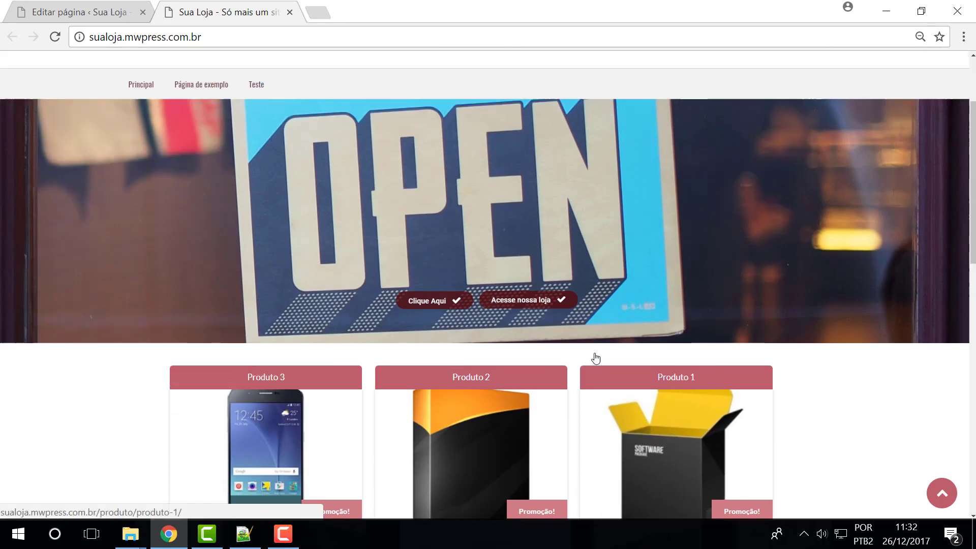
{"action": "scroll", "coordinate": [592, 351], "scroll_direction": "up", "scroll_amount": 2}
{"action": "scroll", "coordinate": [587, 341], "scroll_direction": "down", "scroll_amount": 15}
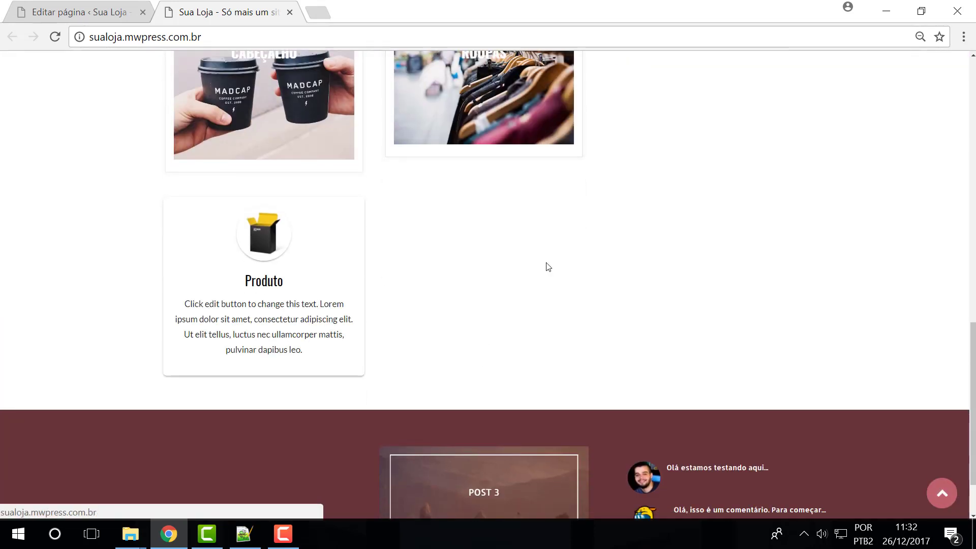
{"action": "scroll", "coordinate": [745, 329], "scroll_direction": "up", "scroll_amount": 15}
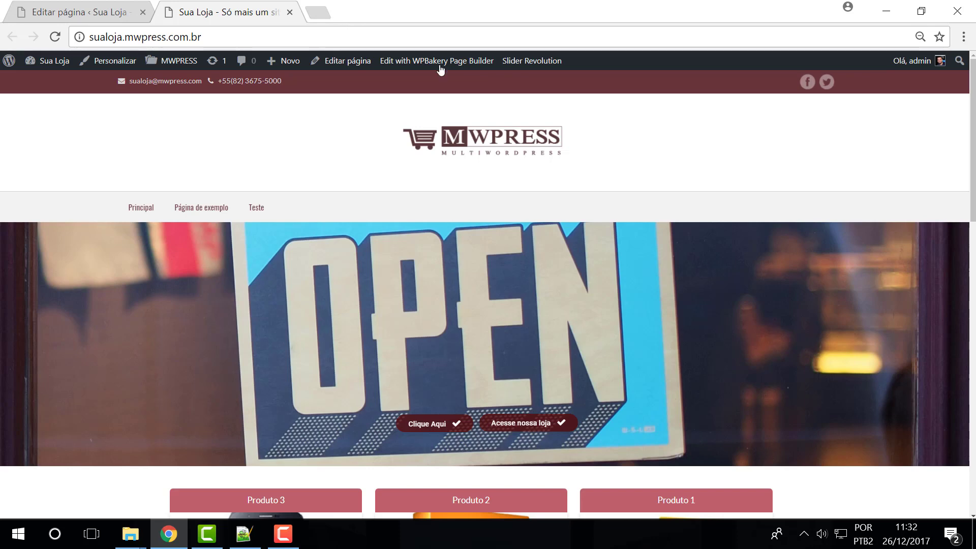
{"action": "scroll", "coordinate": [527, 198], "scroll_direction": "down", "scroll_amount": 7}
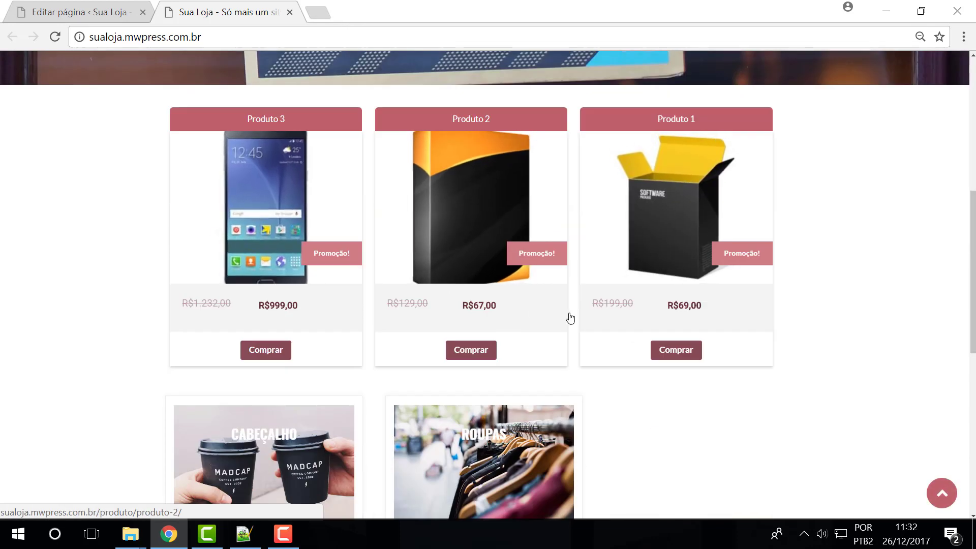
{"action": "scroll", "coordinate": [571, 317], "scroll_direction": "down", "scroll_amount": 5}
{"action": "scroll", "coordinate": [549, 427], "scroll_direction": "down", "scroll_amount": 5}
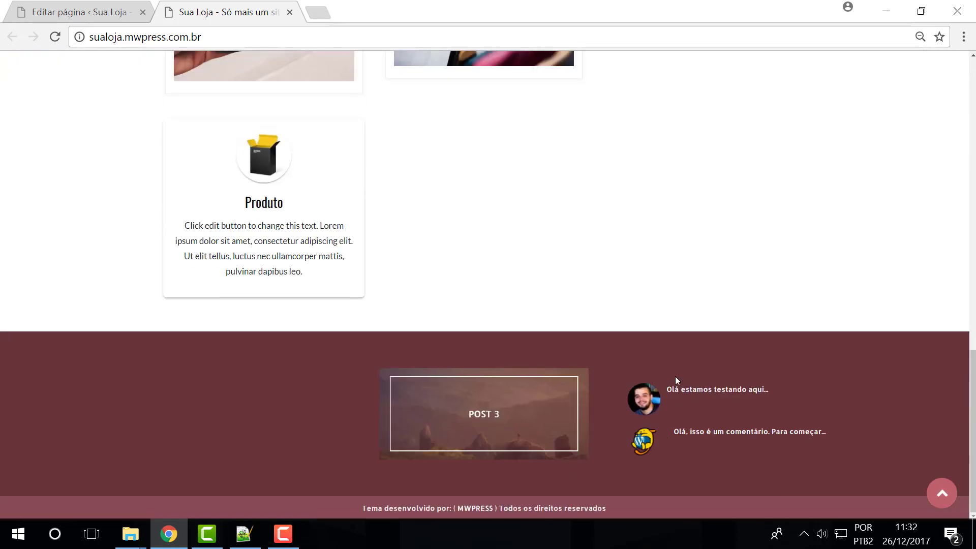
{"action": "scroll", "coordinate": [671, 371], "scroll_direction": "up", "scroll_amount": 15}
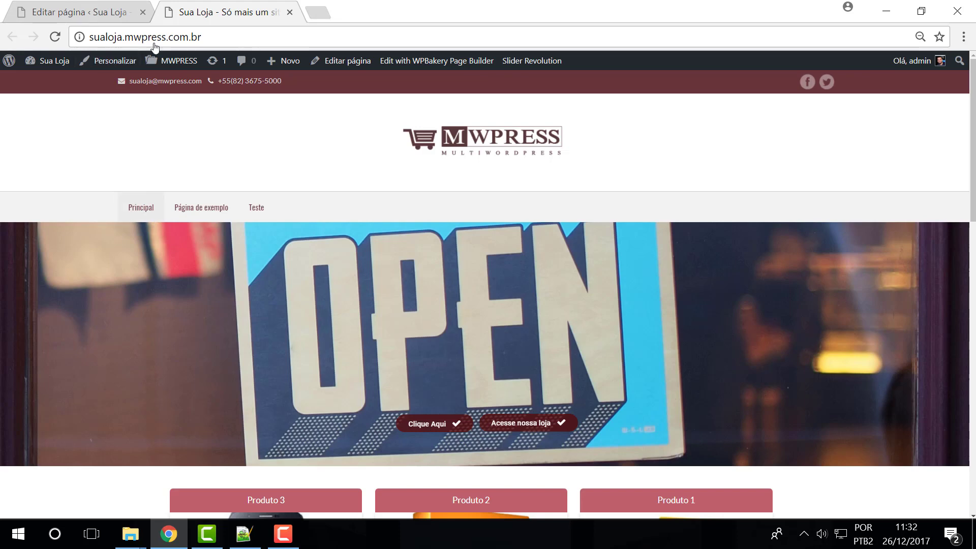
Return to the page editor and add a row below the Produto row, split into a wide centre column between two narrow ones
{"action": "left_click", "coordinate": [100, 10]}
{"action": "scroll", "coordinate": [440, 299], "scroll_direction": "down", "scroll_amount": 10}
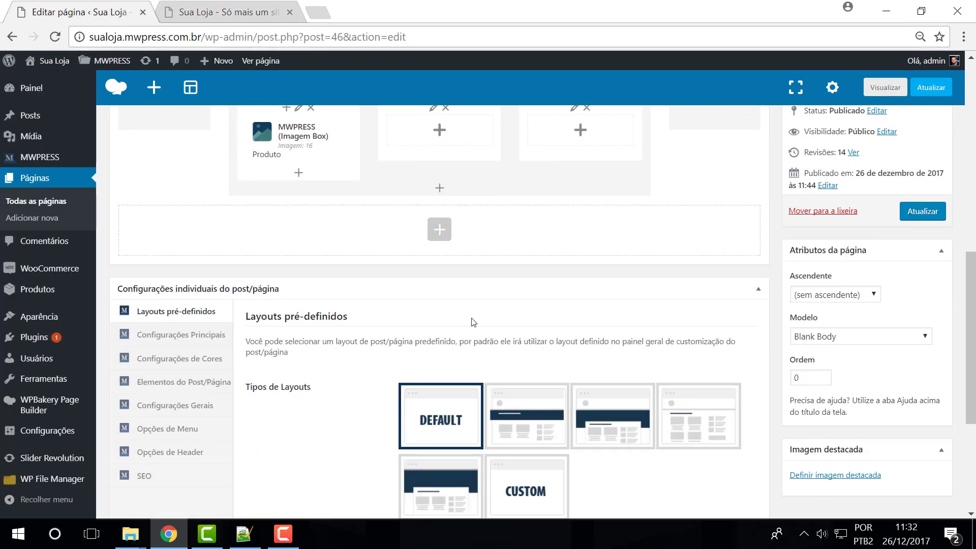
{"action": "left_click", "coordinate": [436, 226]}
{"action": "left_click", "coordinate": [219, 190]}
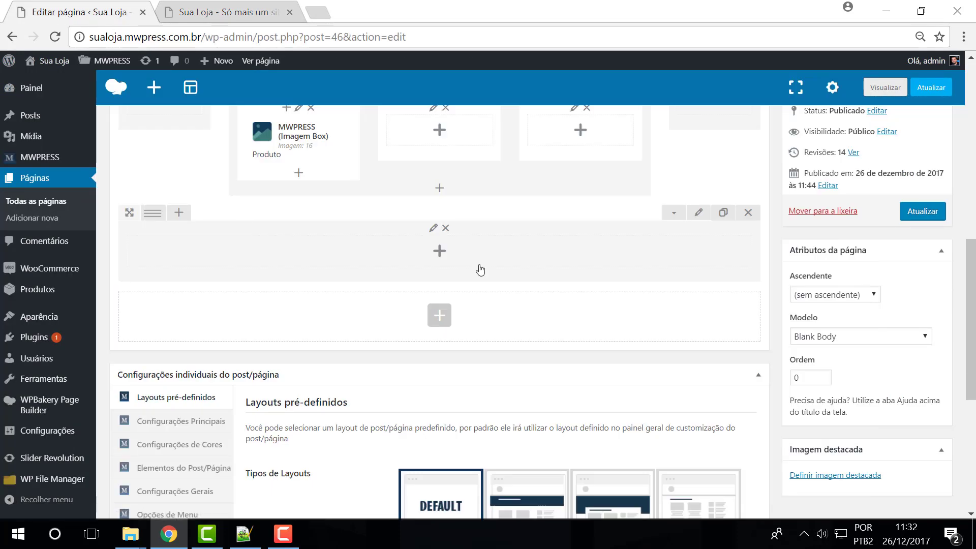
{"action": "mouse_move", "coordinate": [158, 221]}
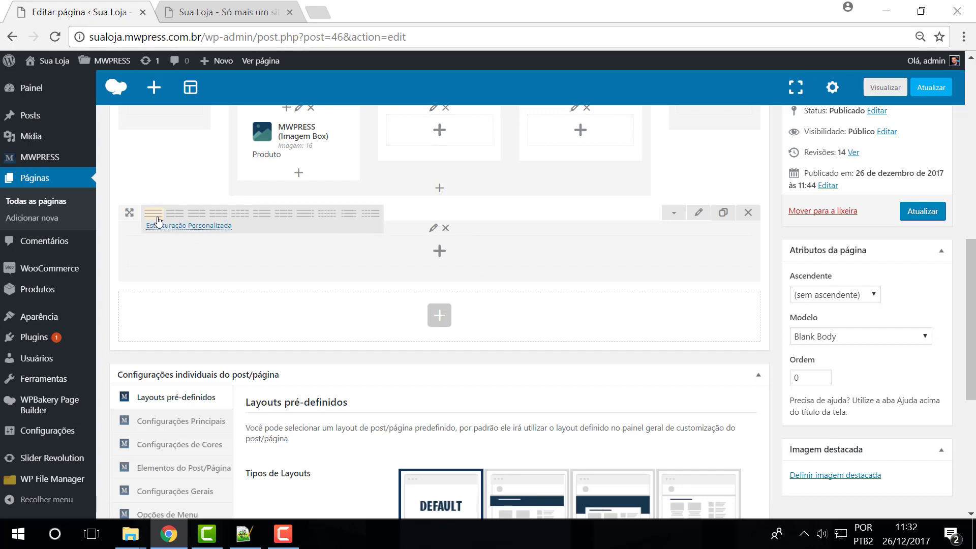
{"action": "left_click", "coordinate": [330, 218]}
Add an MWPRESS (POST-LIST-2) element to the new row's centre column
{"action": "left_click", "coordinate": [441, 252]}
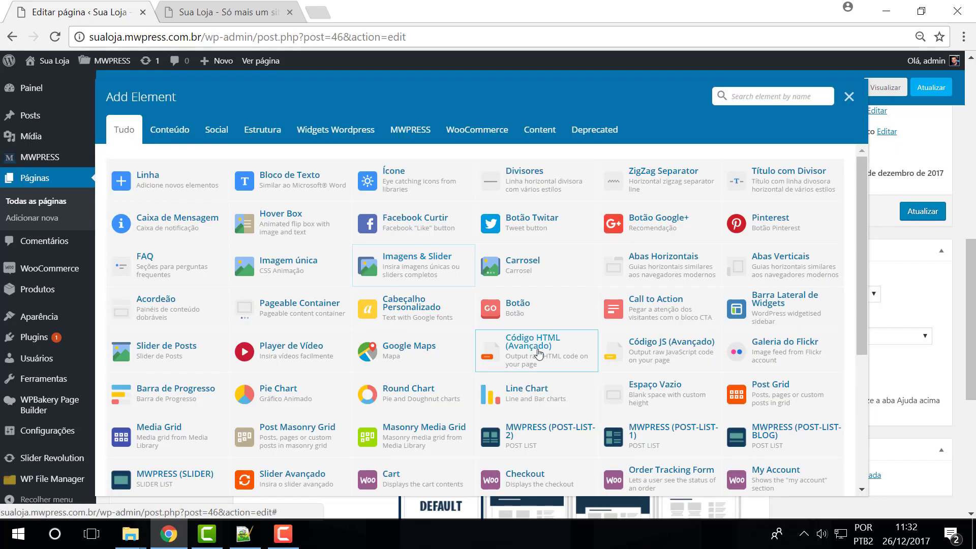
{"action": "scroll", "coordinate": [538, 352], "scroll_direction": "down", "scroll_amount": 3}
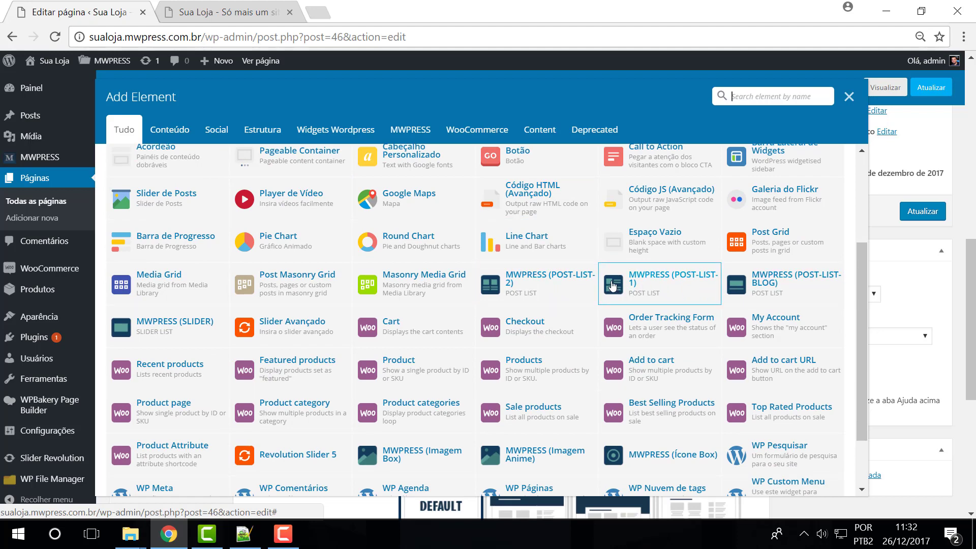
{"action": "left_click", "coordinate": [495, 290]}
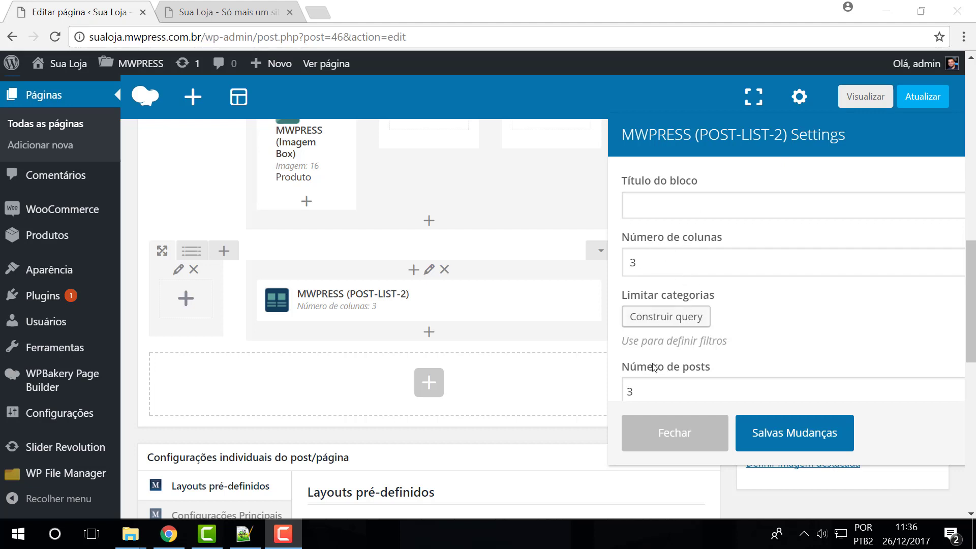
Review the post list's settings, keep 3 columns and 3 posts, and save them
{"action": "left_click", "coordinate": [656, 393]}
{"action": "scroll", "coordinate": [651, 376], "scroll_direction": "down", "scroll_amount": 1}
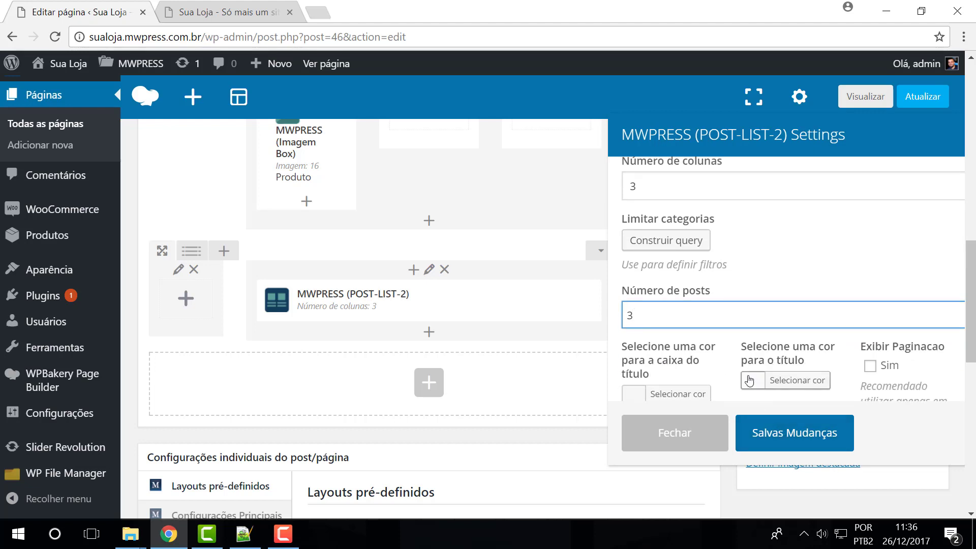
{"action": "scroll", "coordinate": [805, 270], "scroll_direction": "up", "scroll_amount": 1}
{"action": "scroll", "coordinate": [677, 299], "scroll_direction": "down", "scroll_amount": 2}
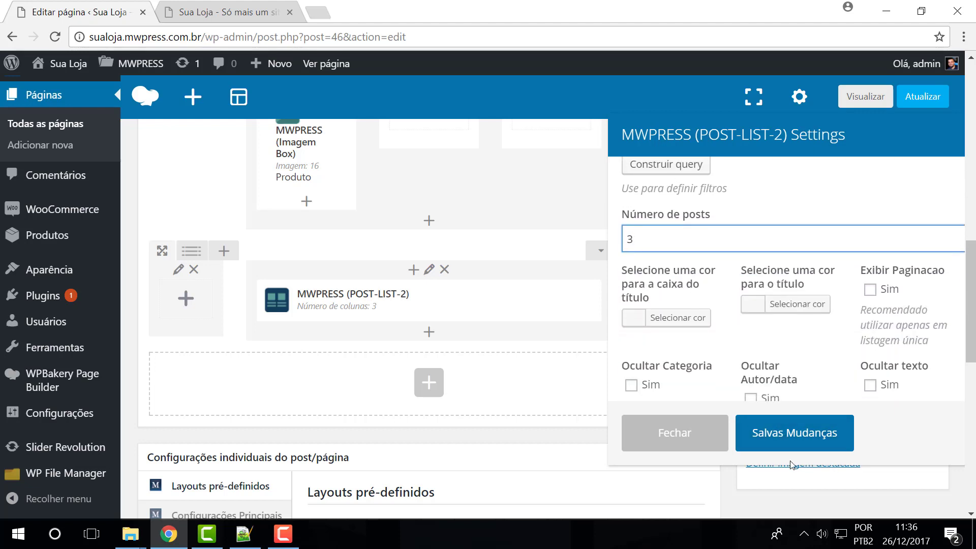
{"action": "scroll", "coordinate": [783, 342], "scroll_direction": "up", "scroll_amount": 1}
{"action": "left_click", "coordinate": [790, 427]}
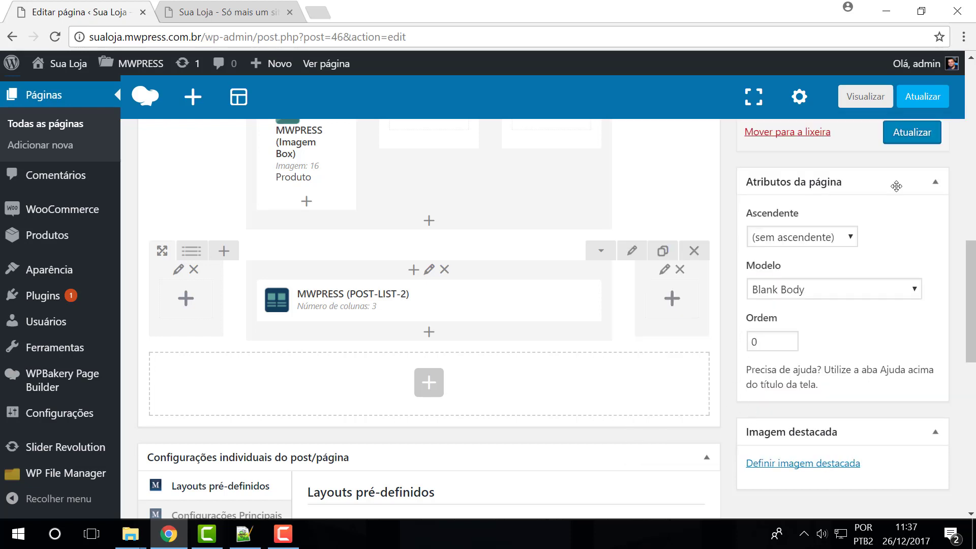
Update the page with the new post list and reload the published home page
{"action": "left_click", "coordinate": [915, 140]}
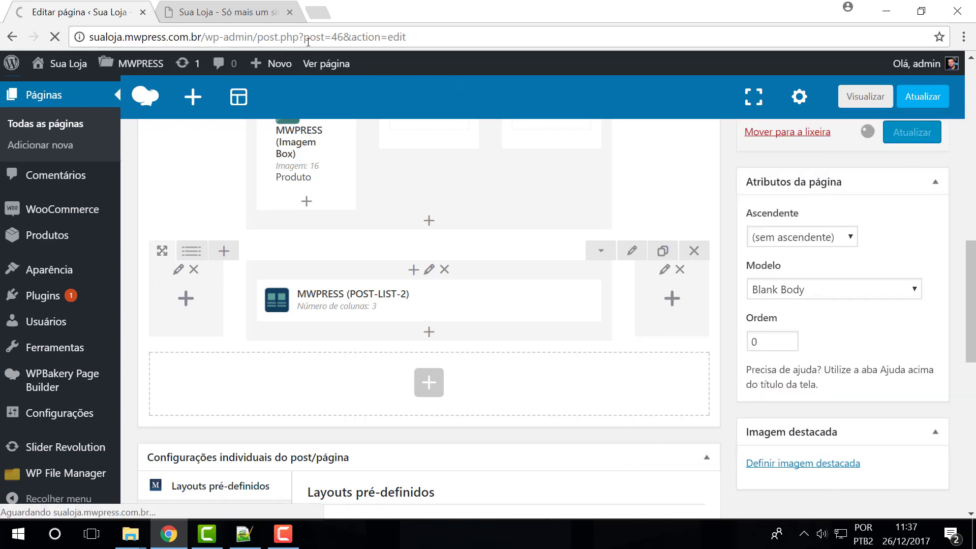
{"action": "left_click", "coordinate": [268, 14]}
{"action": "scroll", "coordinate": [282, 77], "scroll_direction": "down", "scroll_amount": 1}
{"action": "scroll", "coordinate": [282, 86], "scroll_direction": "up", "scroll_amount": 1}
{"action": "scroll", "coordinate": [280, 91], "scroll_direction": "down", "scroll_amount": 2}
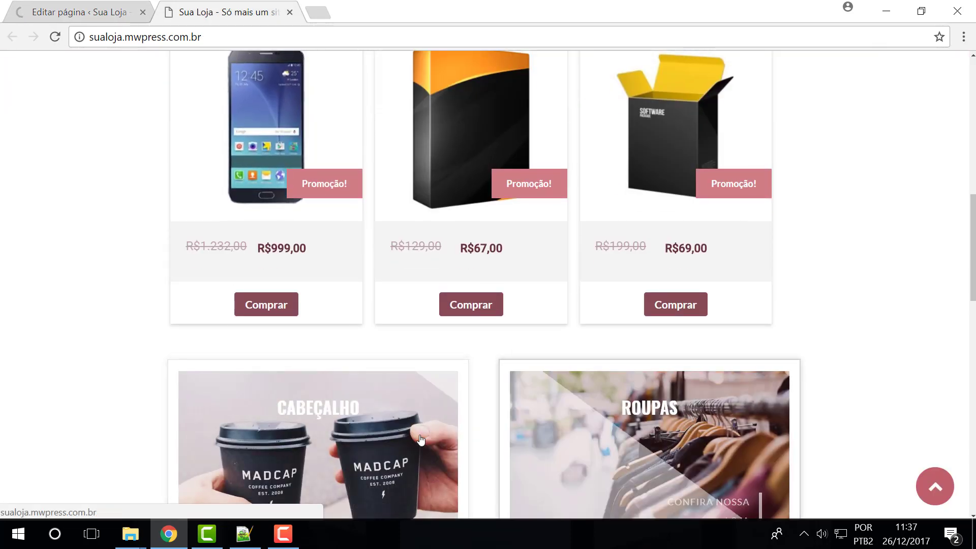
{"action": "scroll", "coordinate": [458, 366], "scroll_direction": "down", "scroll_amount": 1}
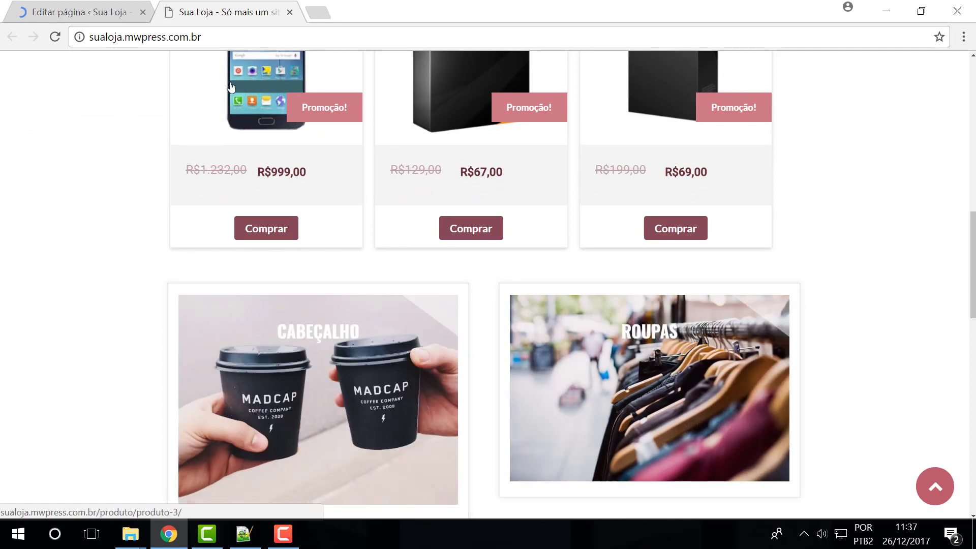
{"action": "left_click", "coordinate": [55, 37]}
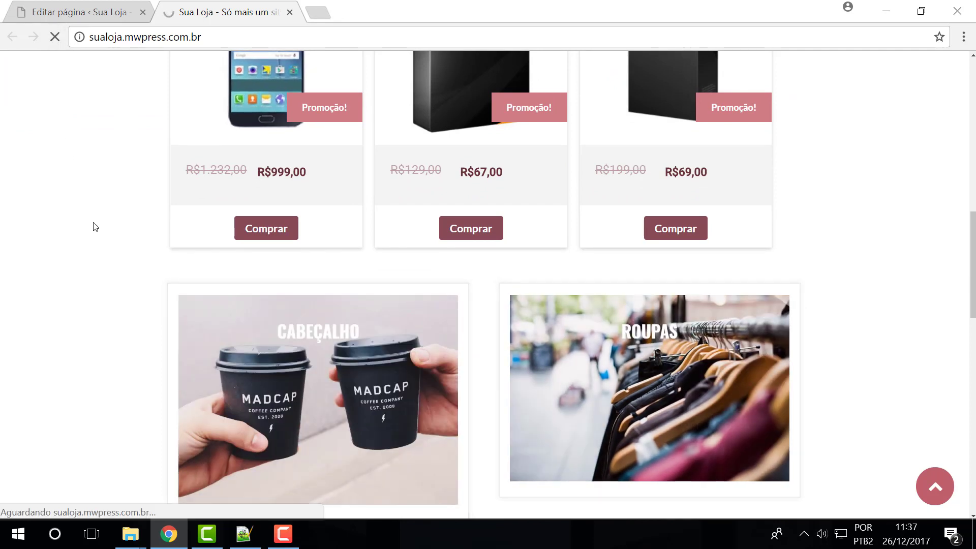
Examine the post list on the published home page and how it fits with the products, images, Produto box and footer
{"action": "scroll", "coordinate": [93, 227], "scroll_direction": "down", "scroll_amount": 1}
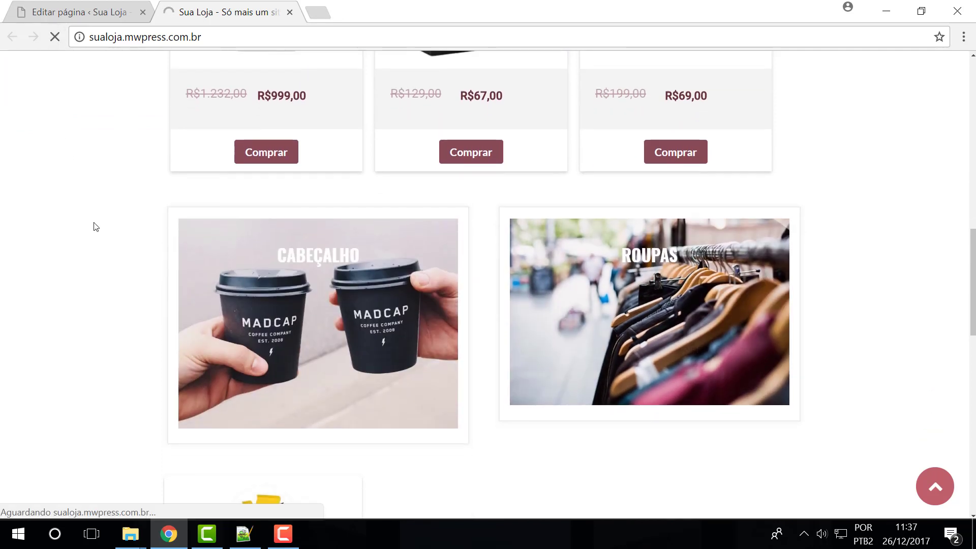
{"action": "scroll", "coordinate": [93, 225], "scroll_direction": "down", "scroll_amount": 8}
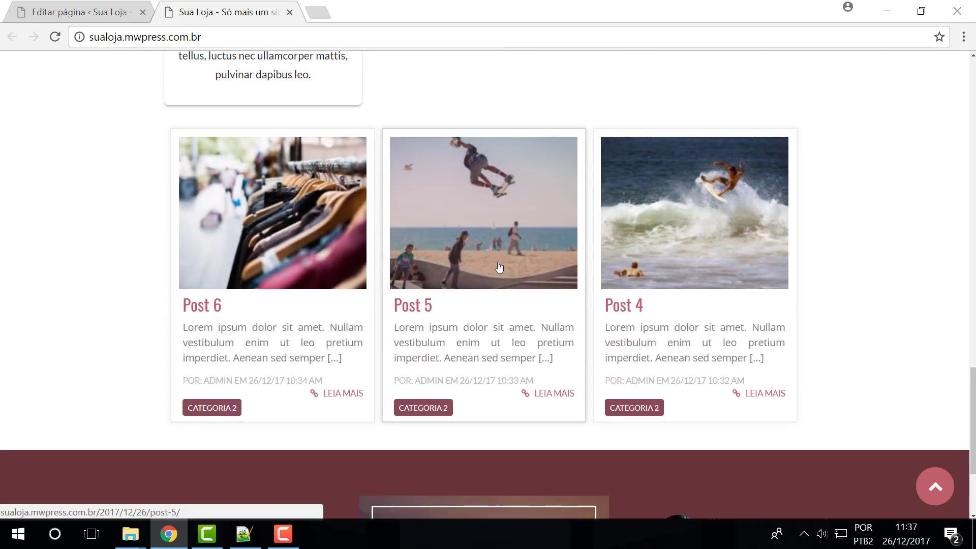
{"action": "scroll", "coordinate": [831, 402], "scroll_direction": "down", "scroll_amount": 3}
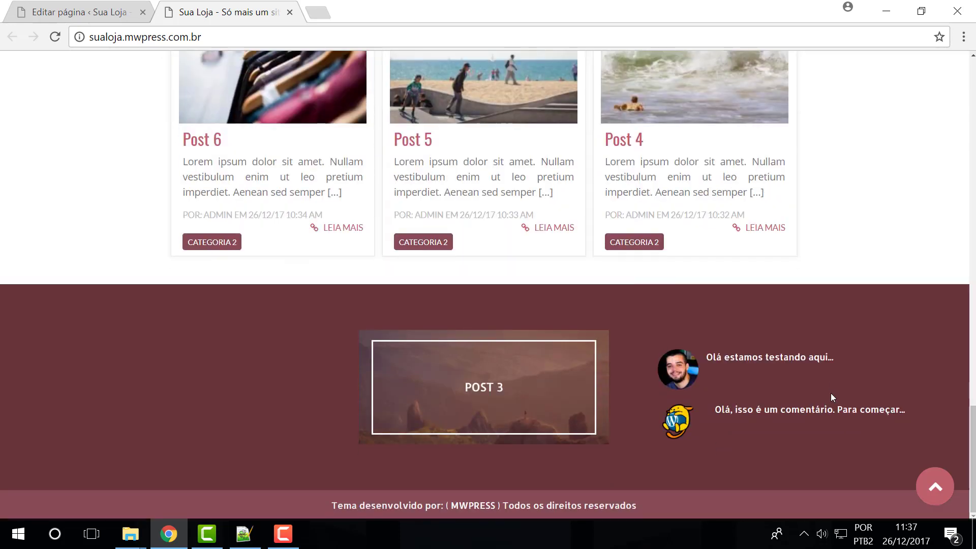
{"action": "scroll", "coordinate": [831, 391], "scroll_direction": "up", "scroll_amount": 15}
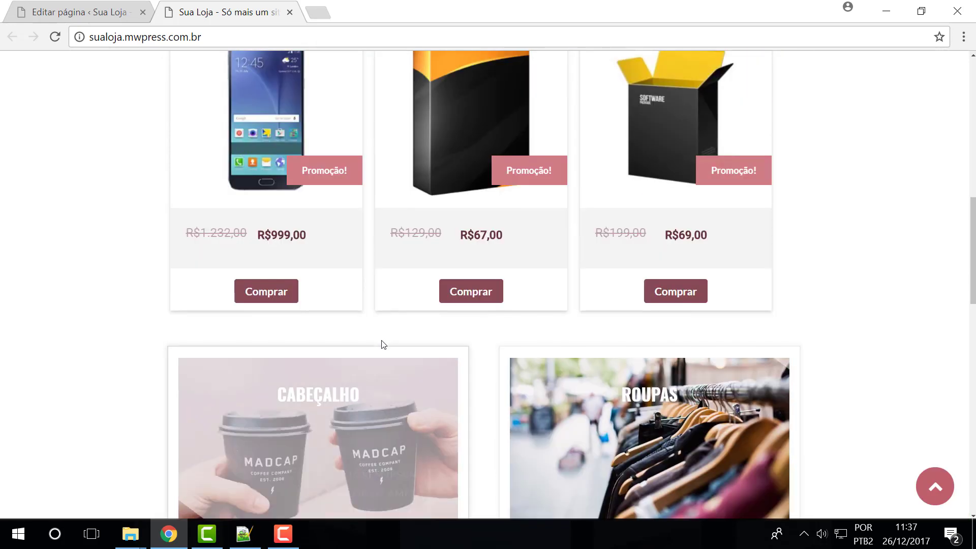
{"action": "scroll", "coordinate": [382, 326], "scroll_direction": "up", "scroll_amount": 5}
{"action": "scroll", "coordinate": [828, 338], "scroll_direction": "down", "scroll_amount": 7}
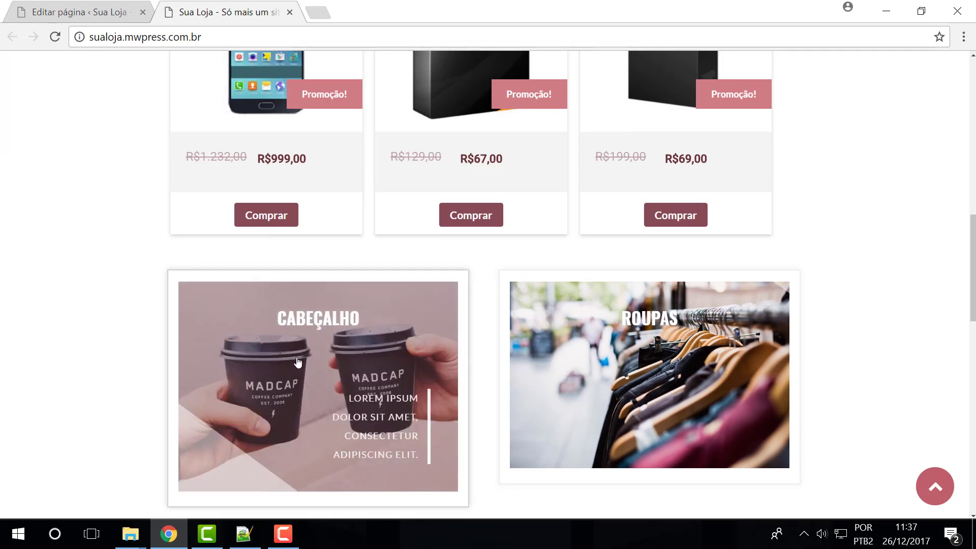
{"action": "scroll", "coordinate": [298, 362], "scroll_direction": "down", "scroll_amount": 6}
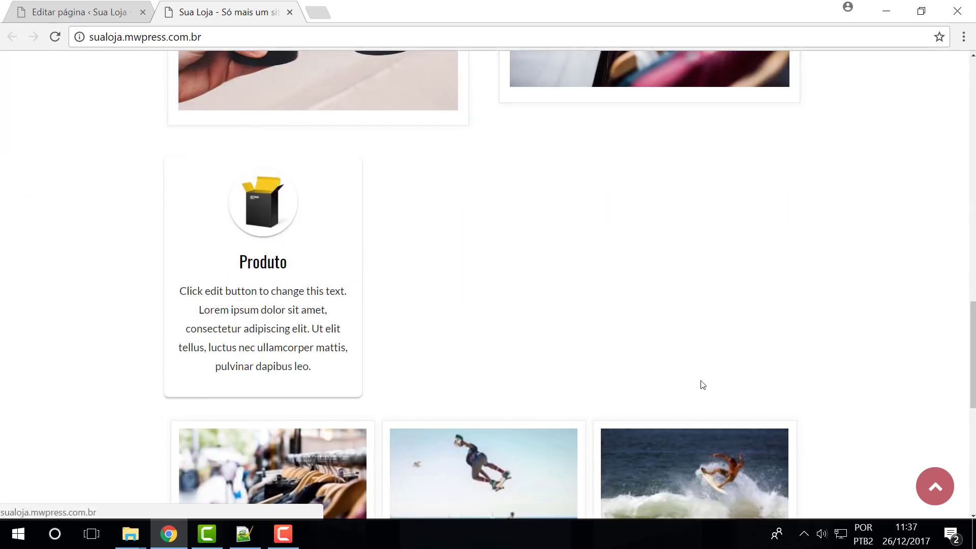
{"action": "scroll", "coordinate": [702, 385], "scroll_direction": "down", "scroll_amount": 5}
{"action": "scroll", "coordinate": [277, 267], "scroll_direction": "up", "scroll_amount": 7}
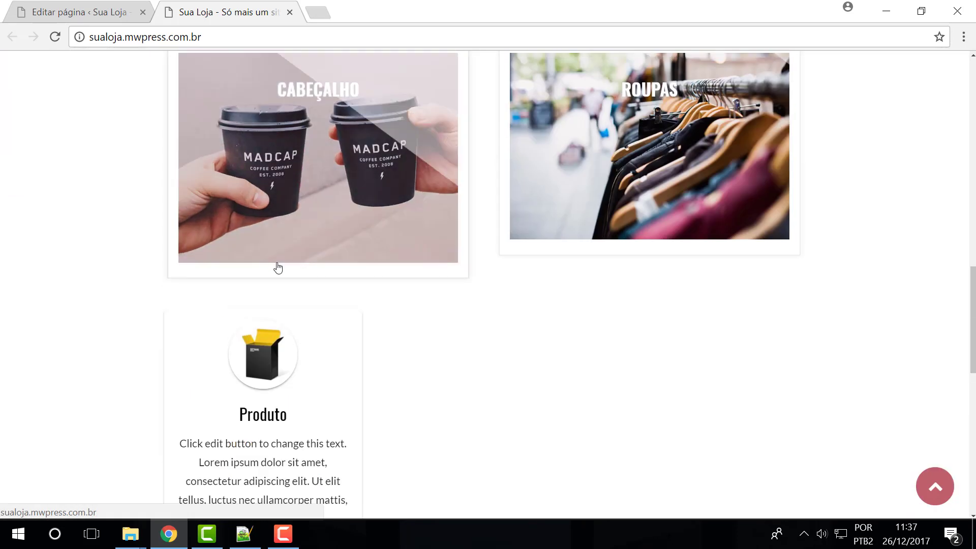
{"action": "scroll", "coordinate": [278, 267], "scroll_direction": "up", "scroll_amount": 13}
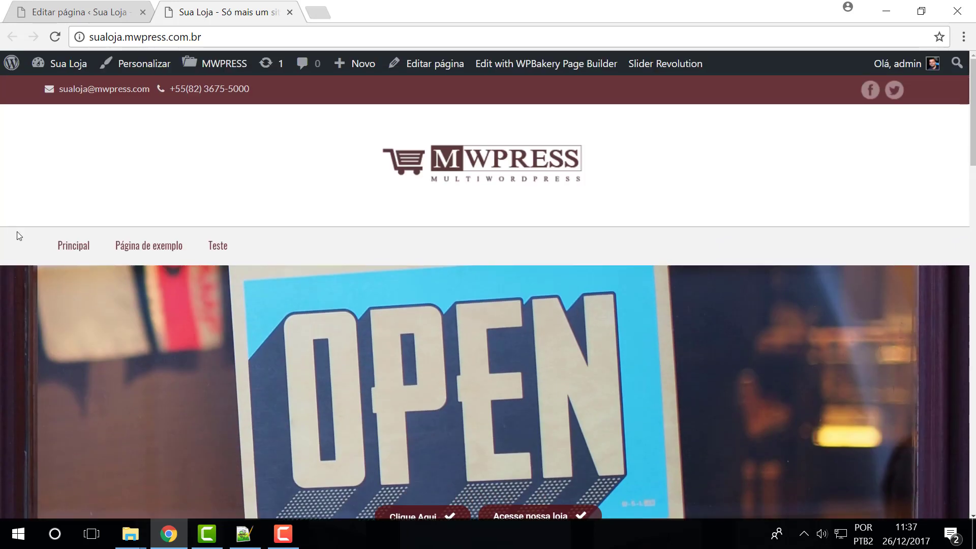
Open the Principal page from the site's navigation and look through its banner, products, images and Produto box
{"action": "left_click", "coordinate": [74, 238]}
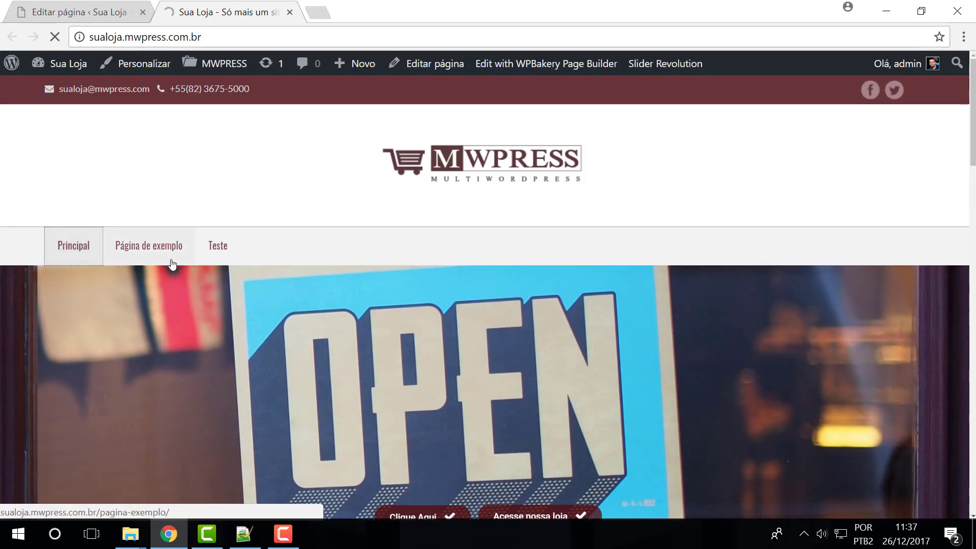
{"action": "scroll", "coordinate": [380, 213], "scroll_direction": "down", "scroll_amount": 5}
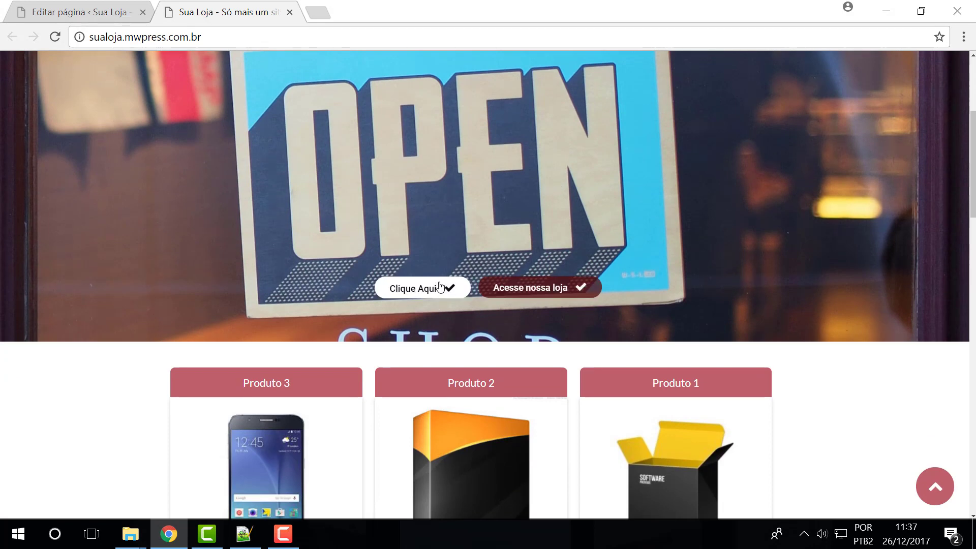
{"action": "scroll", "coordinate": [756, 305], "scroll_direction": "down", "scroll_amount": 8}
{"action": "scroll", "coordinate": [536, 339], "scroll_direction": "down", "scroll_amount": 12}
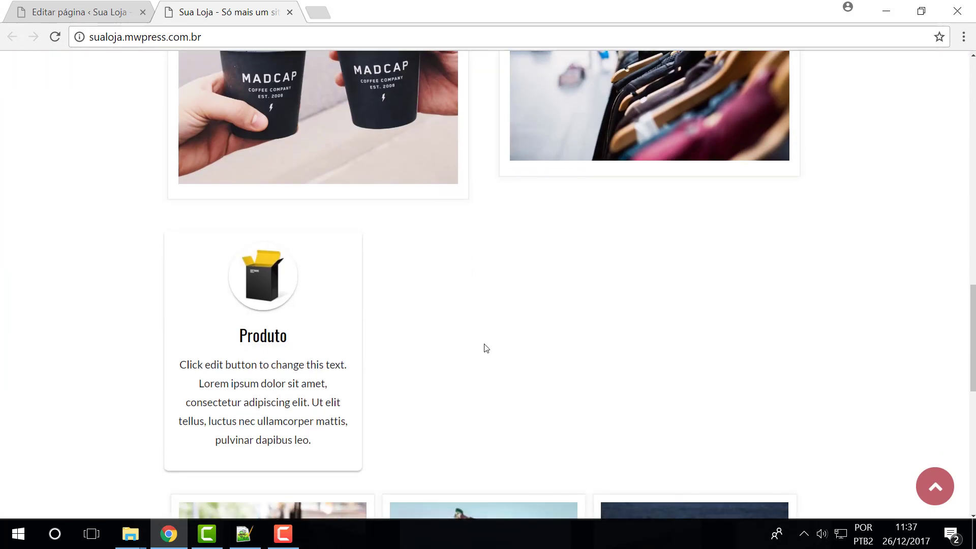
In the page editor, browse the elements that can be added below the post list and close the list without adding any
{"action": "left_click", "coordinate": [97, 4]}
{"action": "scroll", "coordinate": [435, 262], "scroll_direction": "down", "scroll_amount": 5}
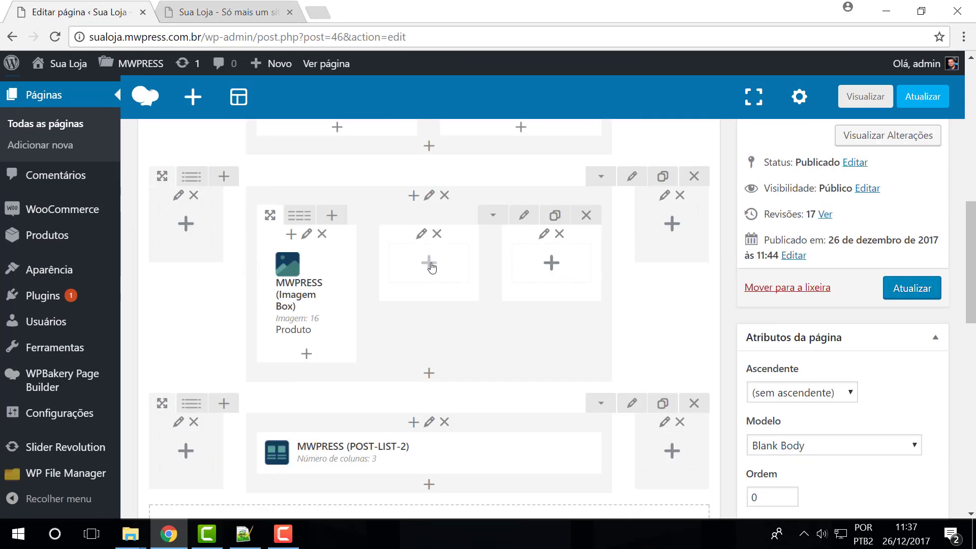
{"action": "scroll", "coordinate": [432, 268], "scroll_direction": "down", "scroll_amount": 5}
{"action": "scroll", "coordinate": [427, 279], "scroll_direction": "up", "scroll_amount": 3}
{"action": "left_click", "coordinate": [439, 385]}
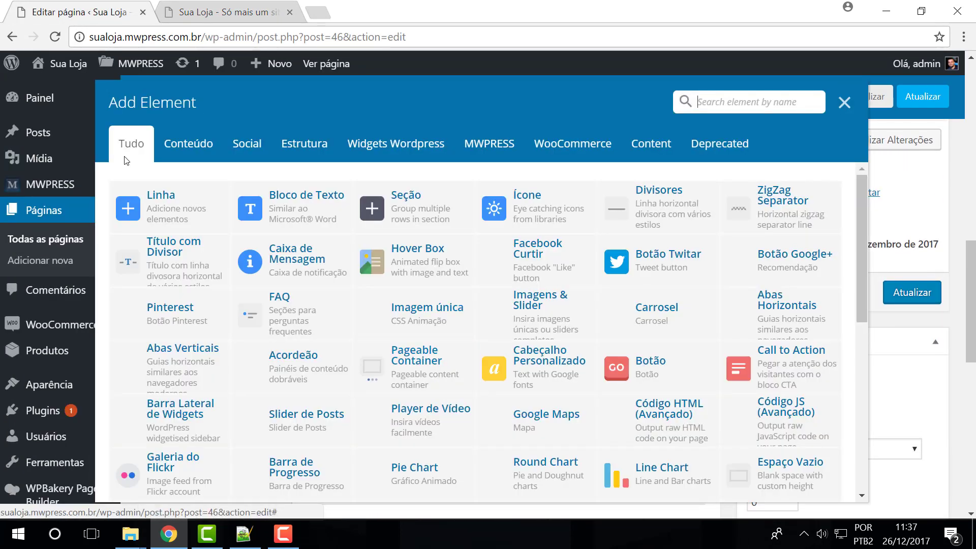
{"action": "scroll", "coordinate": [559, 305], "scroll_direction": "down", "scroll_amount": 5}
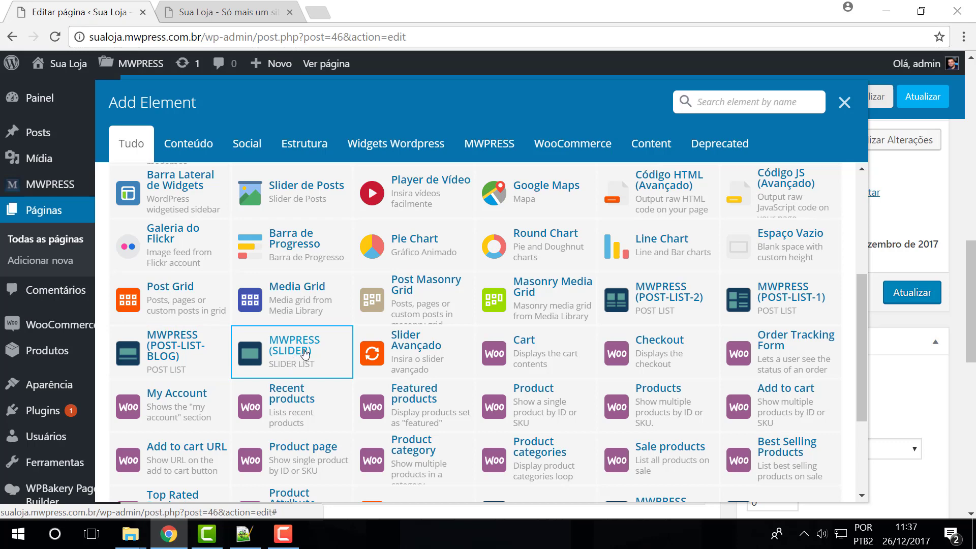
{"action": "scroll", "coordinate": [557, 338], "scroll_direction": "down", "scroll_amount": 3}
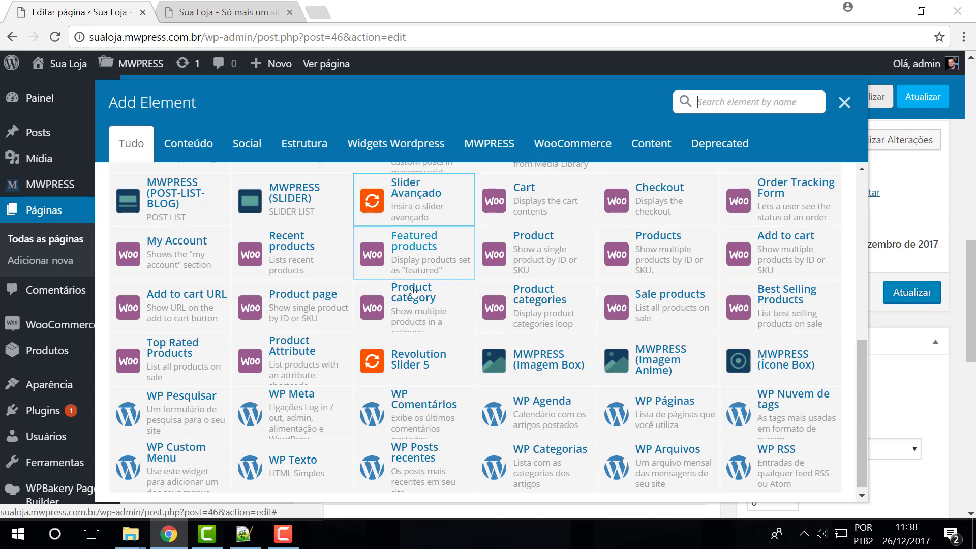
{"action": "scroll", "coordinate": [409, 375], "scroll_direction": "up", "scroll_amount": 5}
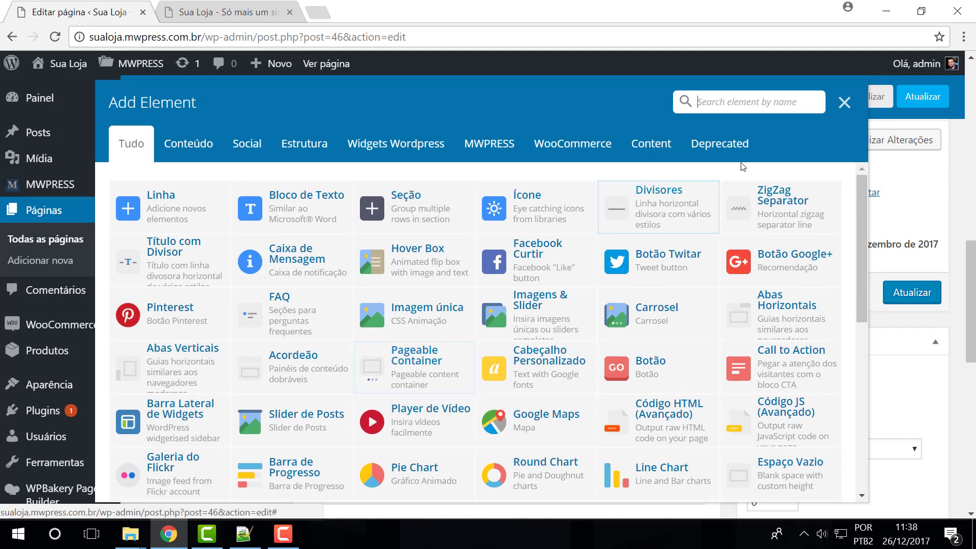
{"action": "left_click", "coordinate": [845, 102]}
{"action": "scroll", "coordinate": [558, 288], "scroll_direction": "up", "scroll_amount": 4}
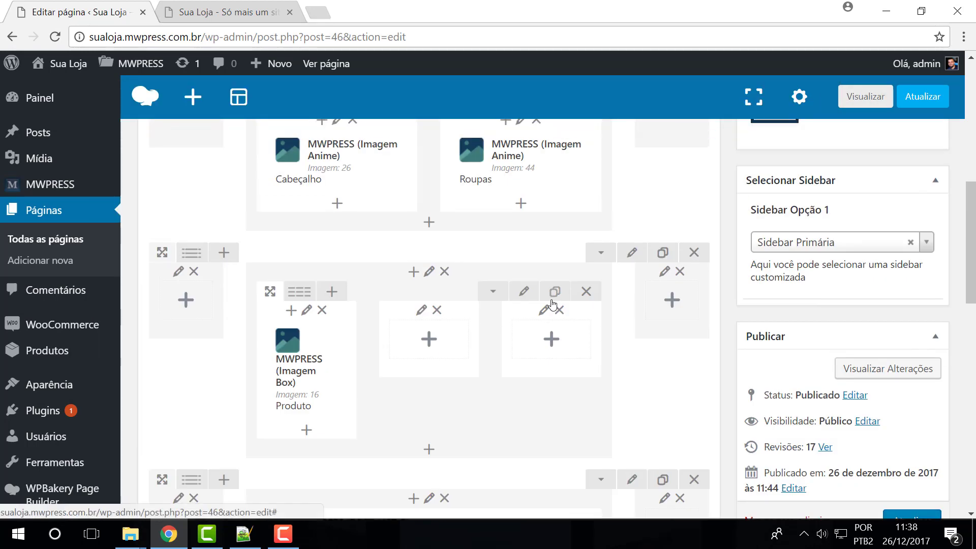
{"action": "scroll", "coordinate": [547, 312], "scroll_direction": "up", "scroll_amount": 5}
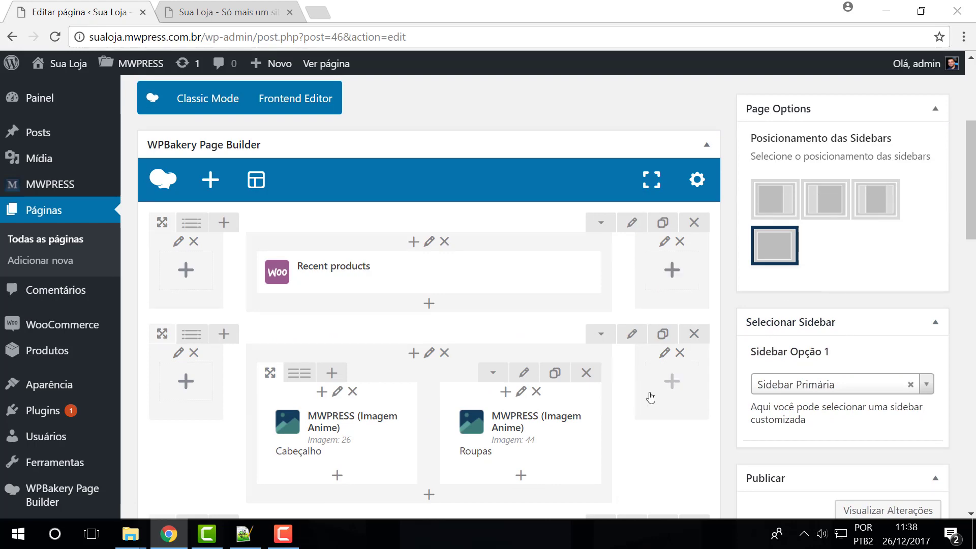
{"action": "scroll", "coordinate": [872, 375], "scroll_direction": "down", "scroll_amount": 4}
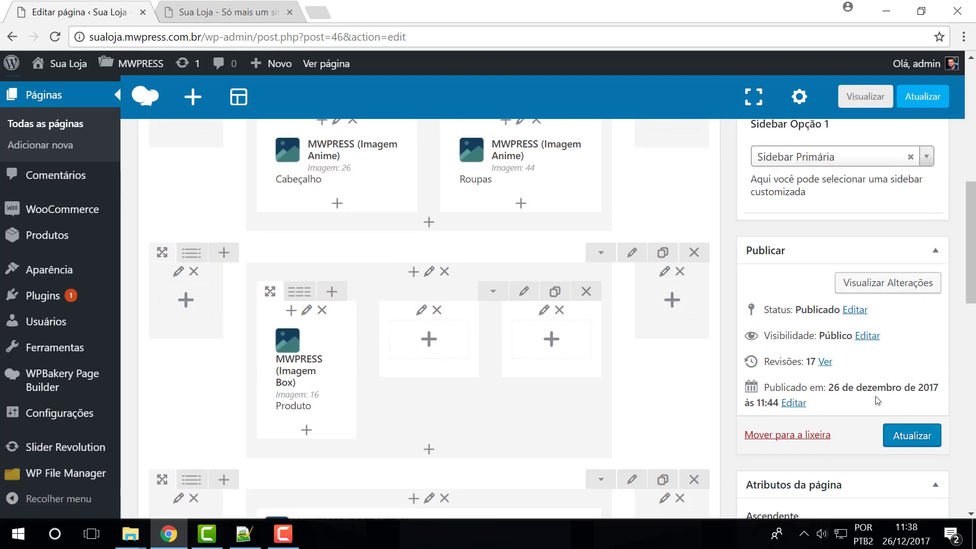
{"action": "scroll", "coordinate": [790, 364], "scroll_direction": "up", "scroll_amount": 4}
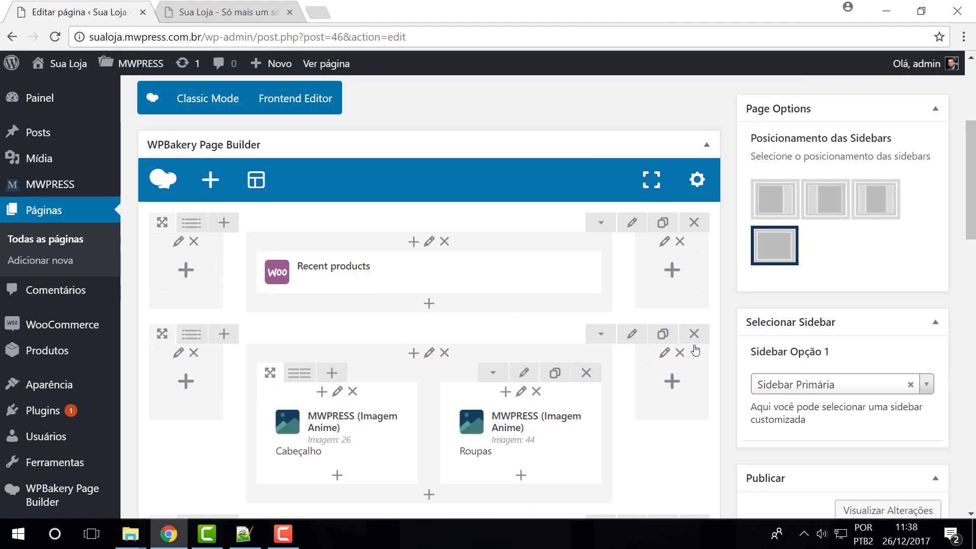